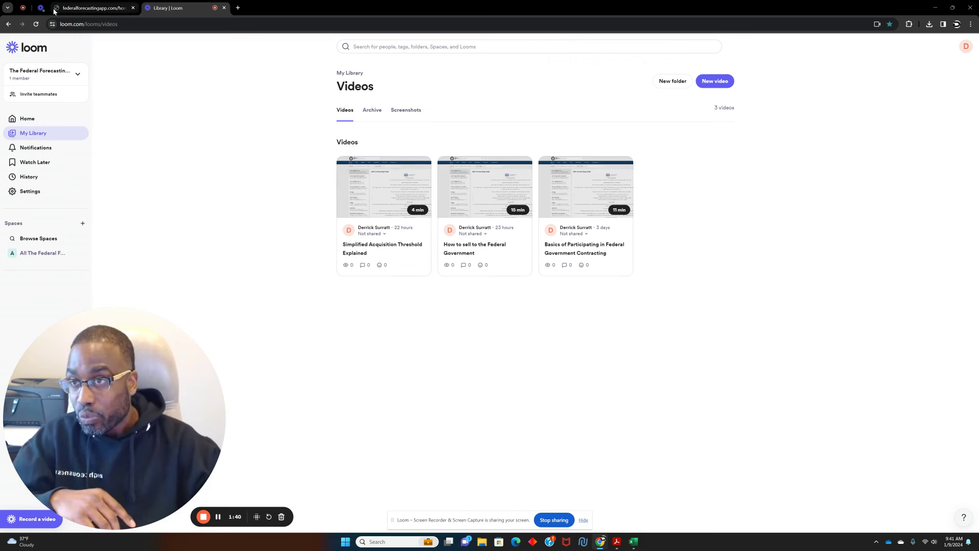
Switch to the Federal Forecasting App and set the category to (GSA) General Services Administration
left_click(91, 6)
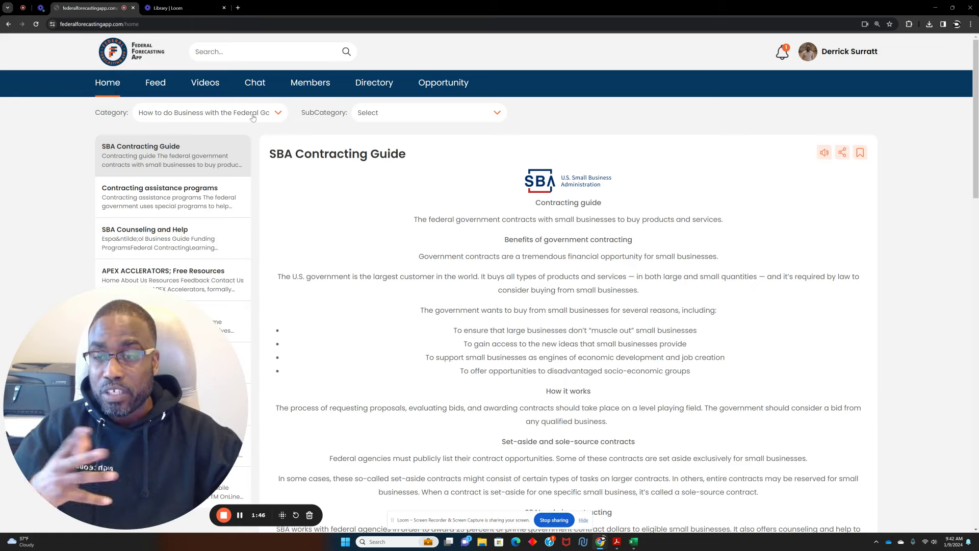
left_click(278, 112)
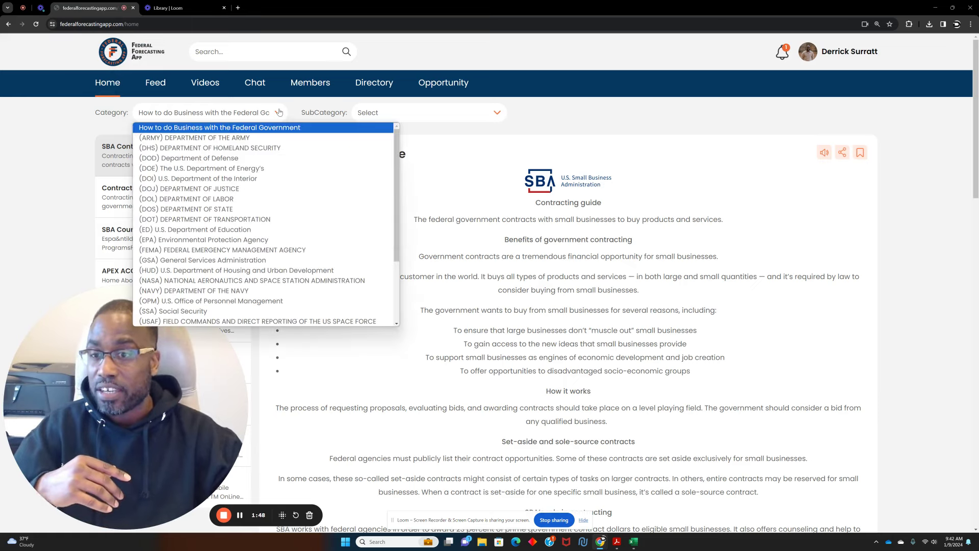
left_click(204, 259)
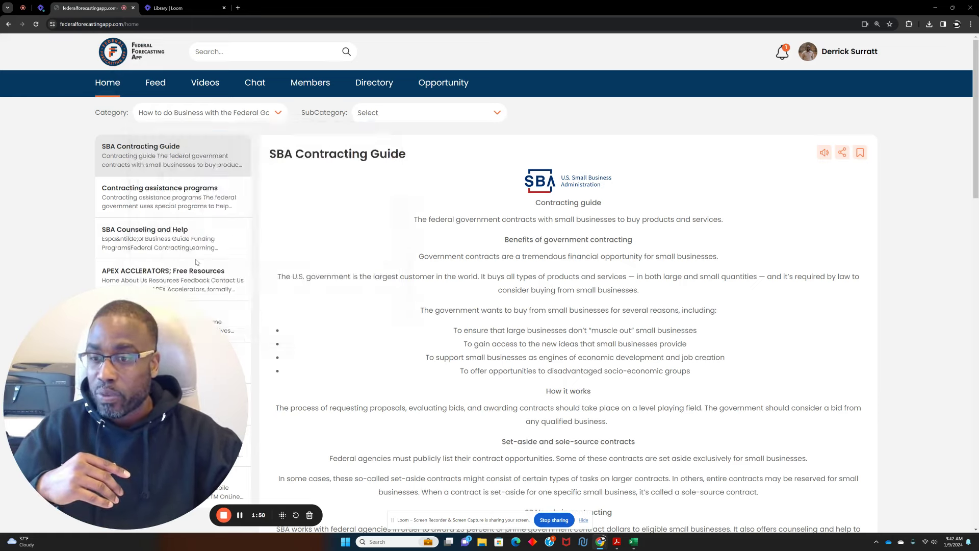
Open the Buying and selling tools article and follow its eLibrary link
left_click(490, 117)
left_click(182, 209)
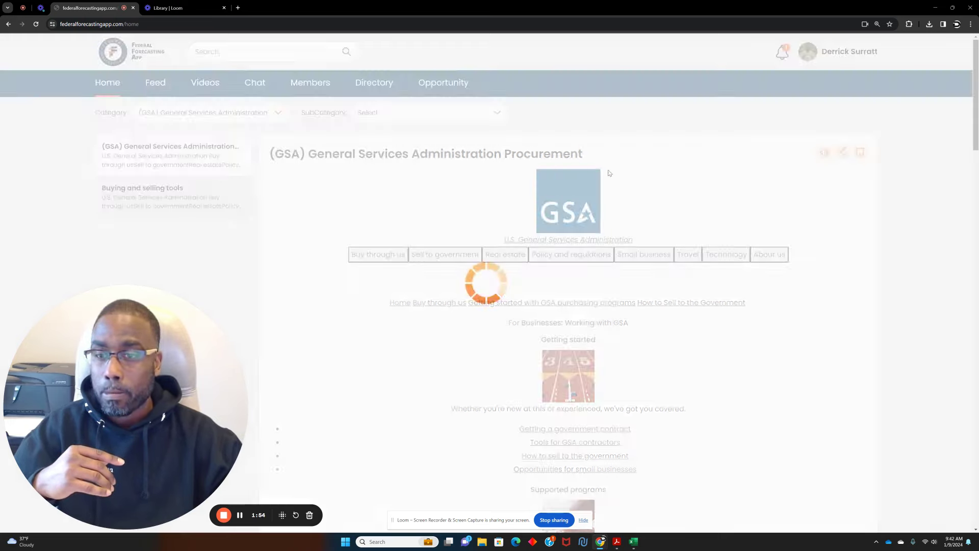
scroll(686, 251, "down", 3)
scroll(686, 251, "down", 4)
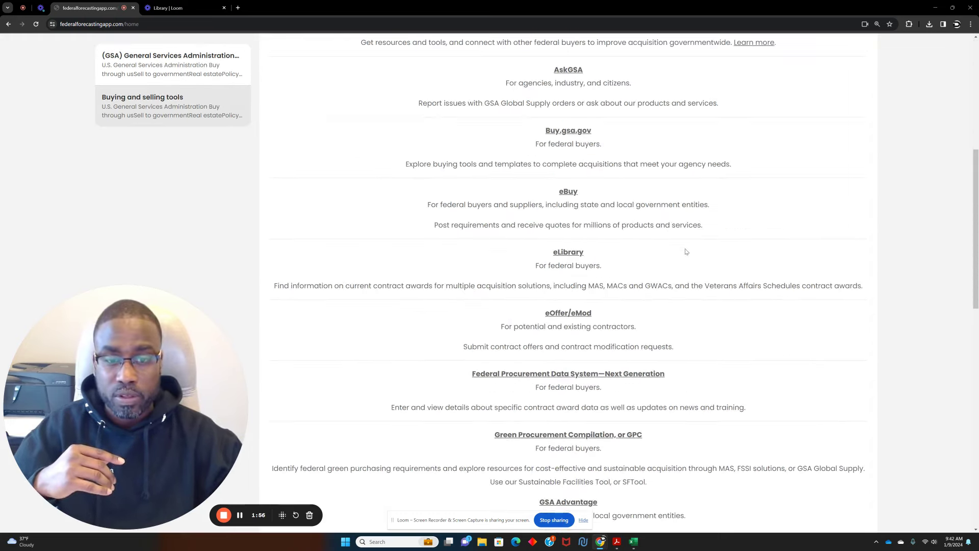
left_click(564, 253)
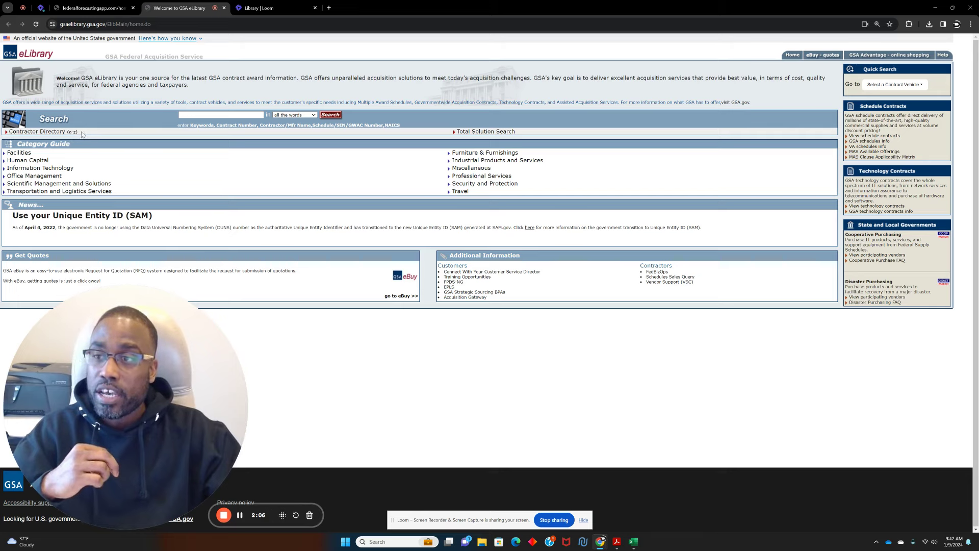
Browse the Facilities category to Facilities Maintenance and Repair and open the contractor listing for 561210FAC
left_click(24, 154)
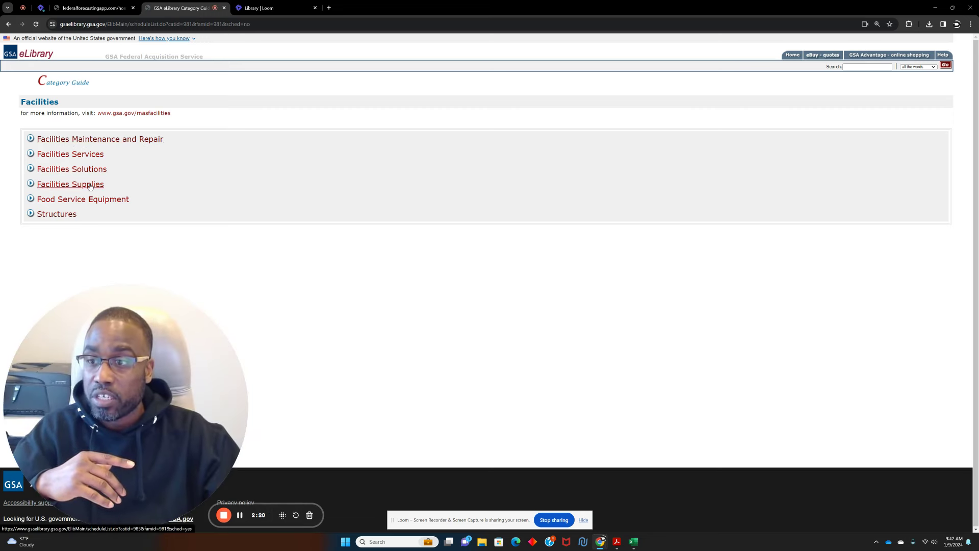
left_click(68, 140)
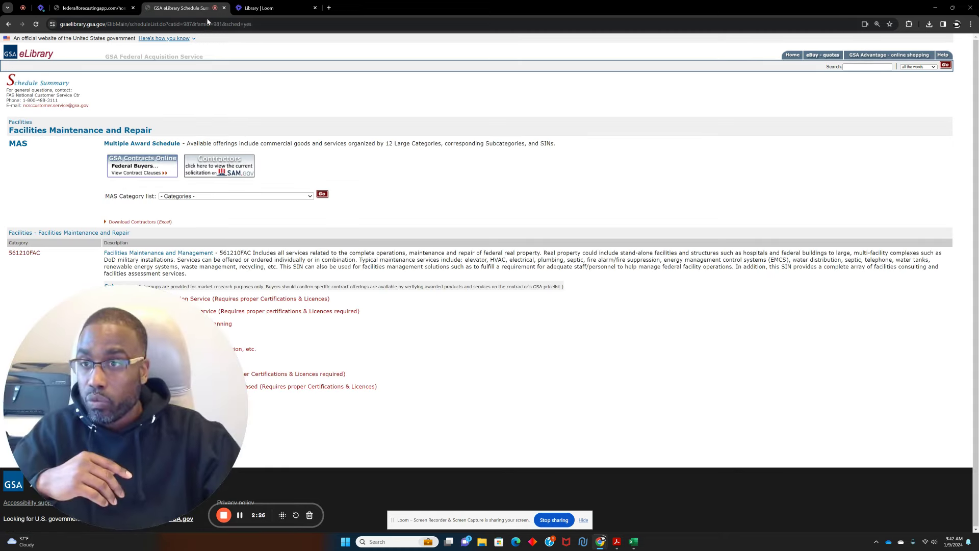
left_click_drag(114, 387, 787, 304)
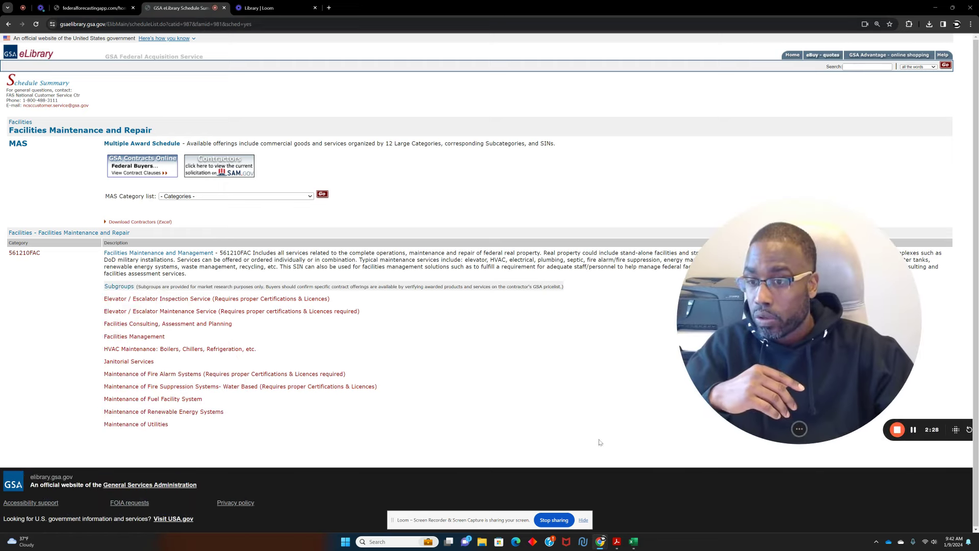
left_click(22, 253)
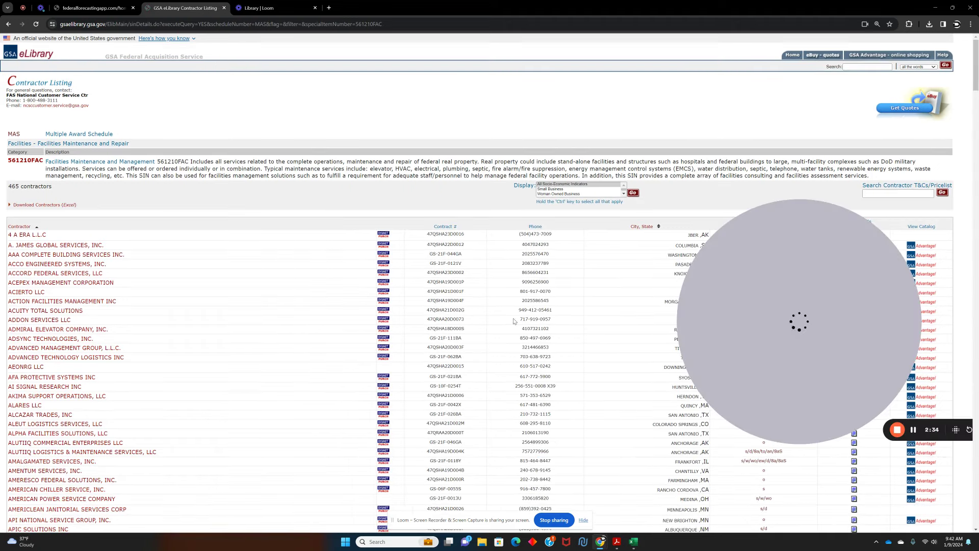
left_click_drag(722, 297, 492, 276)
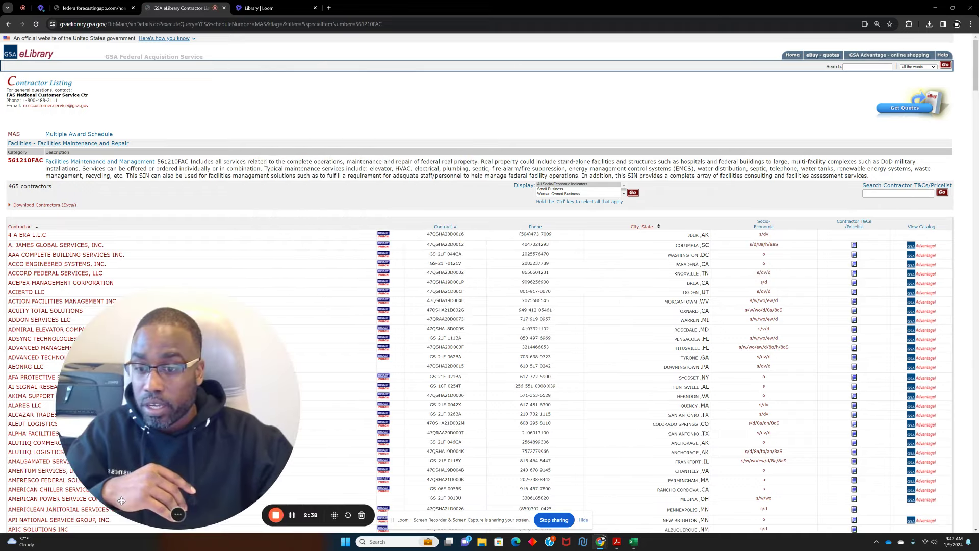
Look through the 561210FAC contractor listing, examining the contractor names and contract details
scroll(516, 312, "down", 2)
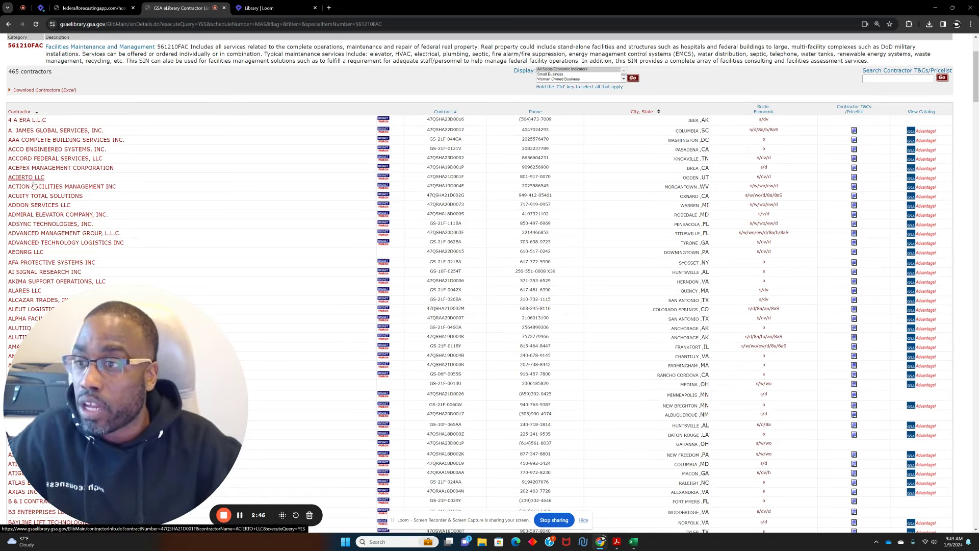
scroll(45, 153, "down", 1)
scroll(46, 152, "down", 8)
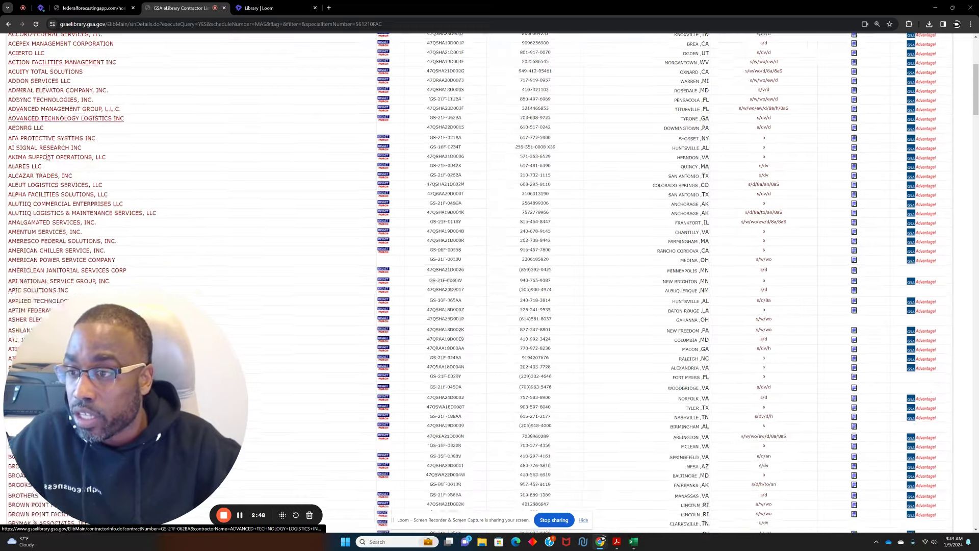
scroll(48, 157, "up", 9)
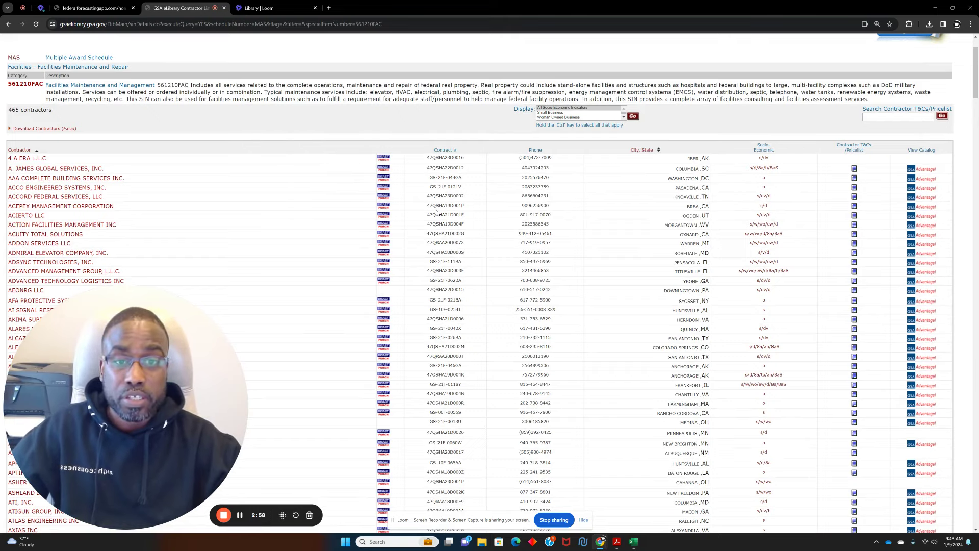
mouse_move(456, 168)
left_mouse_down()
mouse_move(465, 256)
mouse_move(461, 152)
left_mouse_up()
left_click(460, 152)
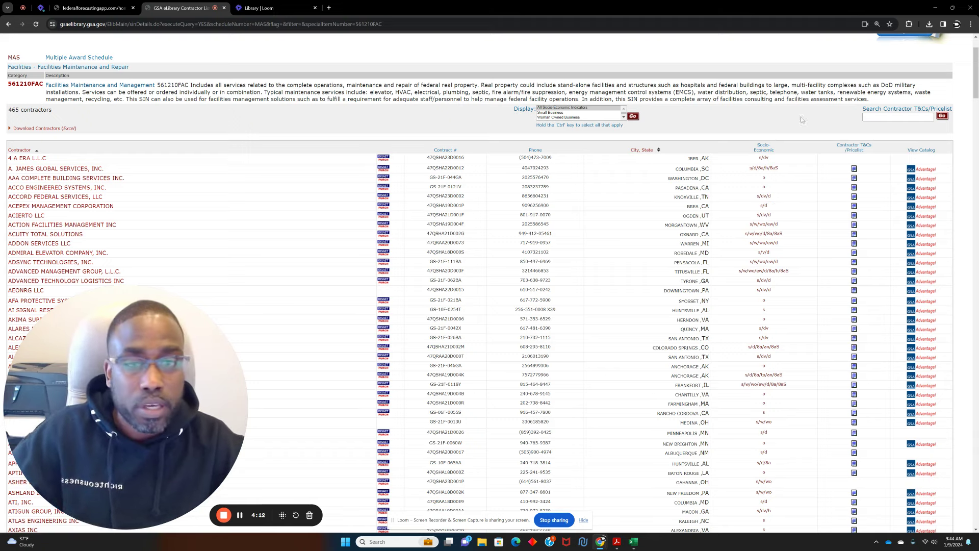
View the legend explaining the socio-economic indicator codes and return to the contractor listing
left_click(758, 169)
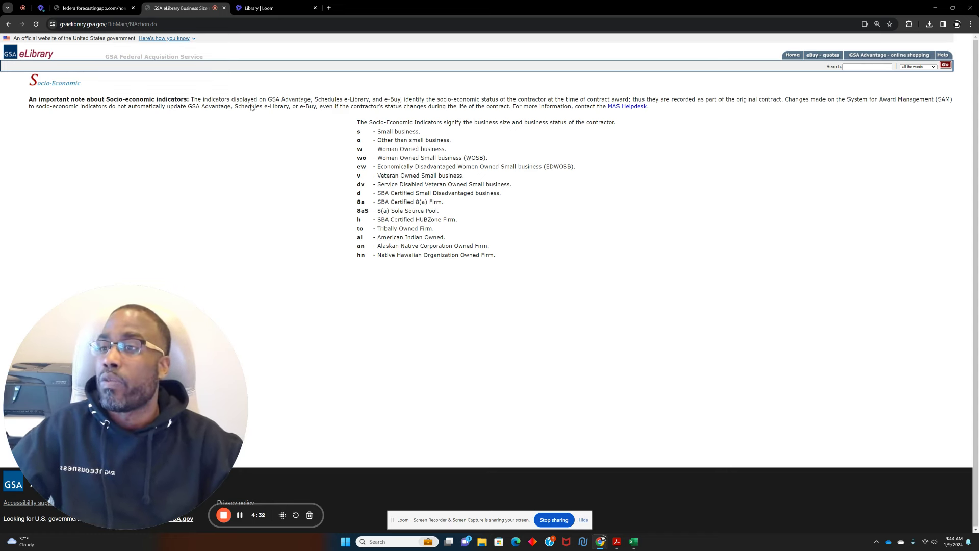
left_click(8, 24)
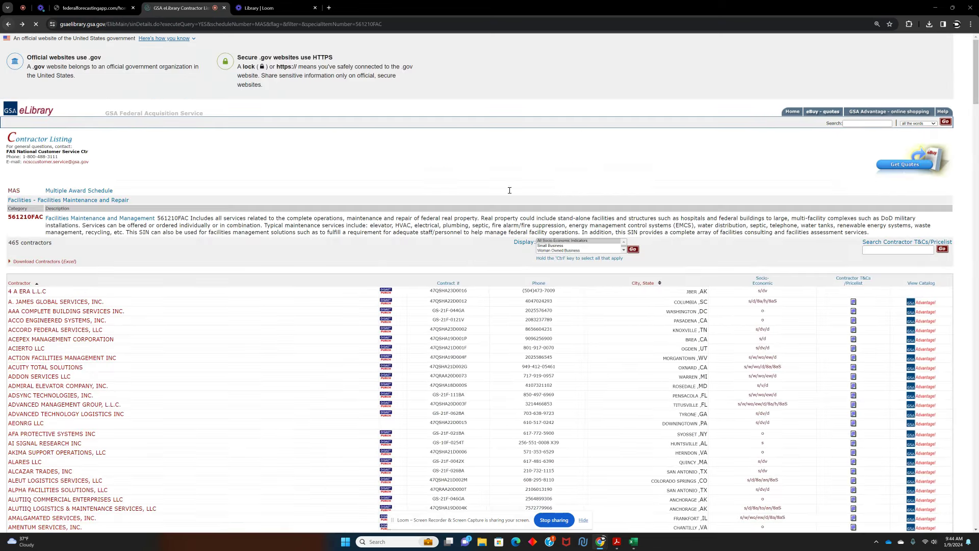
scroll(708, 201, "down", 2)
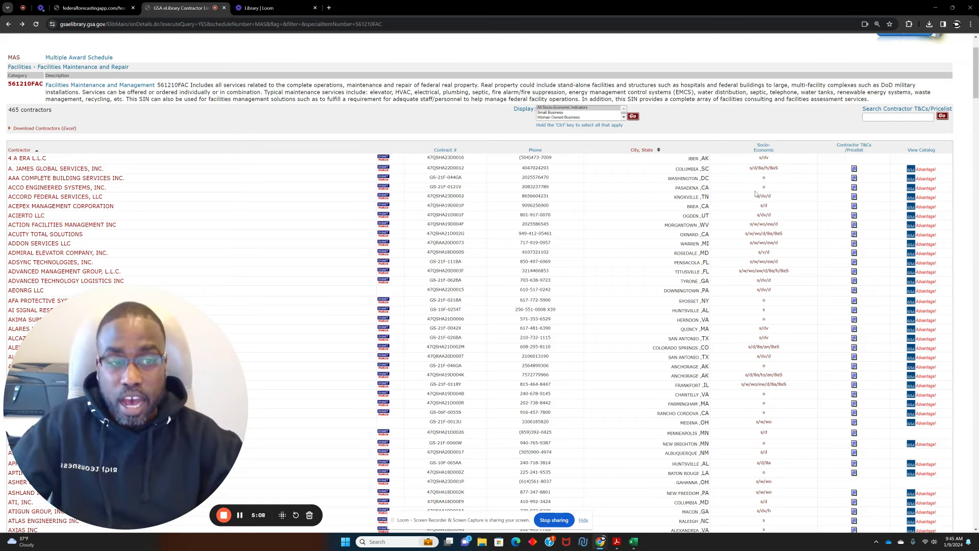
Open the contract terms and price list for AAA Complete Building Services Inc. and review it through the approved labor category rates
left_click(854, 179)
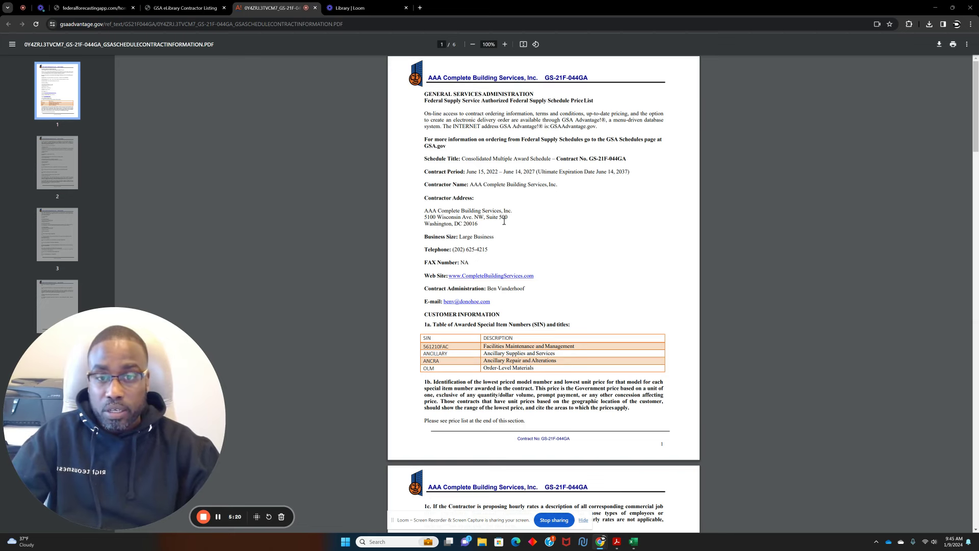
scroll(478, 260, "down", 2)
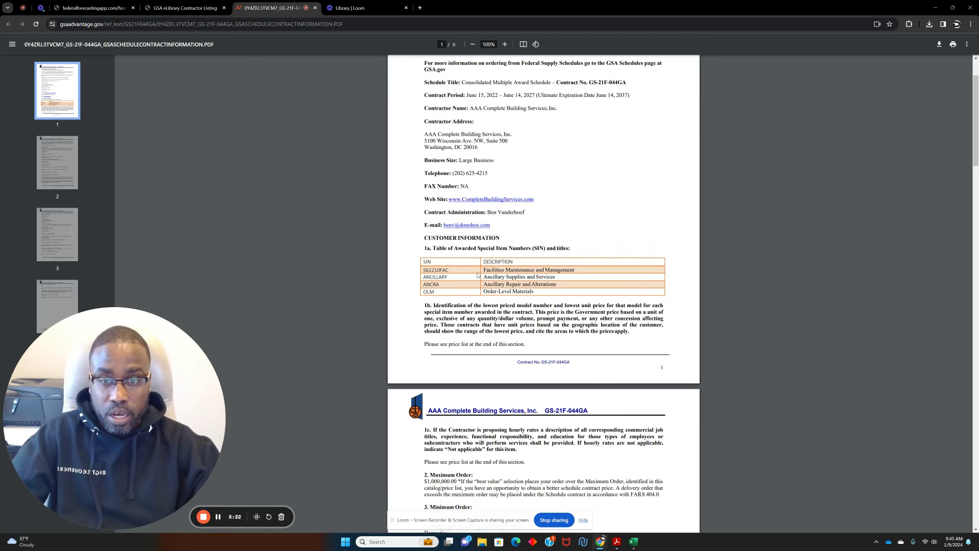
scroll(515, 278, "down", 10)
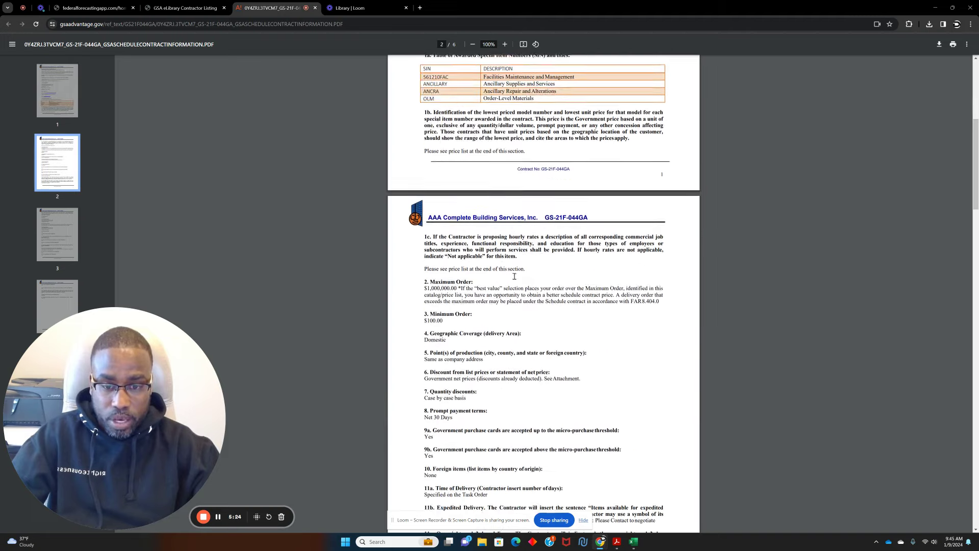
scroll(515, 280, "down", 6)
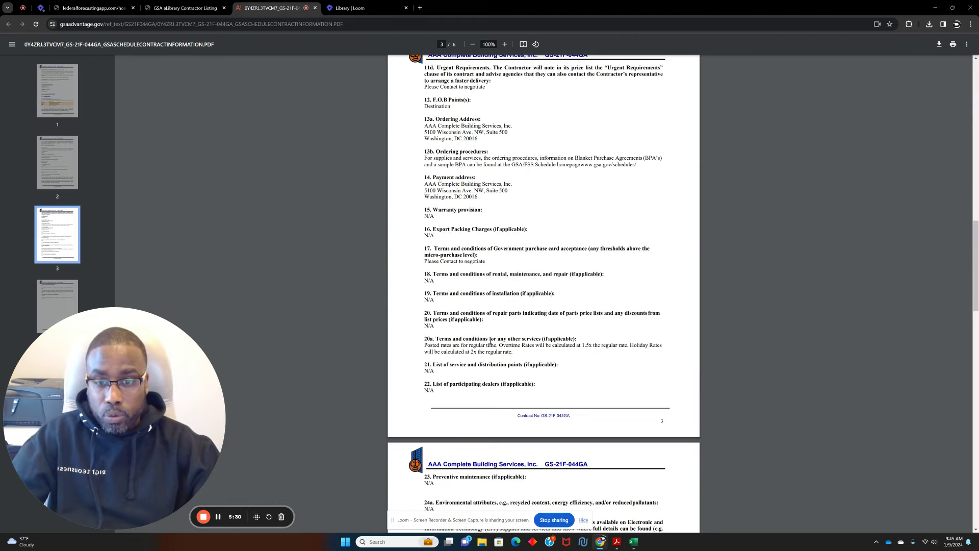
scroll(491, 342, "down", 10)
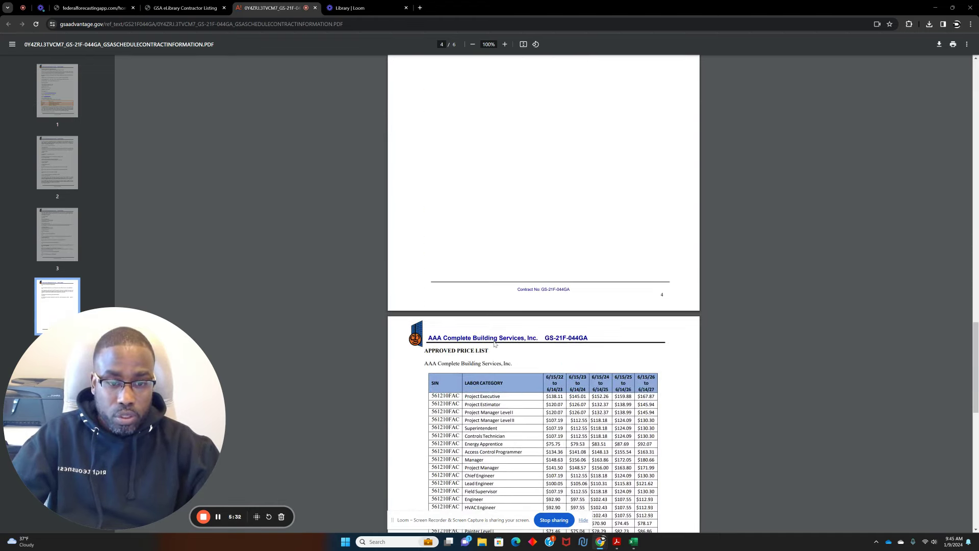
scroll(494, 344, "down", 3)
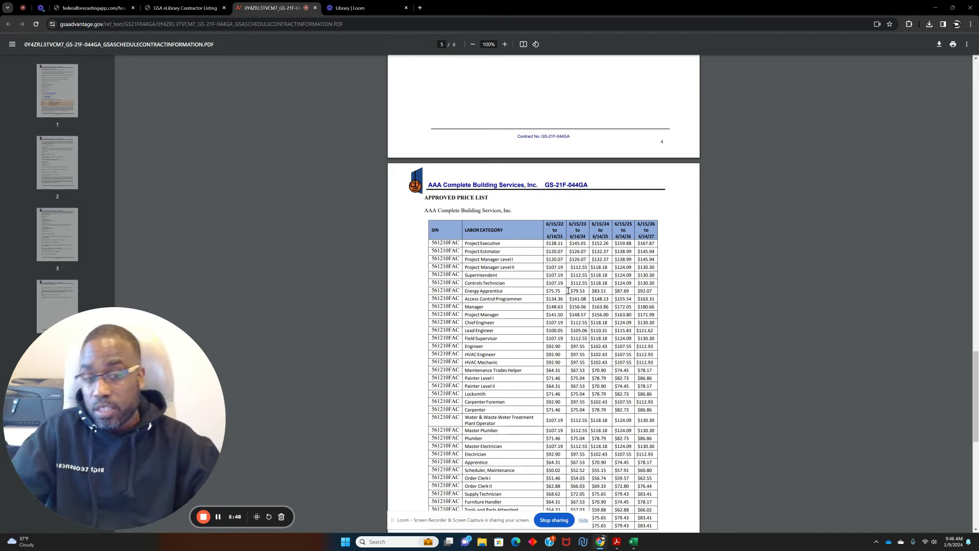
scroll(593, 268, "down", 10)
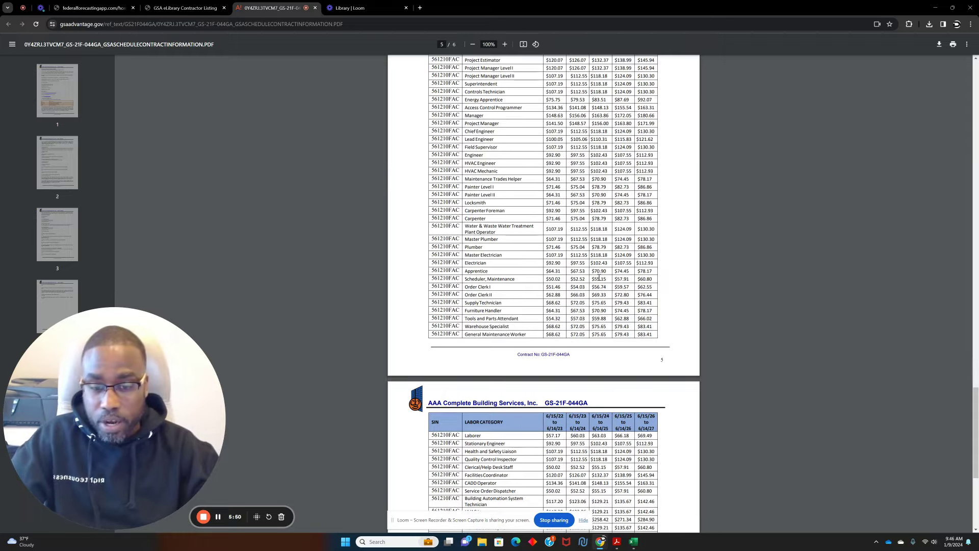
Copy the company name "AAA Complete Building Services, Inc." from the header of the price list's first page
scroll(603, 279, "up", 15)
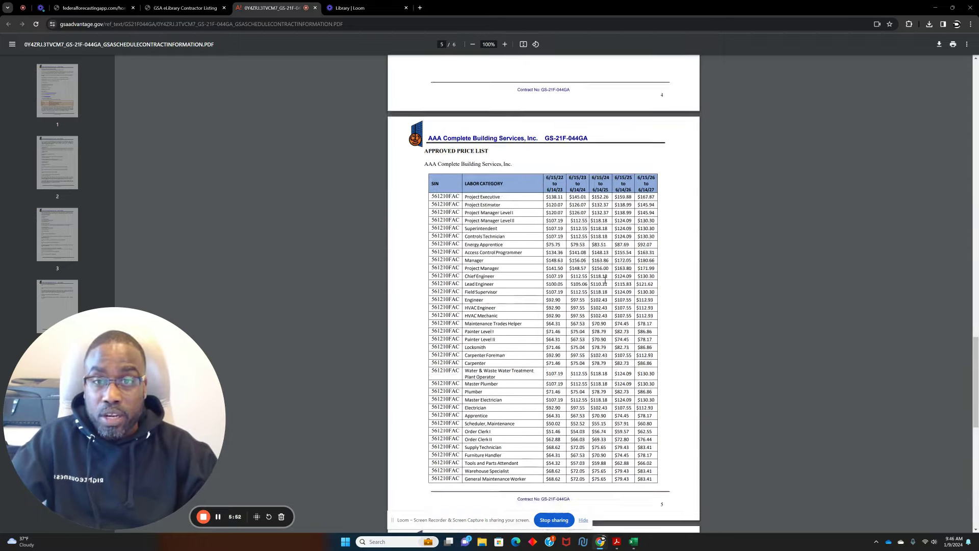
scroll(607, 283, "up", 20)
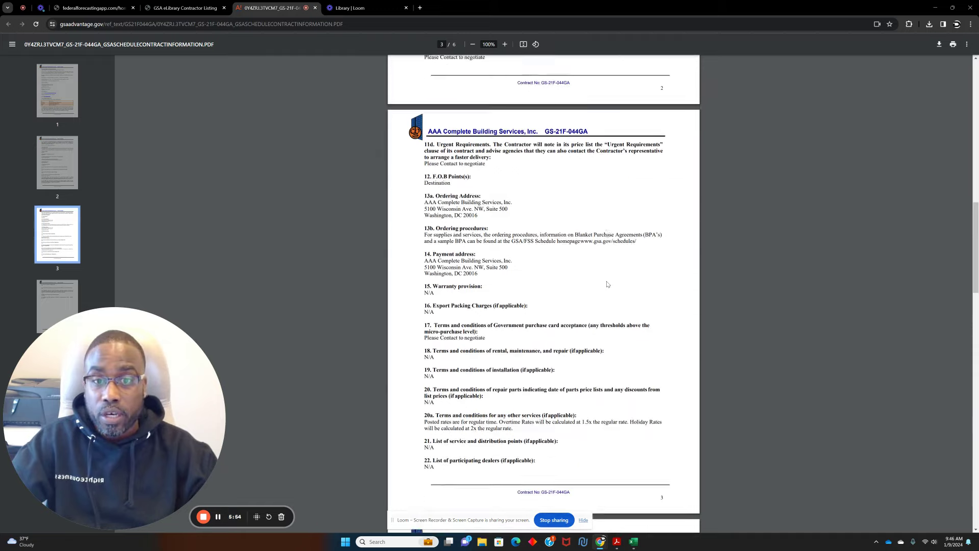
scroll(608, 284, "up", 7)
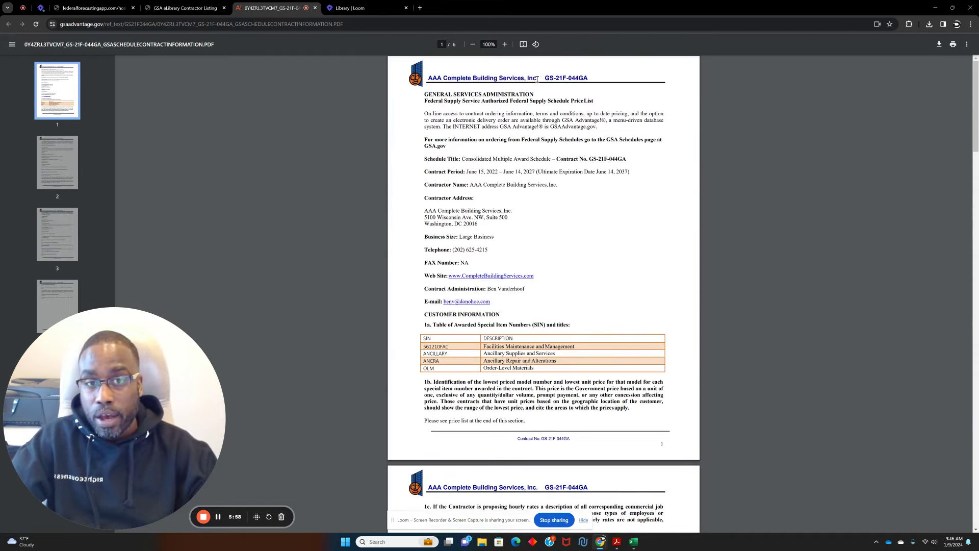
left_click_drag(533, 78, 422, 75)
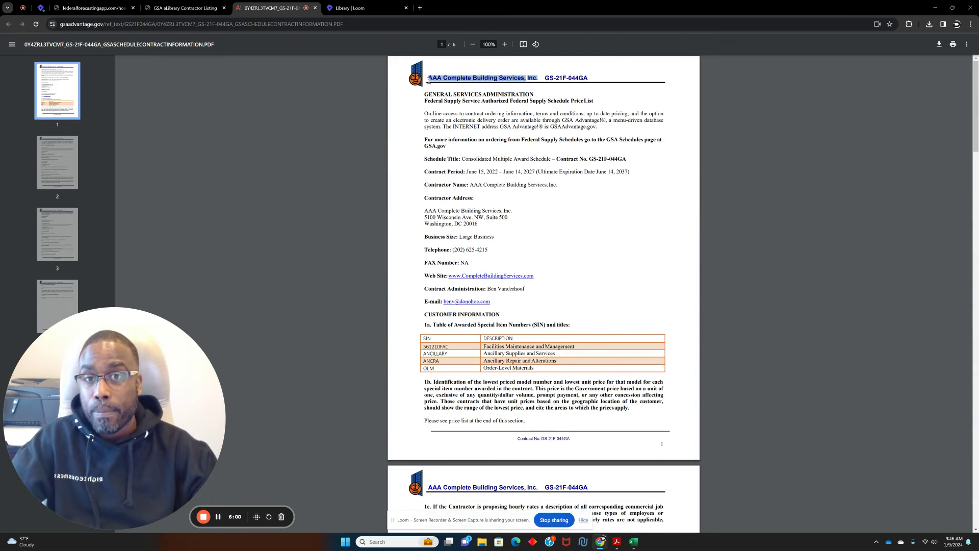
right_click(434, 80)
left_click(454, 87)
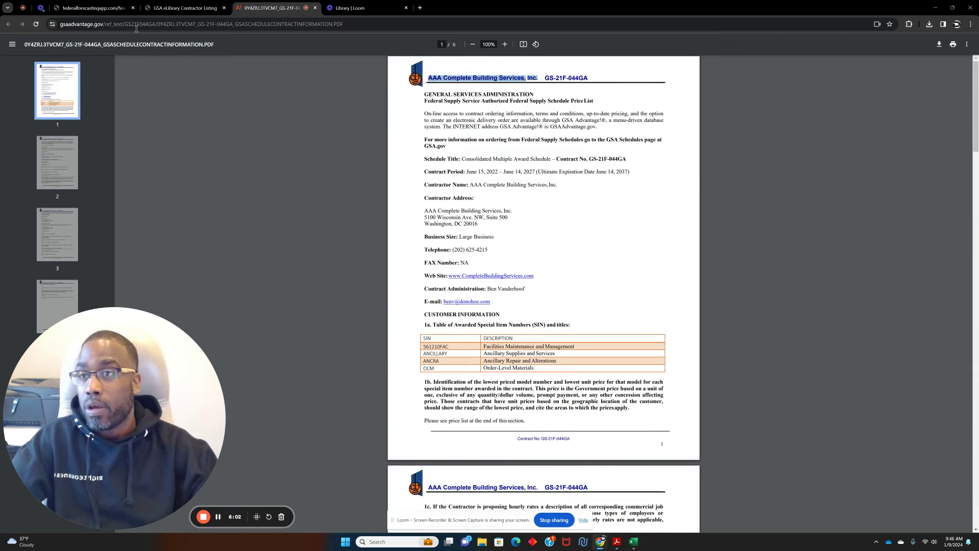
Return to the Federal Forecasting App home page and open the USASPENDING.gov article
left_click(95, 12)
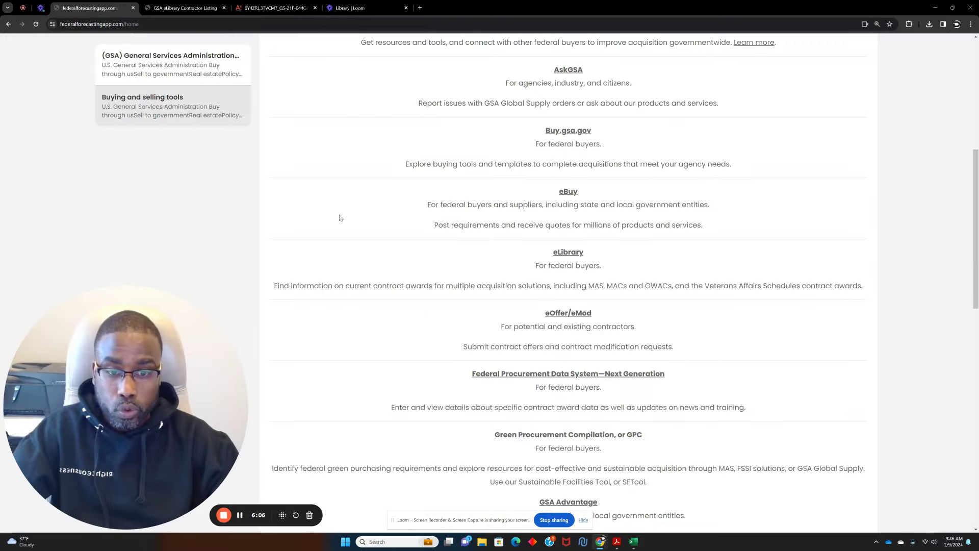
scroll(339, 217, "down", 2)
scroll(337, 215, "up", 7)
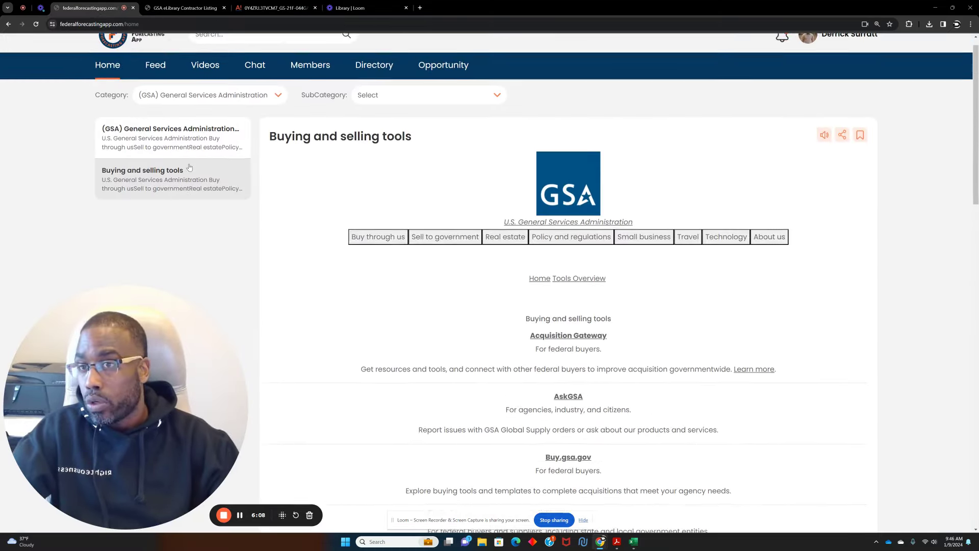
left_click(111, 85)
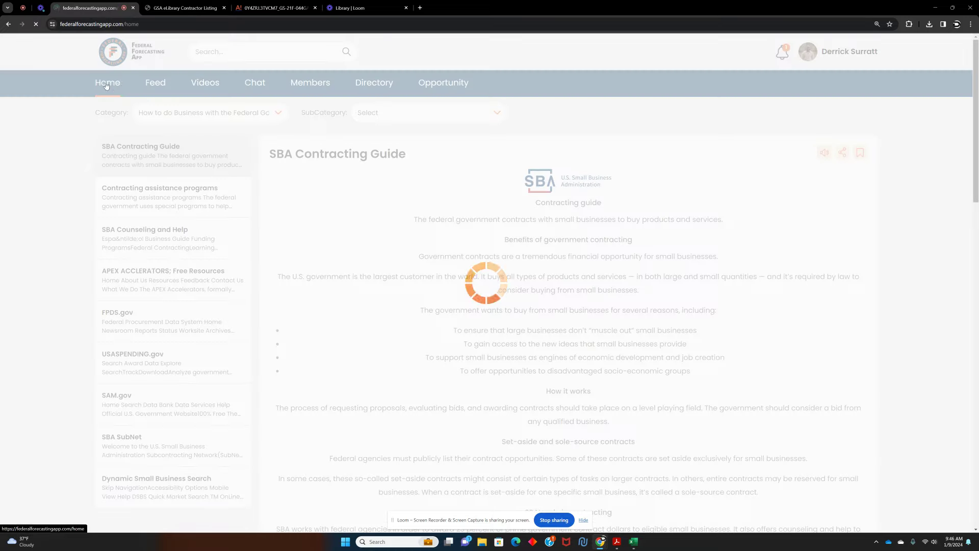
scroll(430, 288, "down", 5)
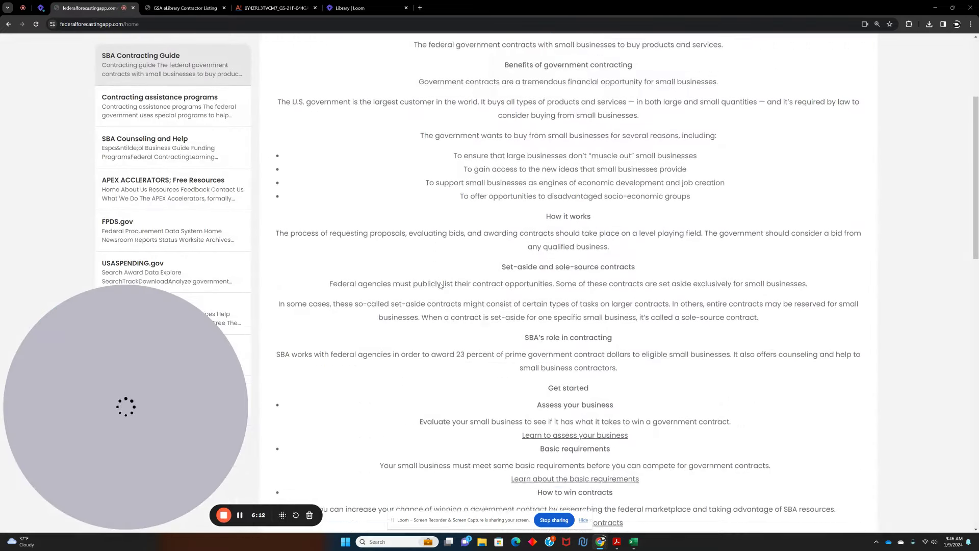
left_click(164, 264)
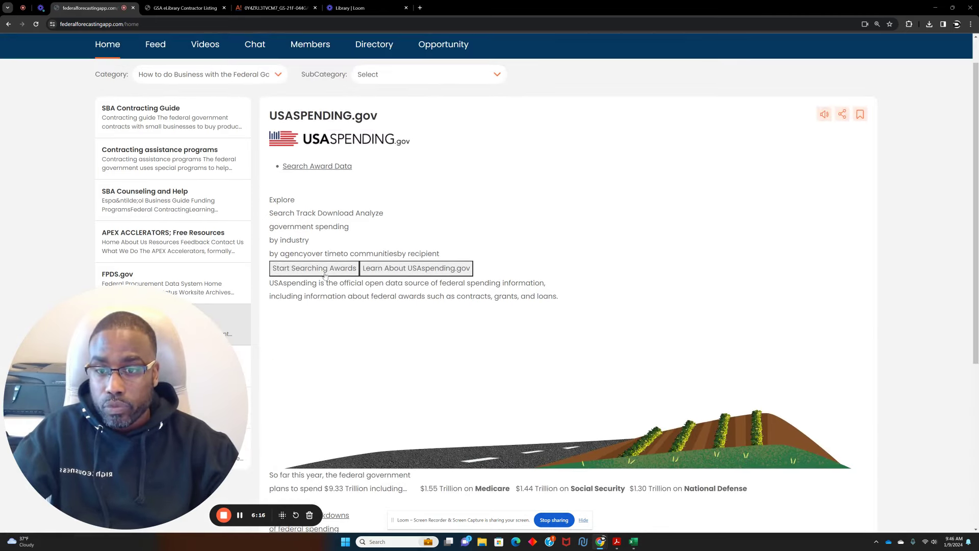
Open the USAspending.gov award data search from the article
left_click(324, 265)
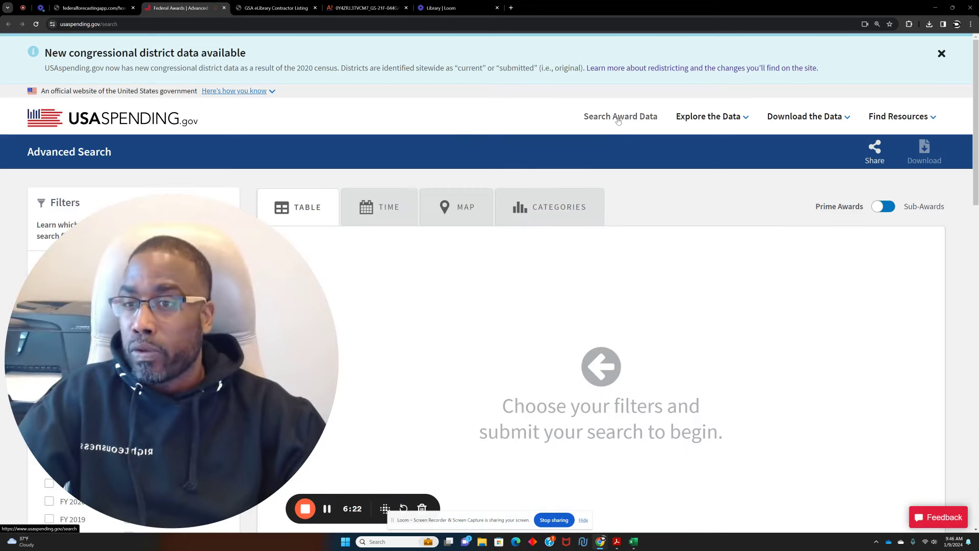
left_click(618, 118)
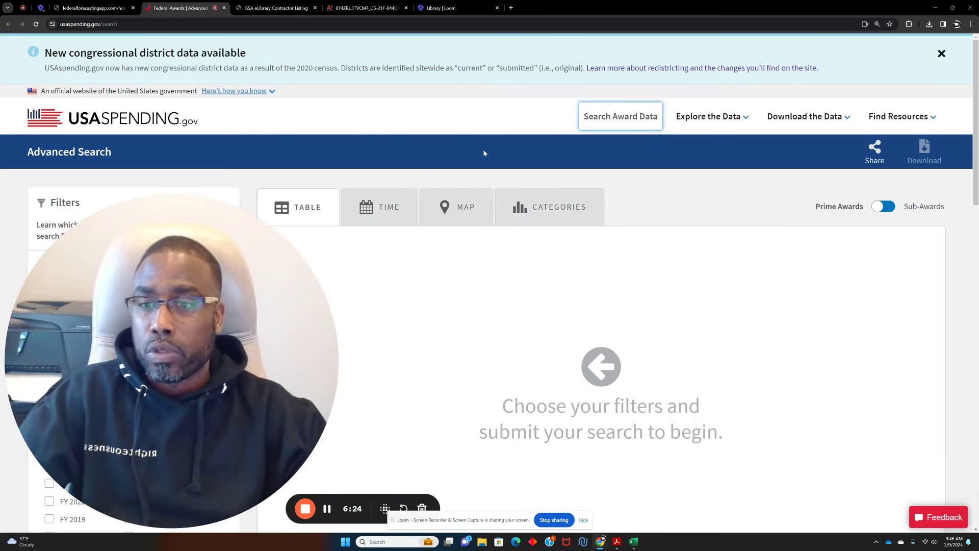
scroll(485, 153, "down", 5)
left_click_drag(323, 351, 942, 351)
scroll(300, 337, "up", 5)
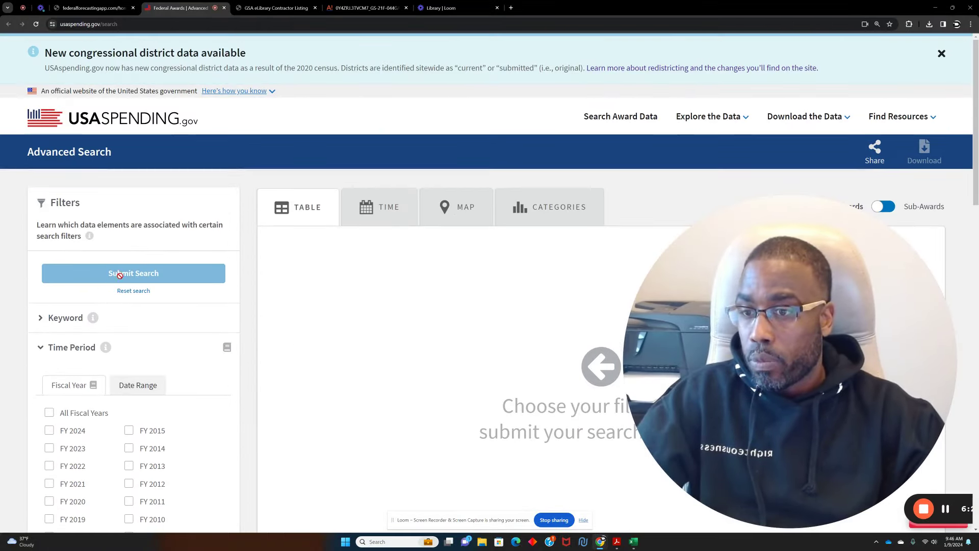
Search the award data by the keyword "AAA Complete Building Services, Inc." using the copied company name
left_click(43, 317)
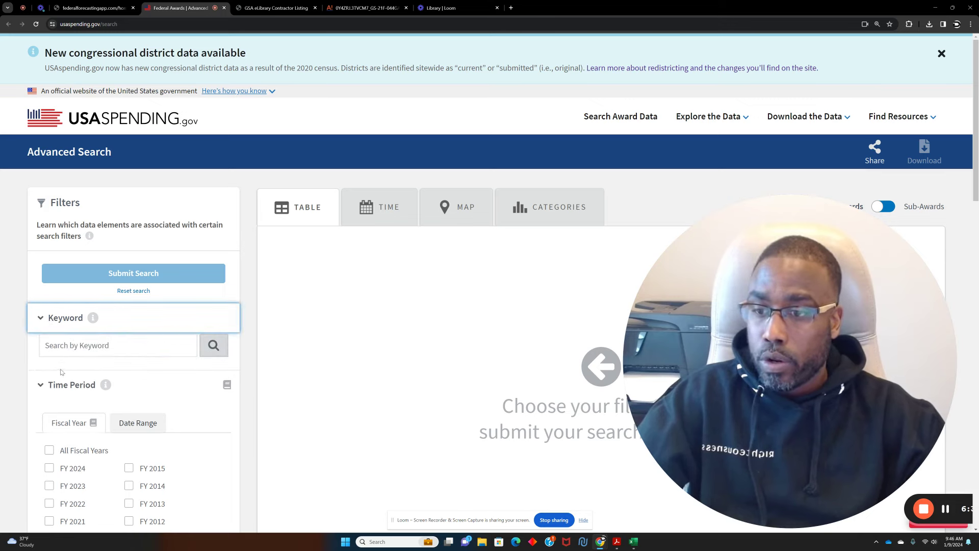
left_click(77, 347)
right_click(77, 350)
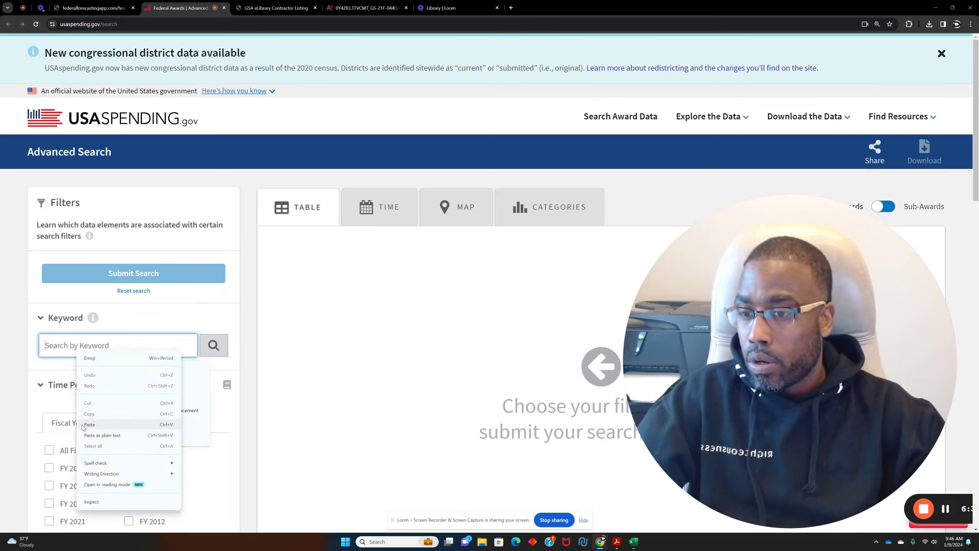
left_click(90, 424)
left_click(214, 345)
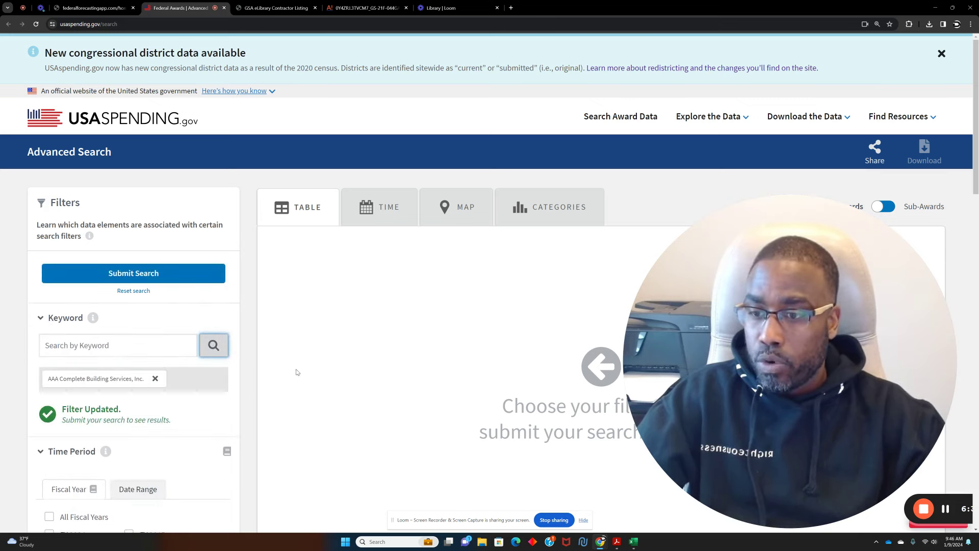
left_click(133, 273)
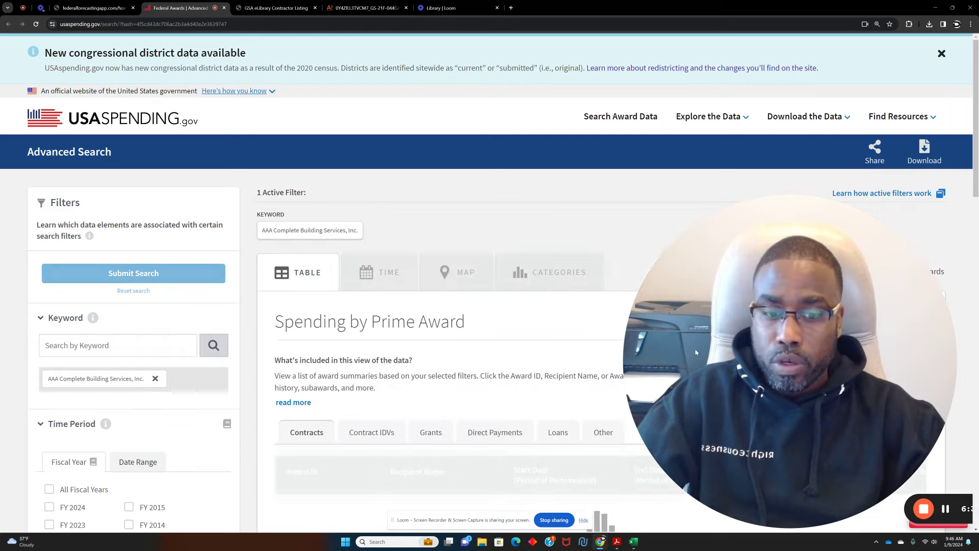
left_click_drag(697, 352, 678, 305)
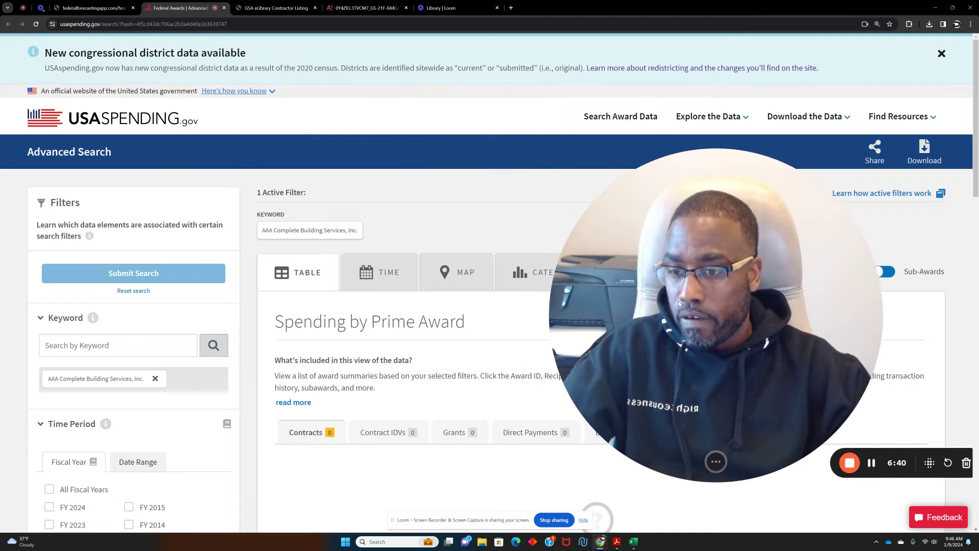
scroll(400, 360, "down", 5)
scroll(92, 305, "up", 4)
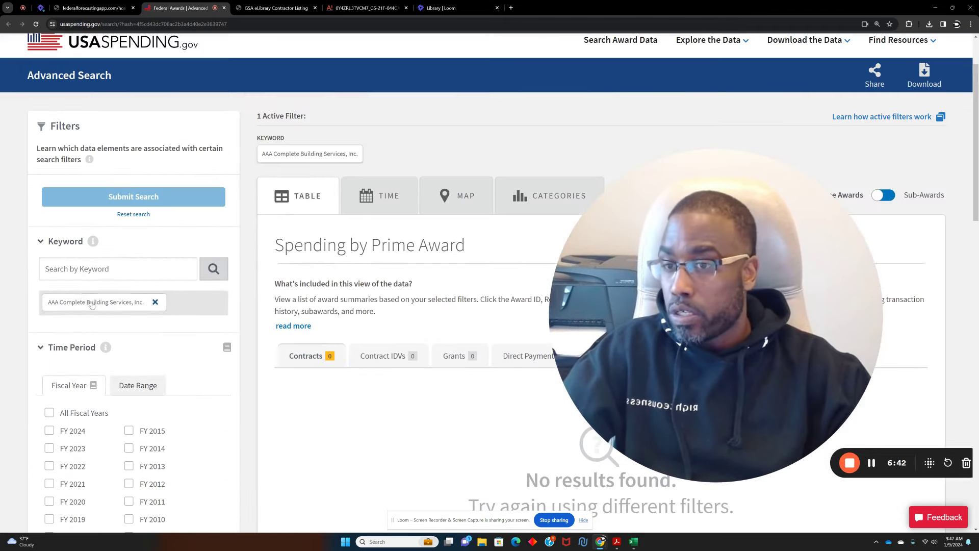
Replace the keyword filter with "AAA Complete Building Services", without the comma and "Inc.", and submit the search
left_click(155, 302)
left_click(96, 276)
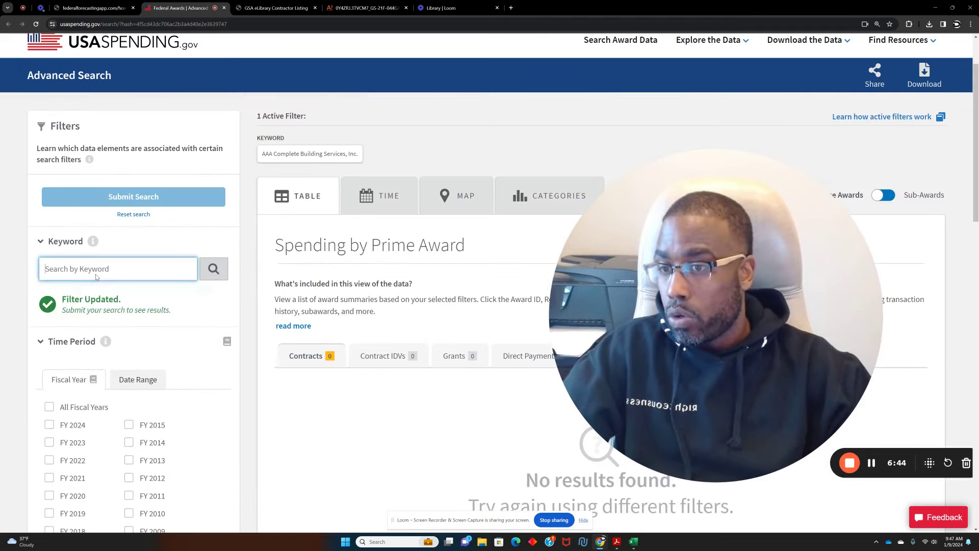
right_click(96, 276)
left_click(114, 342)
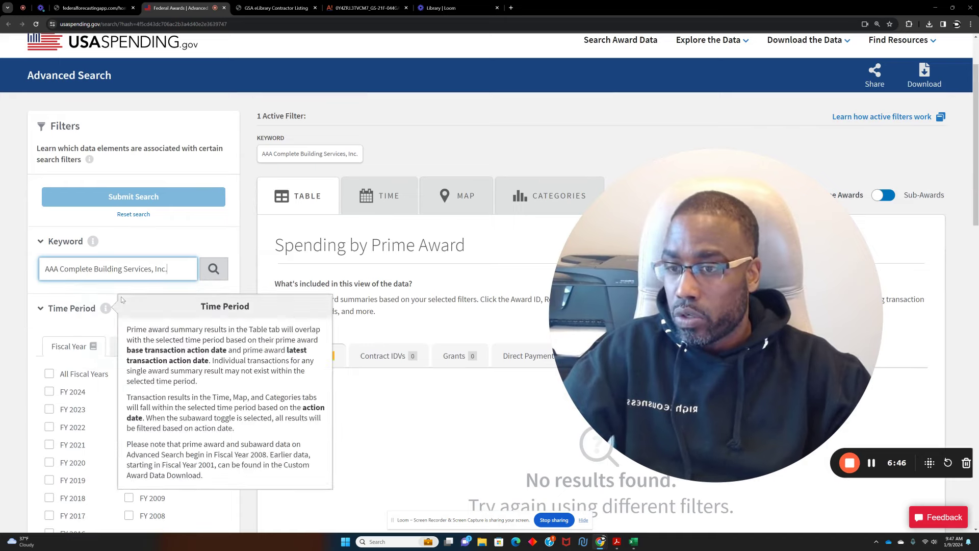
key("BackSpace")
key("BackSpace")
key("BackSpace")
key("BackSpace")
key("BackSpace")
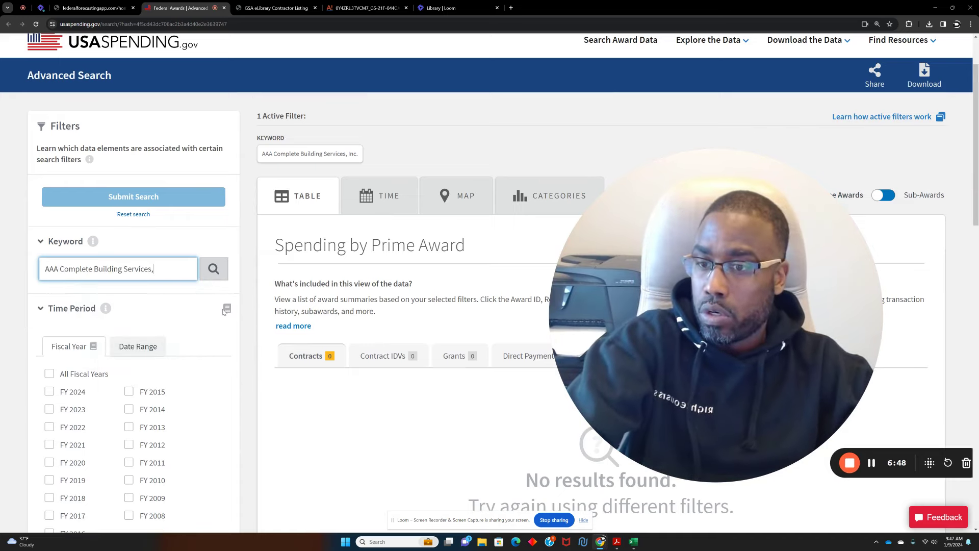
key("BackSpace")
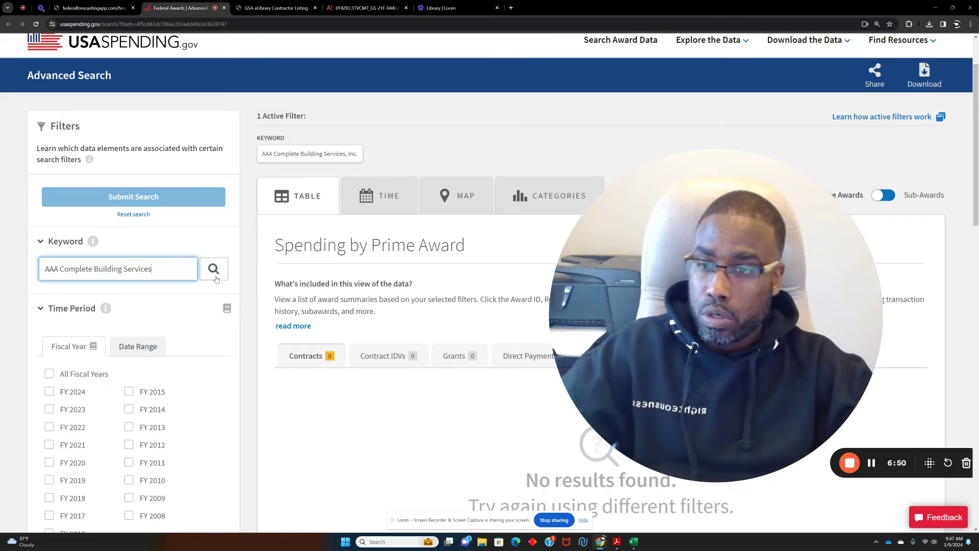
left_click(214, 269)
left_click(133, 197)
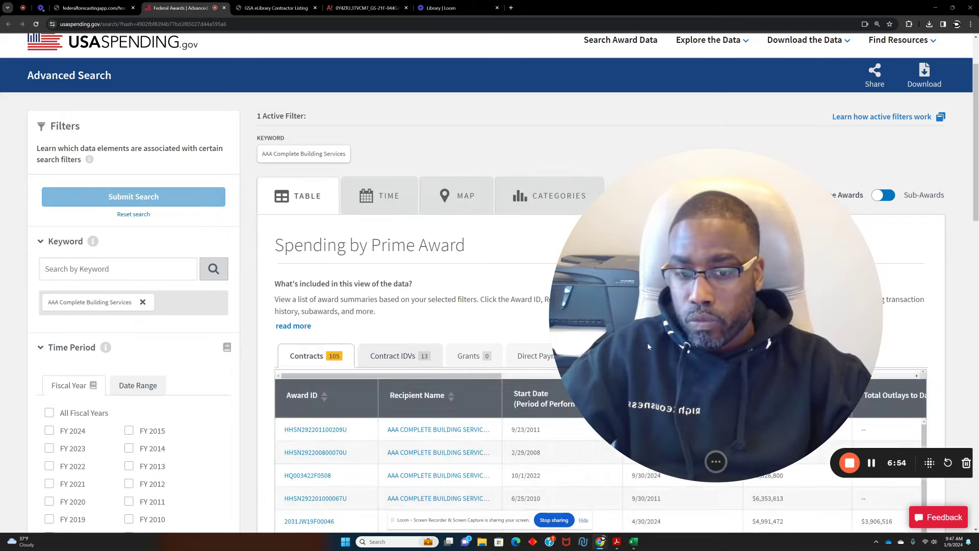
Review the company's contract awards, including their periods of performance and total obligations
left_click_drag(647, 342, 103, 233)
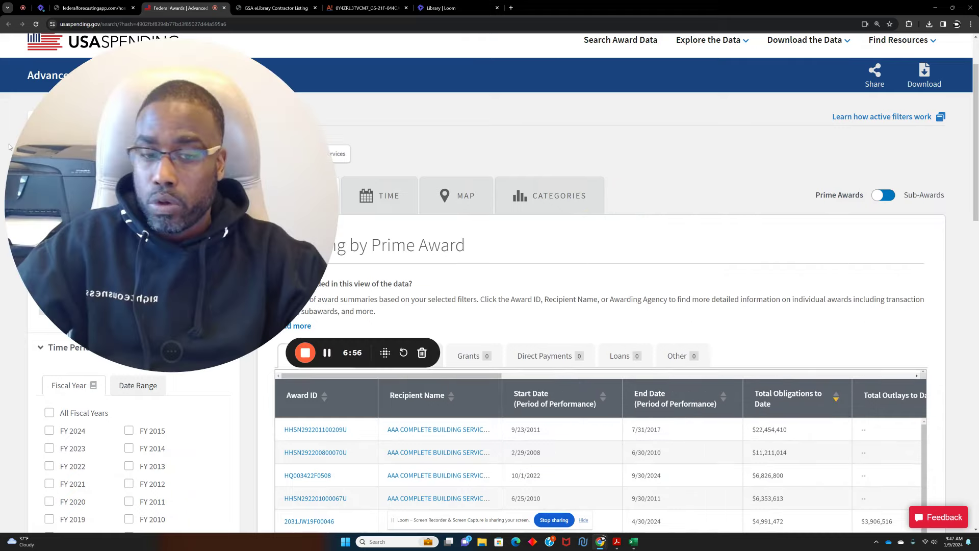
scroll(628, 315, "down", 5)
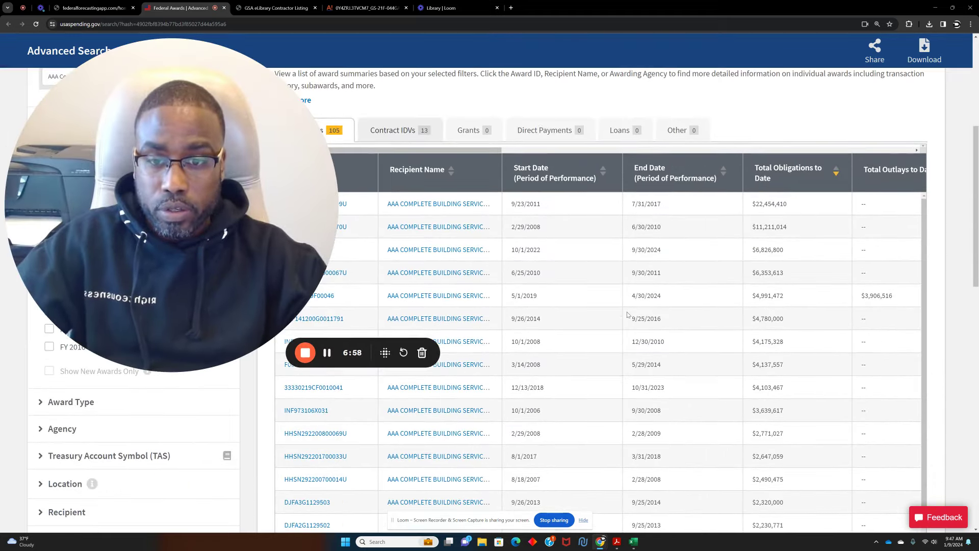
left_click_drag(272, 207, 272, 362)
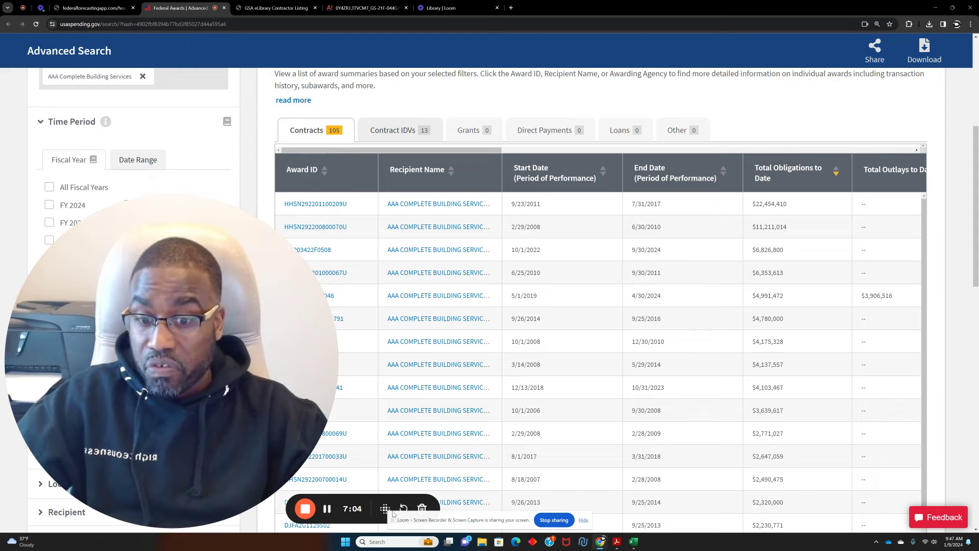
scroll(796, 284, "down", 2)
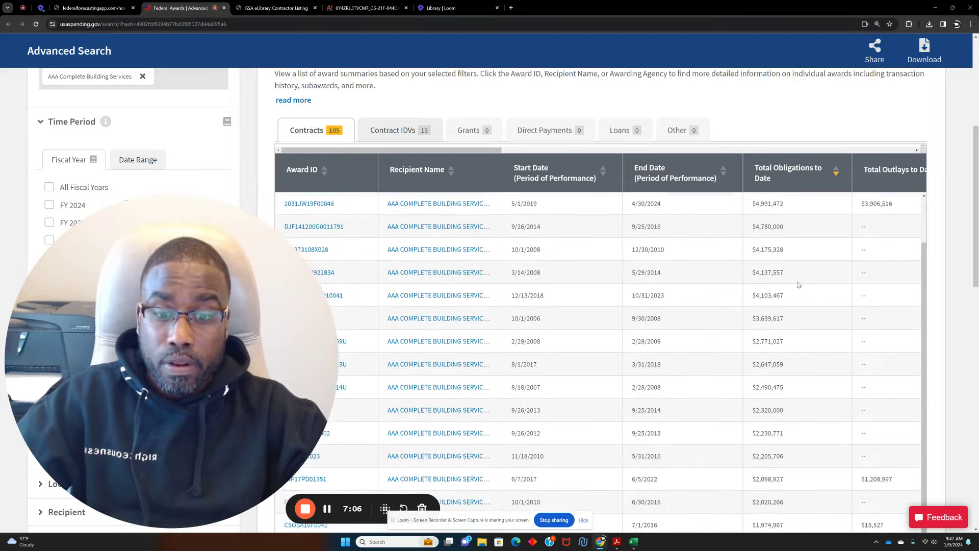
scroll(806, 280, "down", 3)
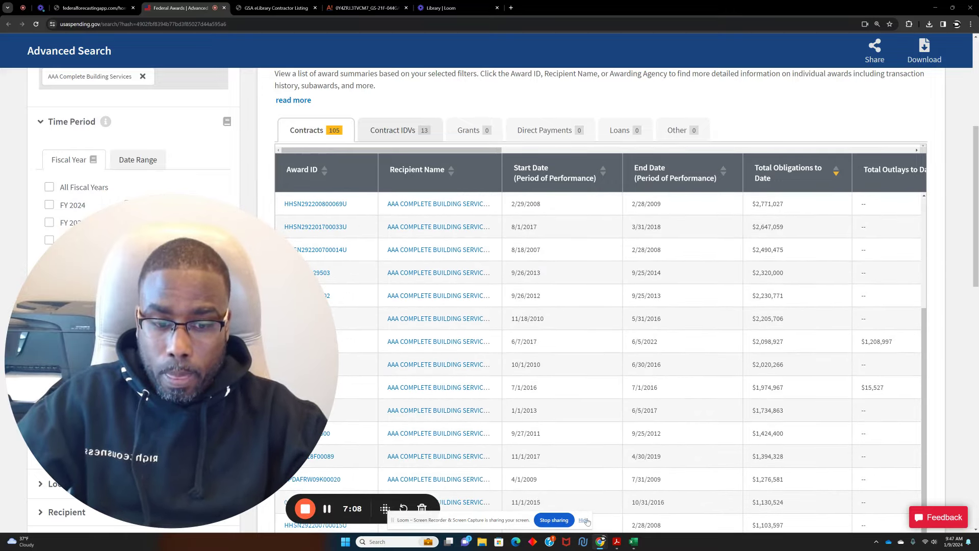
left_click(584, 521)
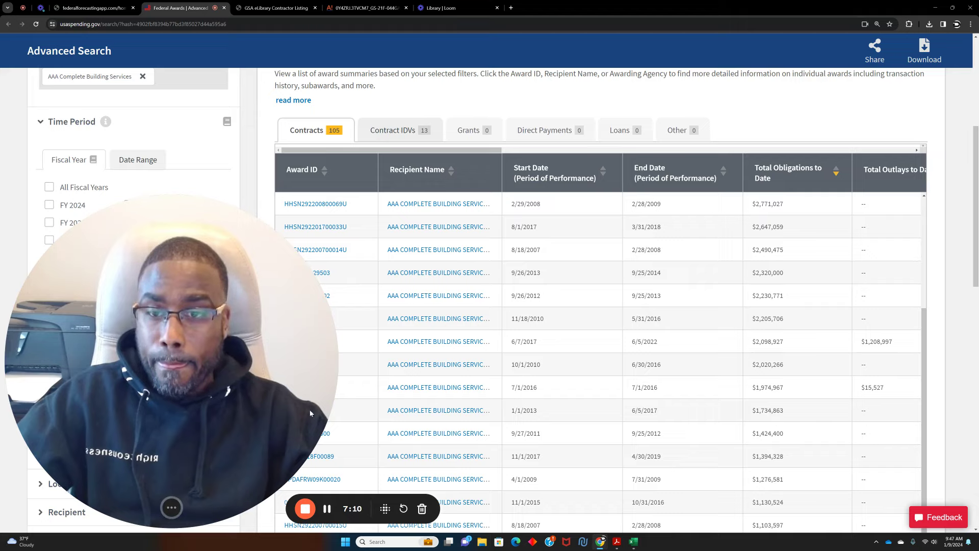
scroll(695, 301, "up", 2)
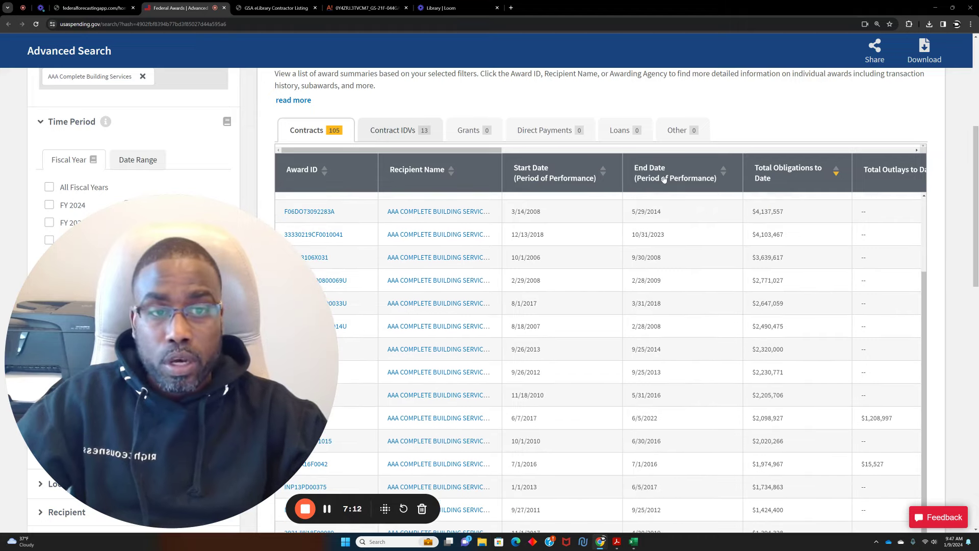
scroll(684, 228, "up", 4)
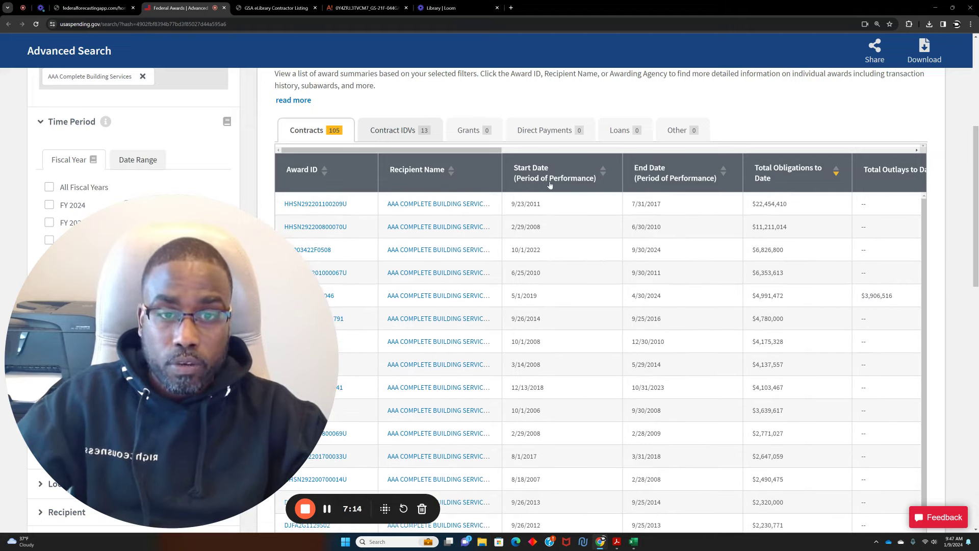
Sort the contract awards by period-of-performance start date, with the newest first
left_click(556, 179)
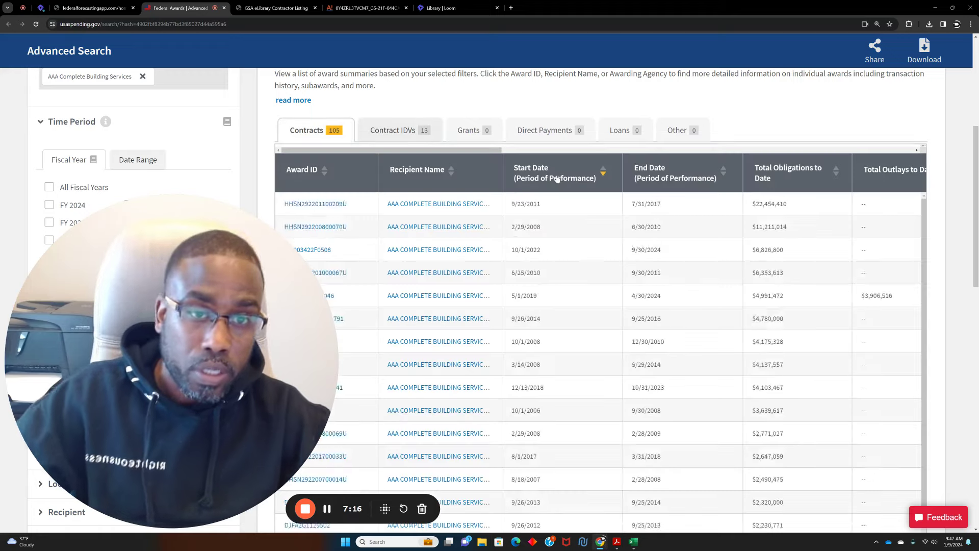
left_click(557, 179)
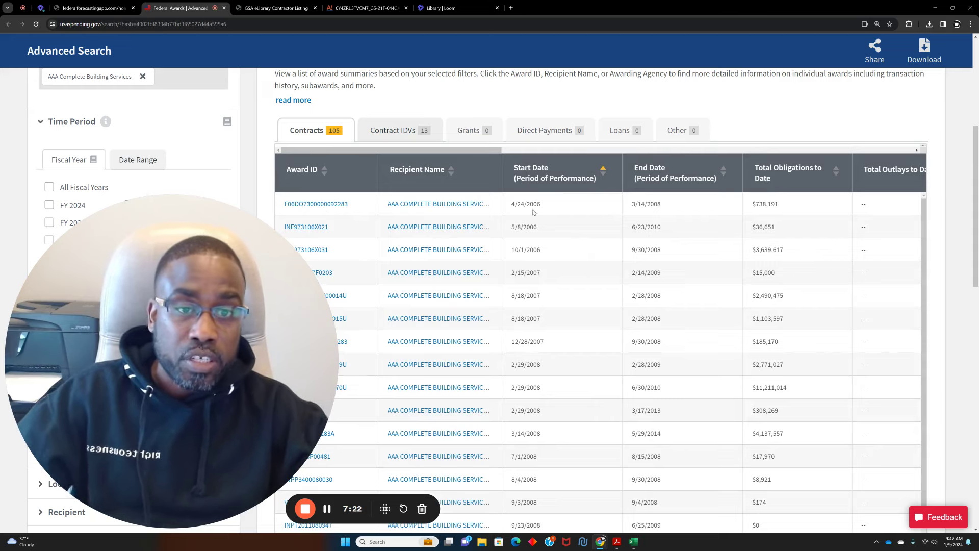
left_click(553, 179)
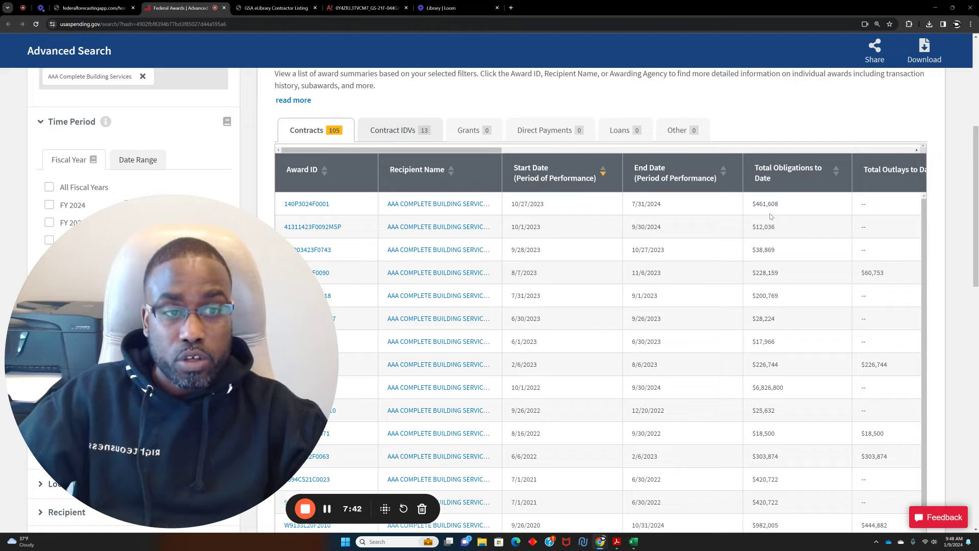
Examine the sorted contract awards and the base transaction descriptions of the work performed
scroll(771, 217, "down", 15)
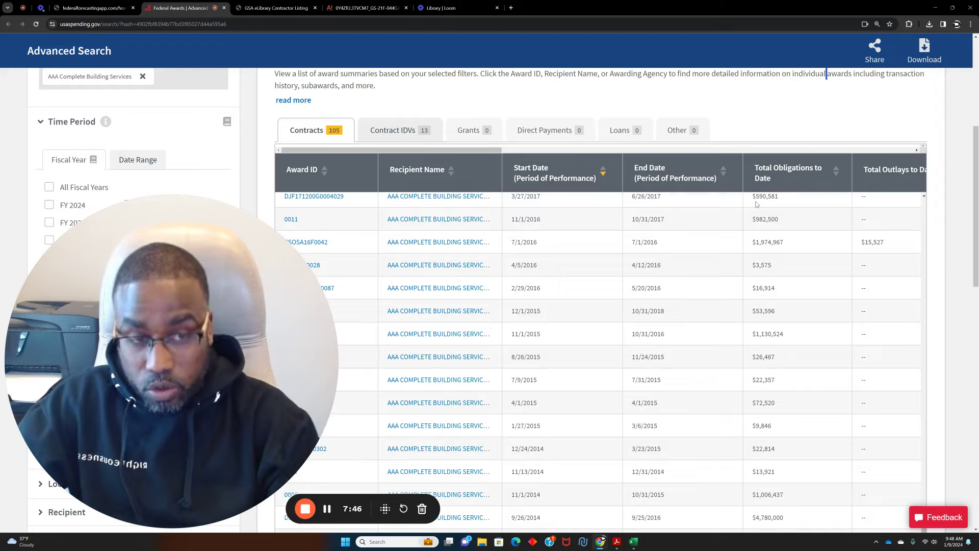
key("ctrl+minus")
key("ctrl+minus")
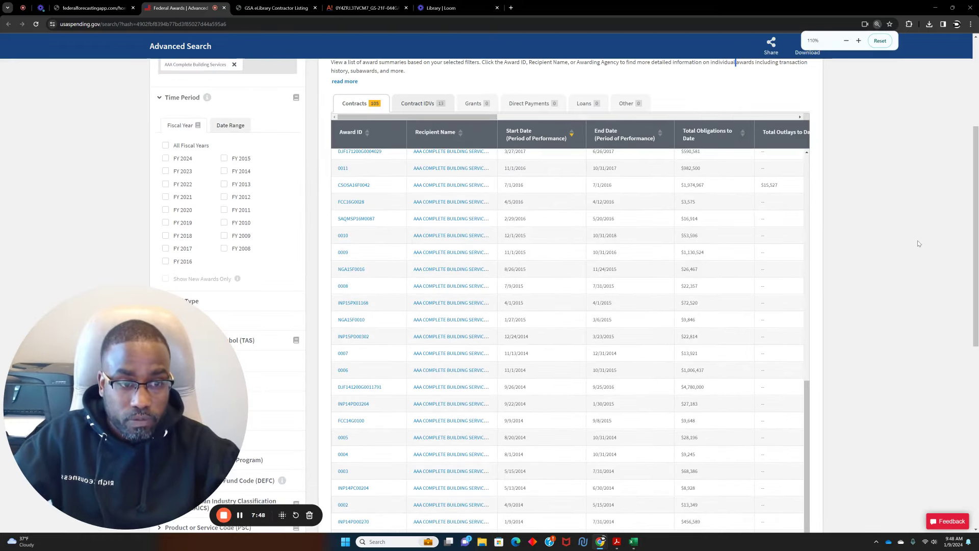
scroll(918, 245, "down", 5)
left_click_drag(415, 452, 479, 456)
scroll(905, 341, "up", 5)
scroll(905, 341, "down", 3)
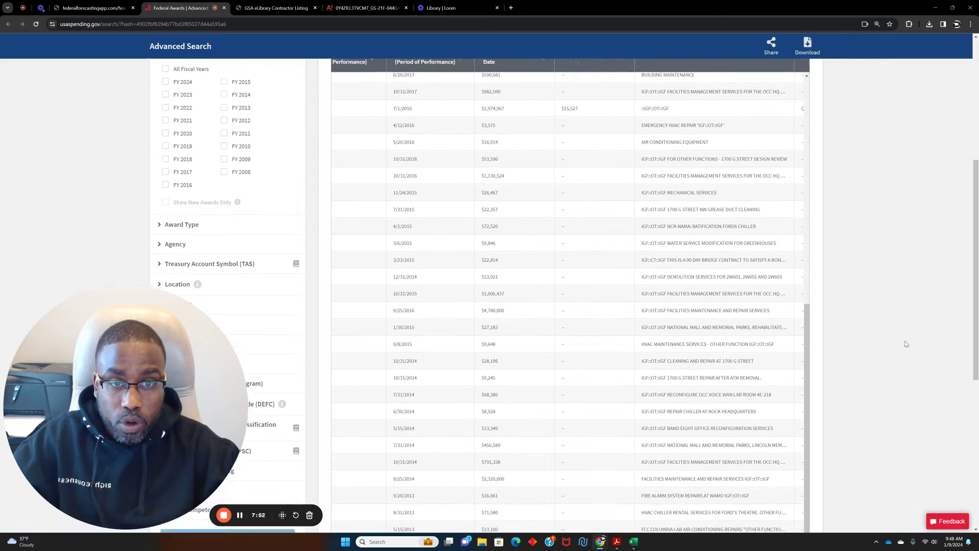
scroll(842, 423, "down", 3)
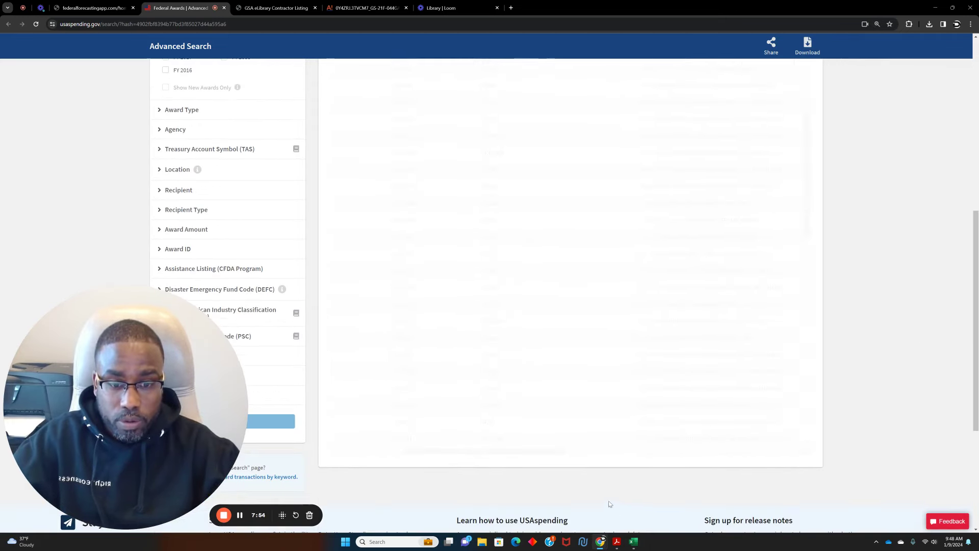
left_click_drag(503, 449, 525, 450)
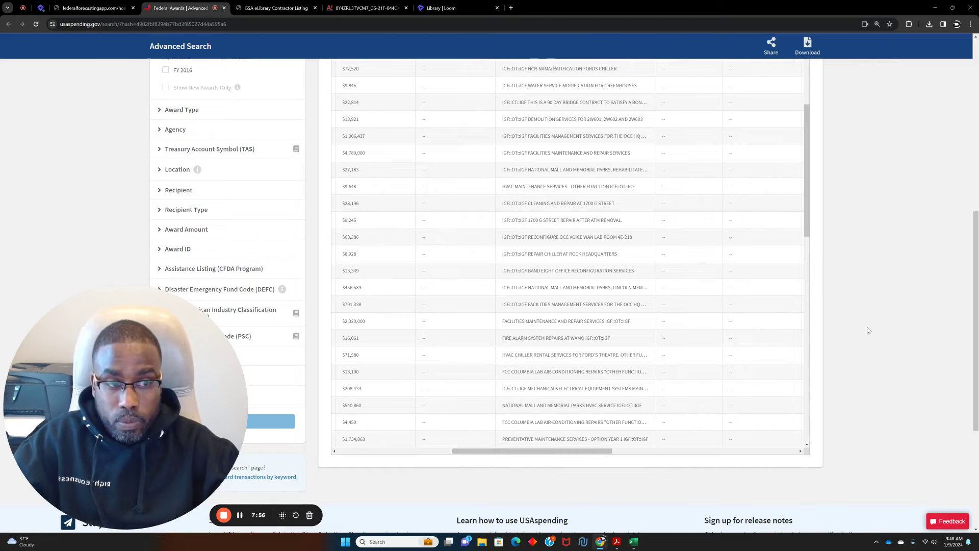
scroll(869, 330, "up", 5)
left_click_drag(808, 339, 809, 198)
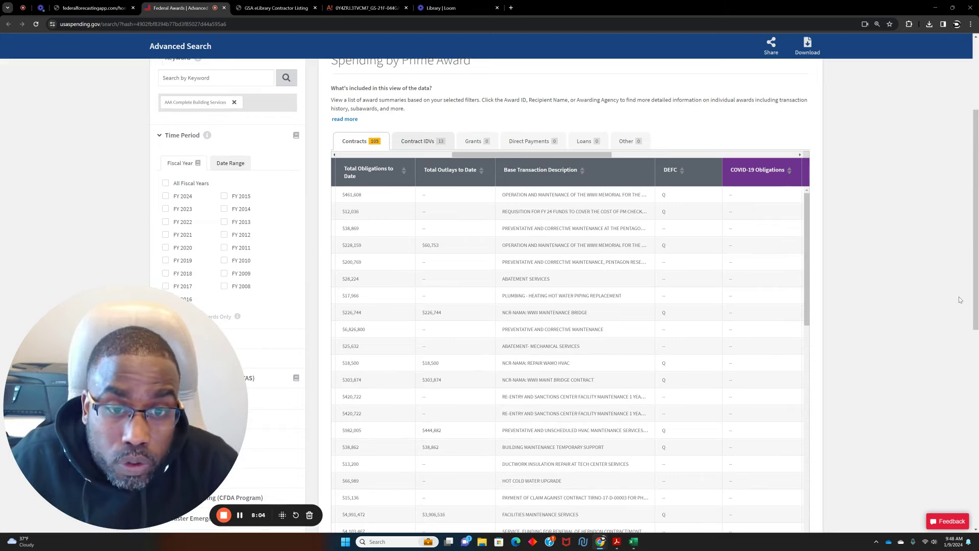
Open the contract summary of the award with the latest start date and highlight the beginning of its PIID
scroll(961, 300, "down", 9)
left_click_drag(461, 234, 357, 239)
scroll(855, 210, "up", 4)
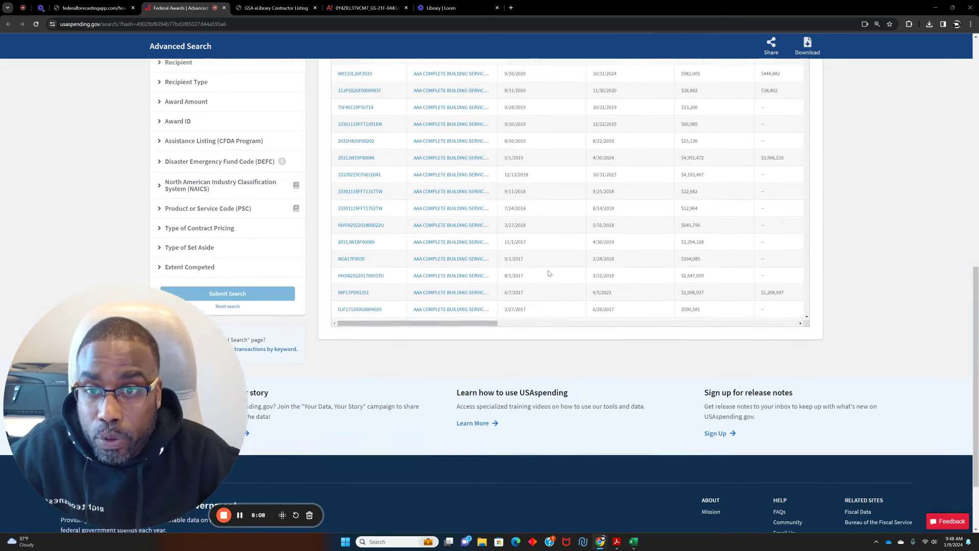
scroll(856, 212, "up", 4)
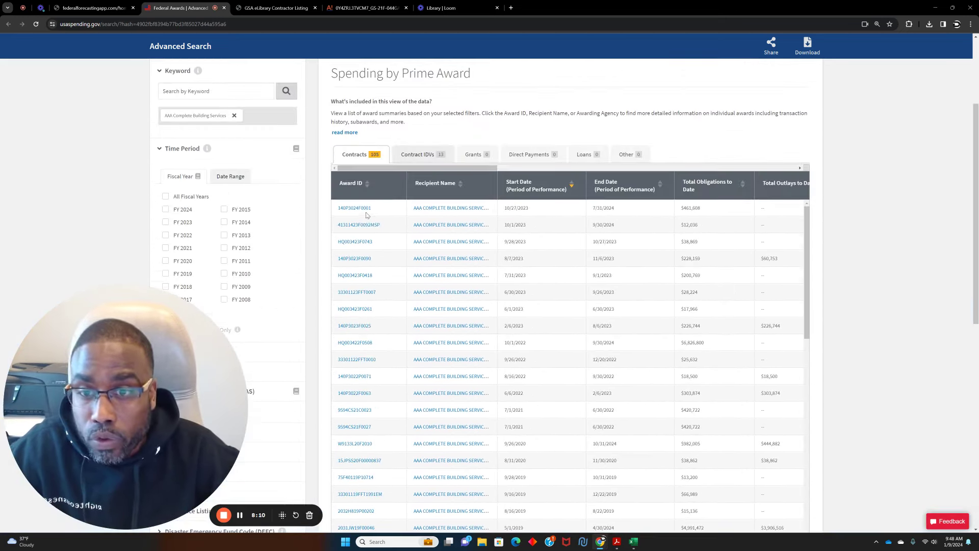
left_click(358, 209)
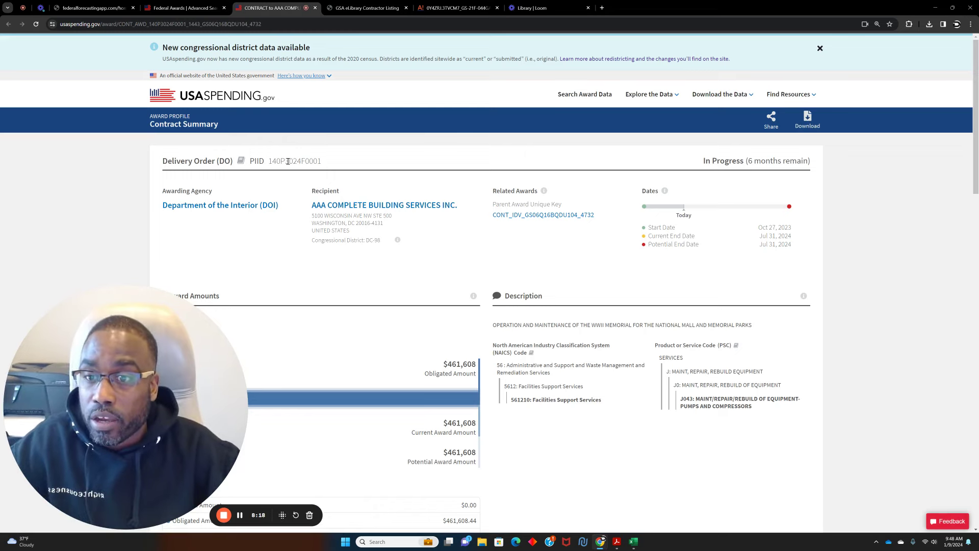
left_click_drag(273, 162, 293, 161)
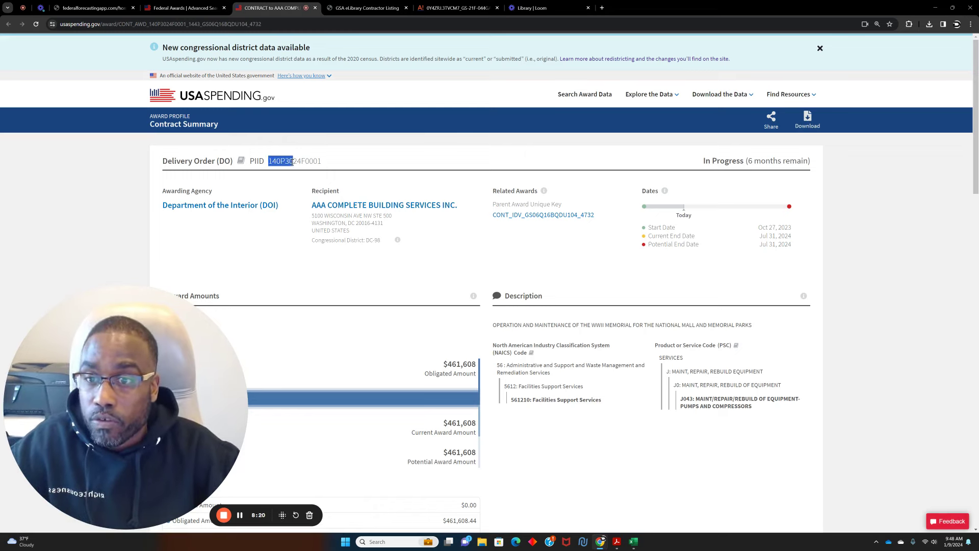
Expand the award's Additional Details under Additional Information and highlight the Subcontracting Plan entry
scroll(725, 272, "down", 6)
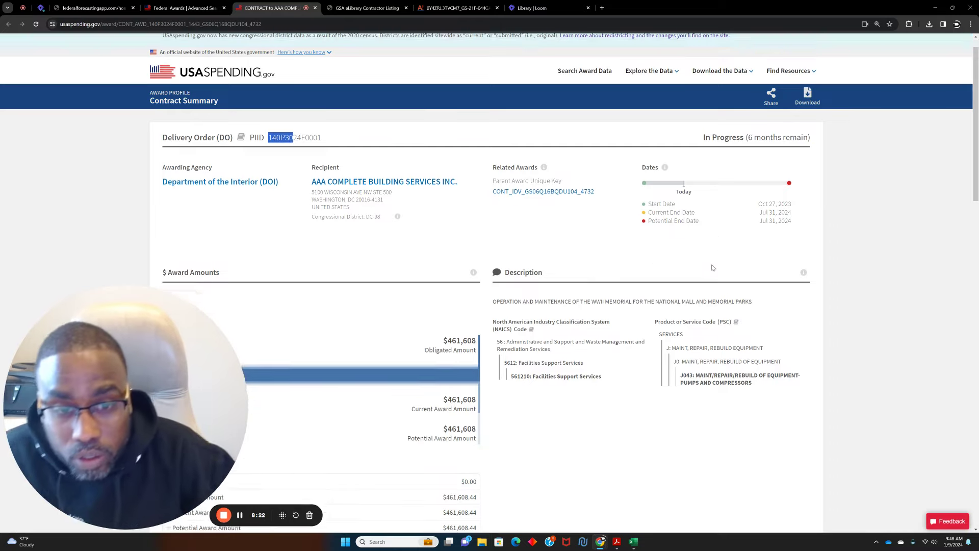
scroll(725, 272, "down", 7)
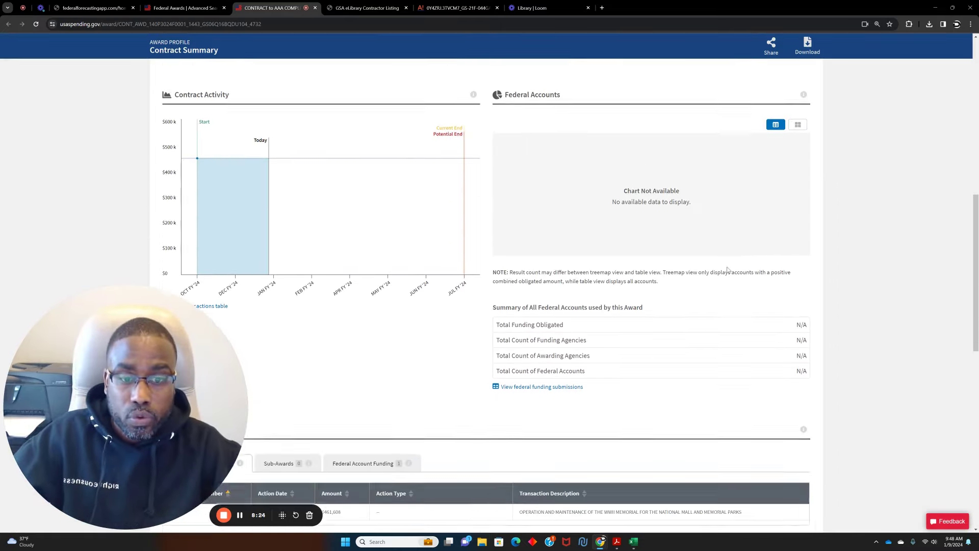
scroll(731, 270, "down", 7)
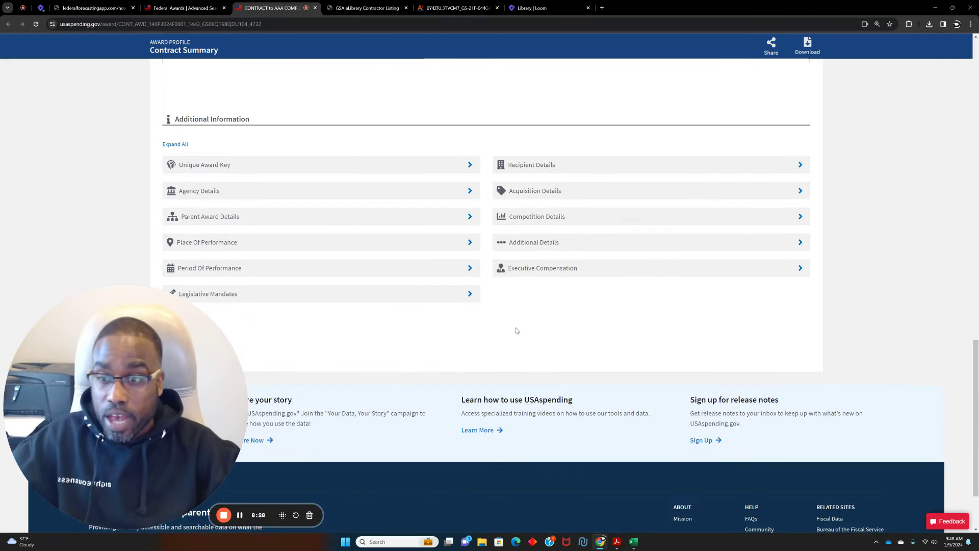
left_click(507, 244)
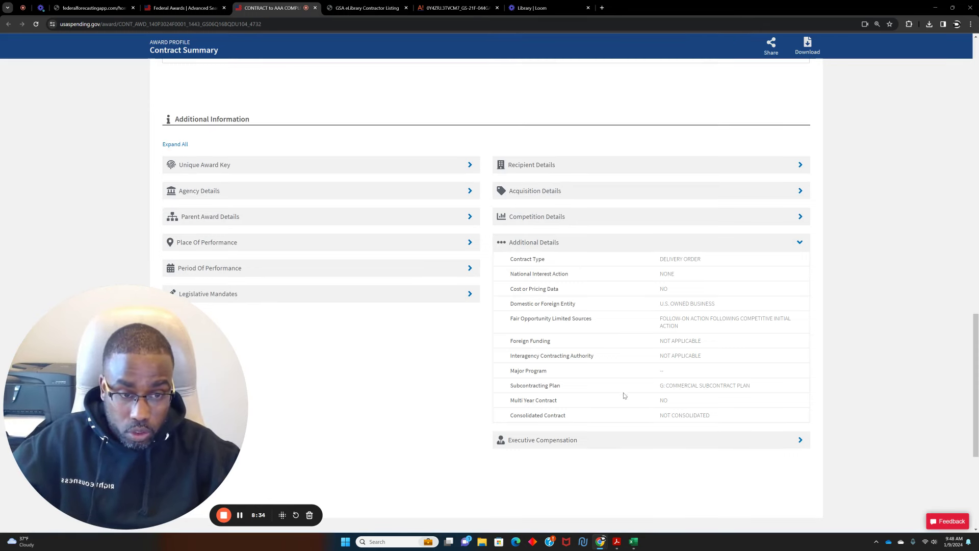
left_click_drag(756, 387, 658, 392)
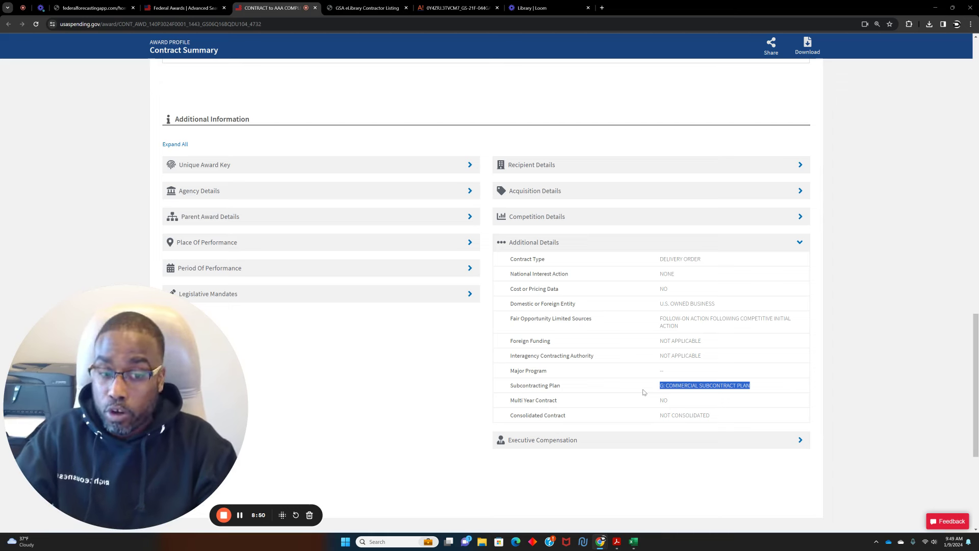
Expand the award's Competition Details, highlight the Extent Competed entry and clear the highlight
scroll(833, 334, "up", 5)
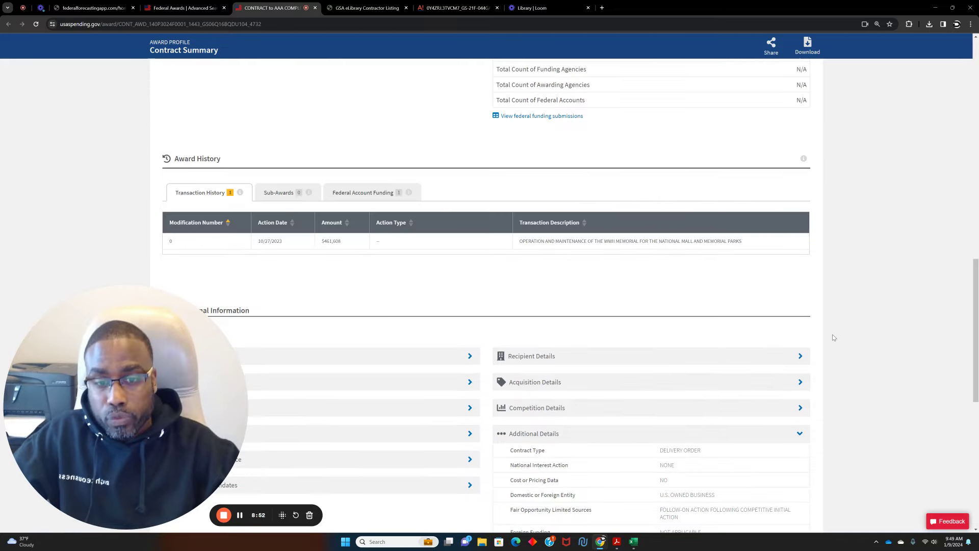
left_click(564, 446)
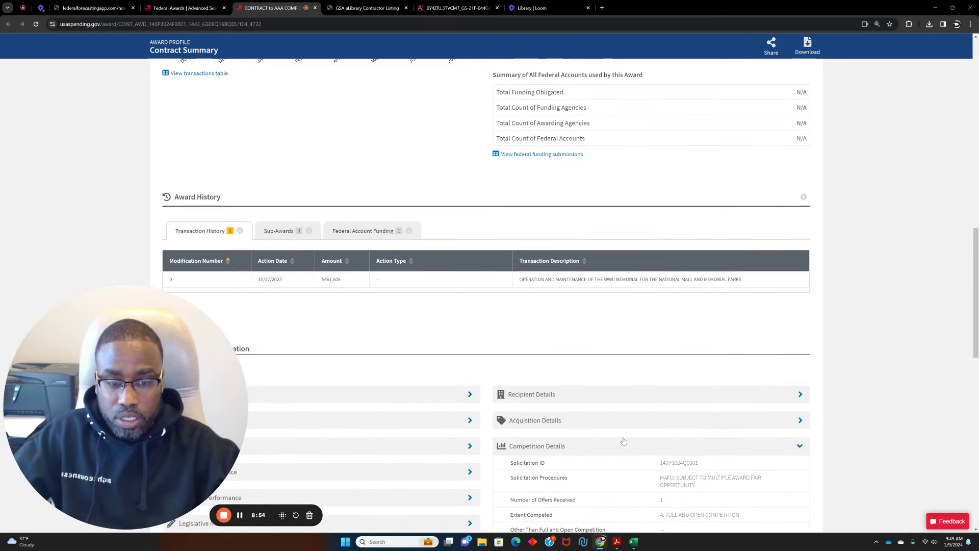
scroll(838, 420, "down", 5)
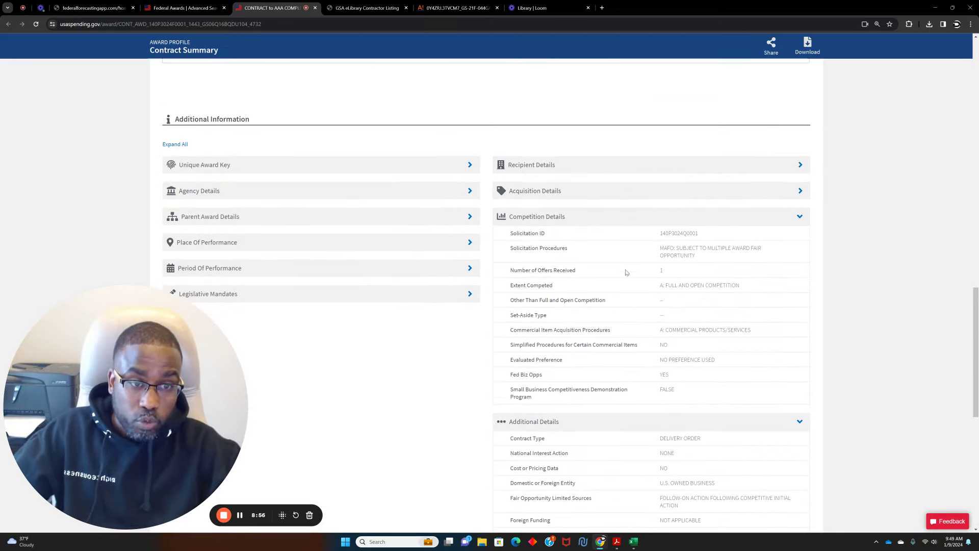
left_click_drag(758, 288, 663, 289)
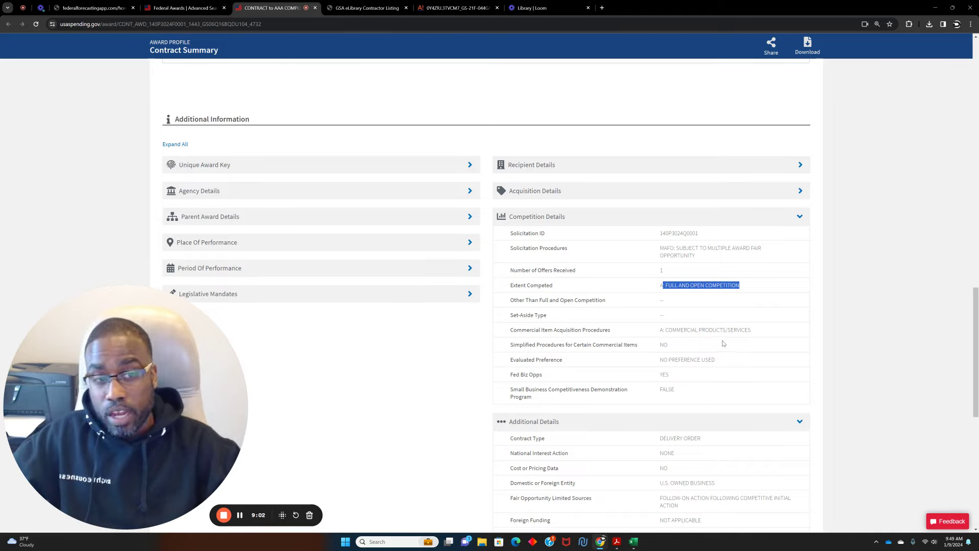
left_click(715, 258)
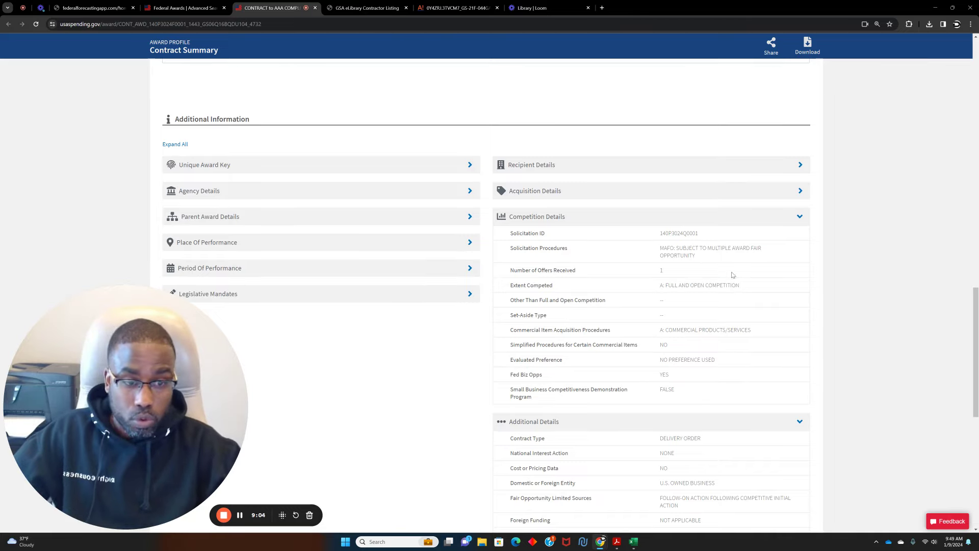
Look over the contract summary again, expand Acquisition Details and highlight the award's NAICS code entry
scroll(715, 257, "up", 15)
mouse_move(804, 321)
scroll(807, 324, "up", 5)
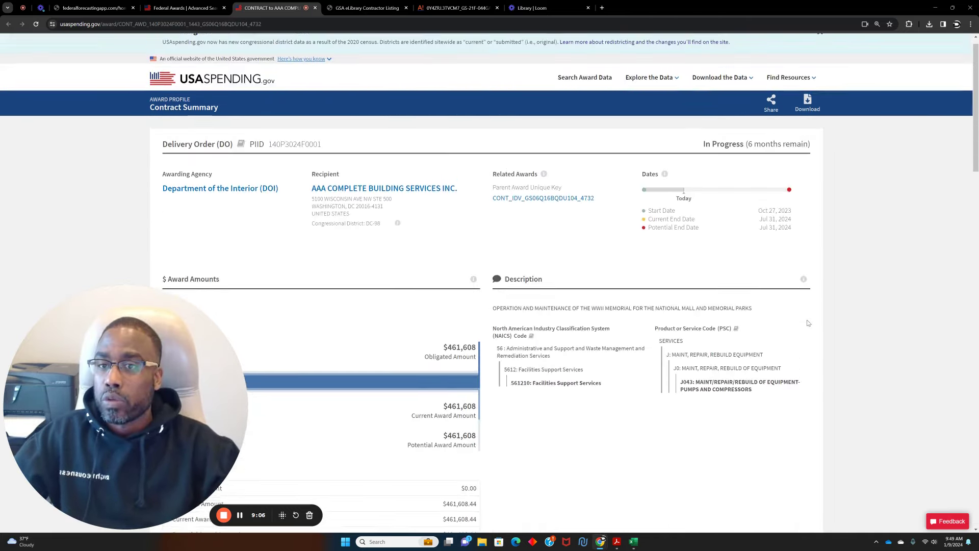
scroll(812, 322, "down", 12)
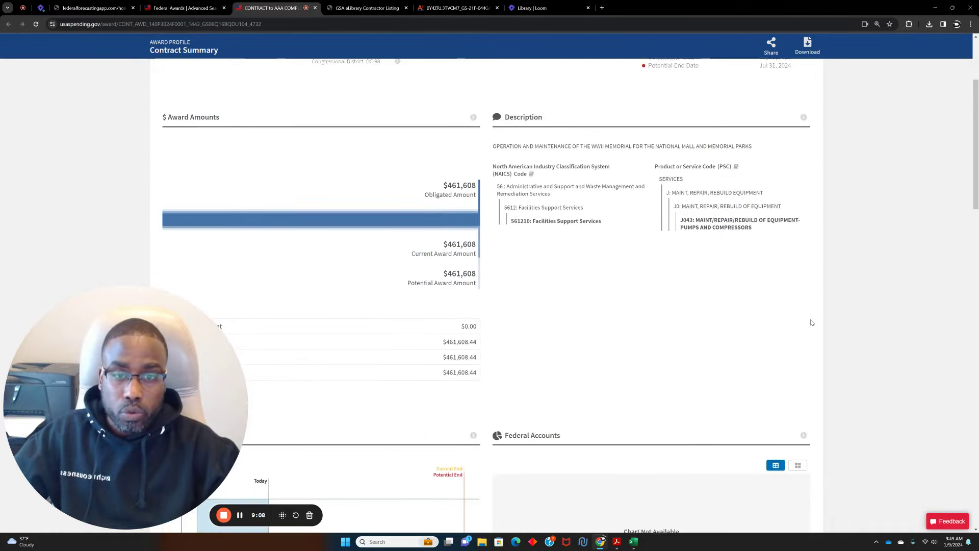
scroll(812, 322, "down", 6)
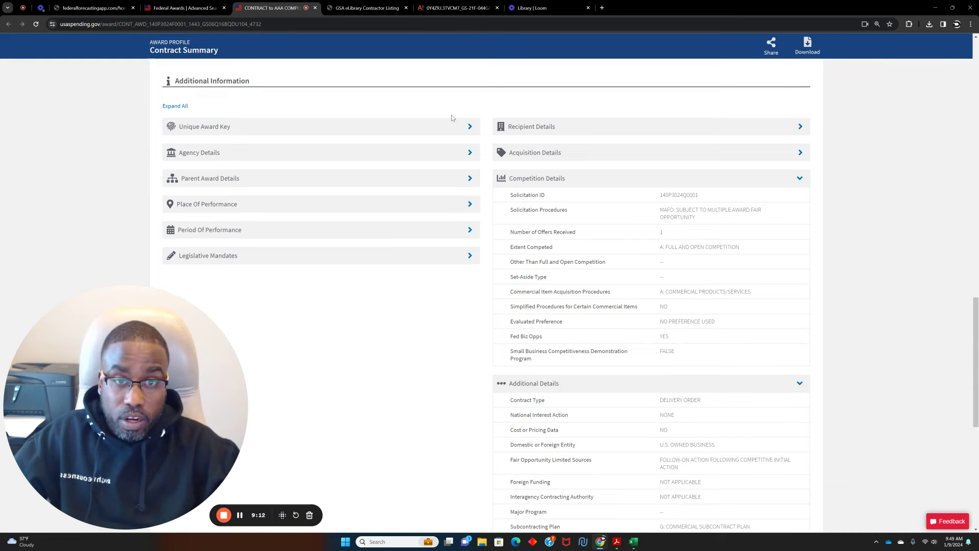
left_click(618, 154)
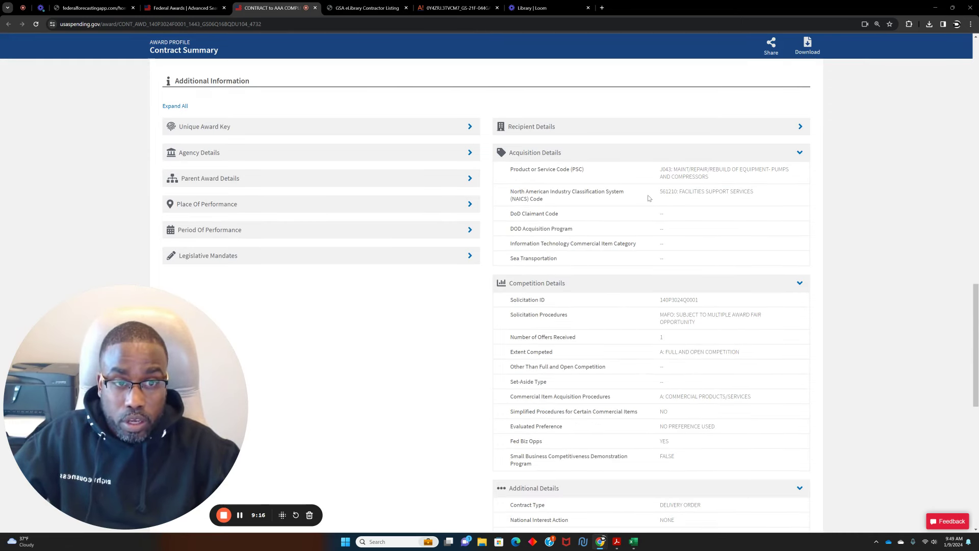
left_click_drag(659, 194, 768, 199)
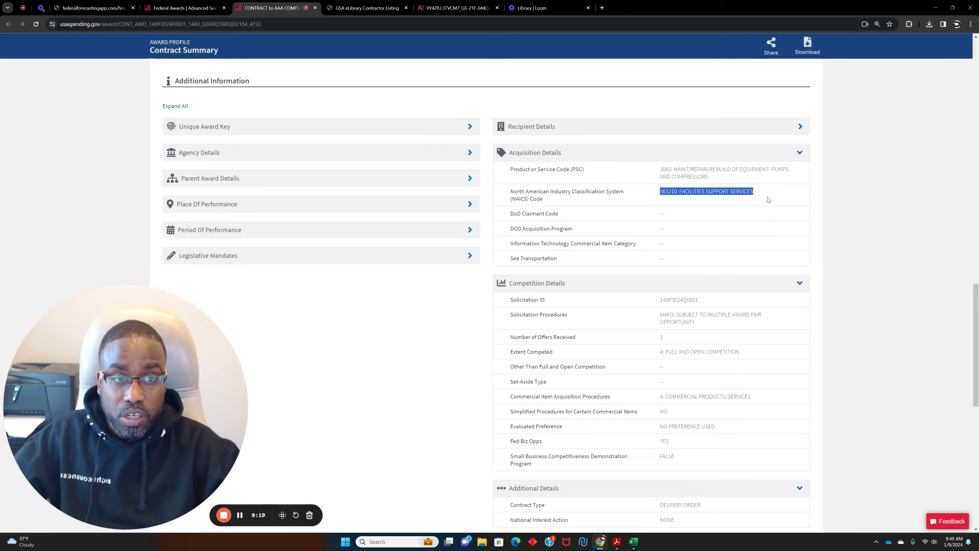
Return to the GSA eLibrary listing for category 561210FAC and look through its facilities maintenance contractors
left_click(178, 8)
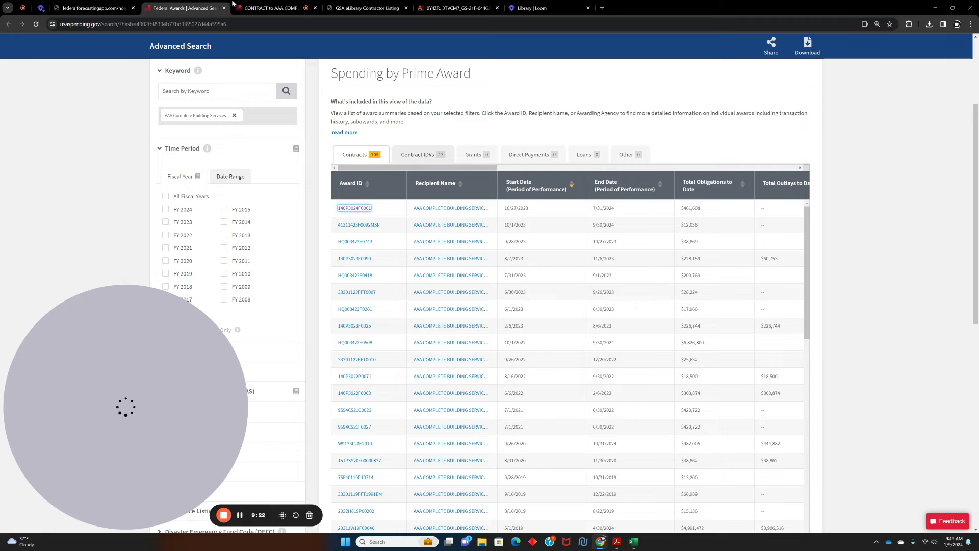
scroll(503, 291, "up", 4)
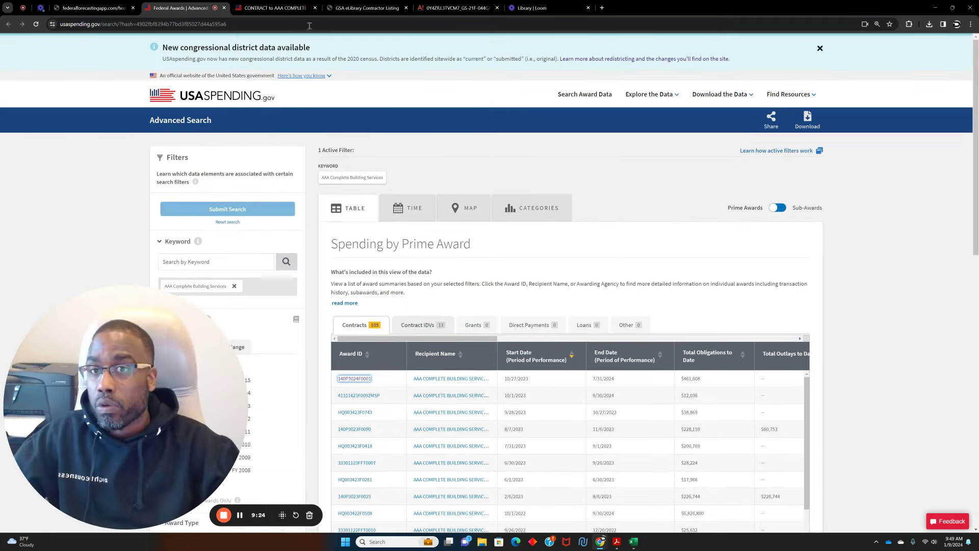
left_click(275, 8)
left_click(377, 9)
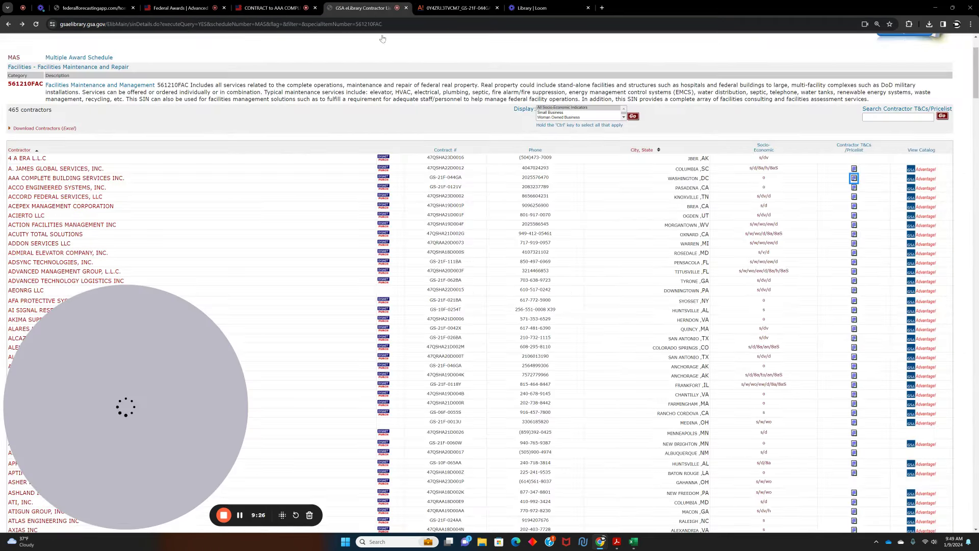
scroll(481, 280, "up", 1)
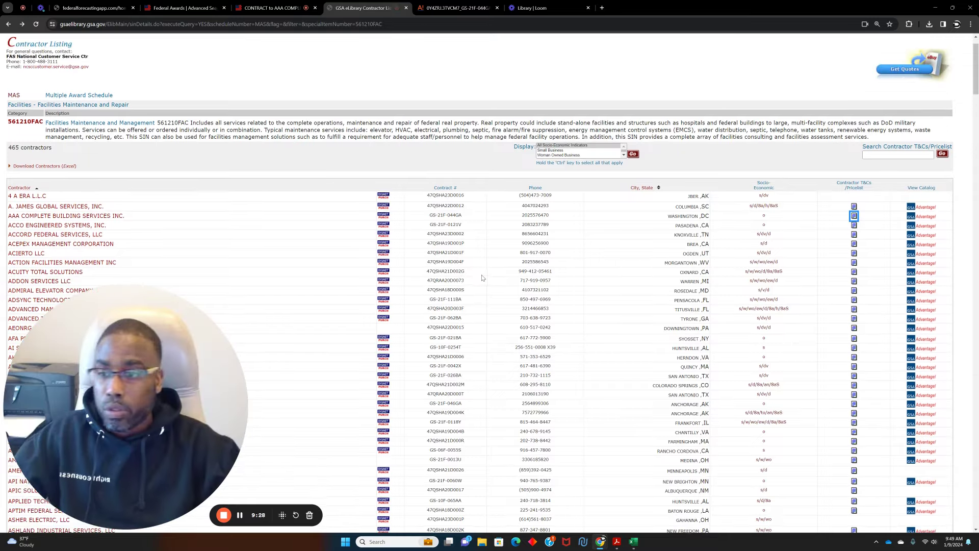
scroll(482, 276, "down", 4)
scroll(481, 276, "down", 6)
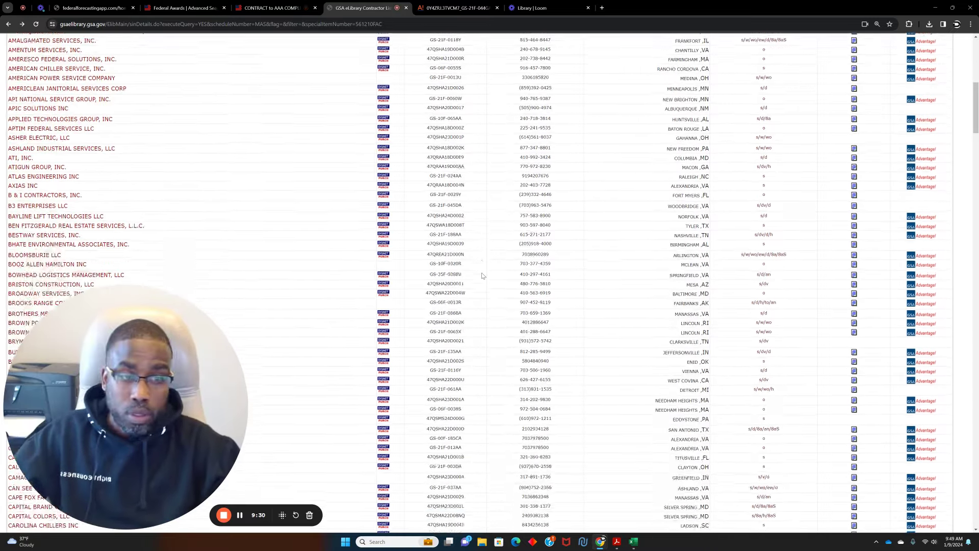
scroll(432, 294, "down", 2)
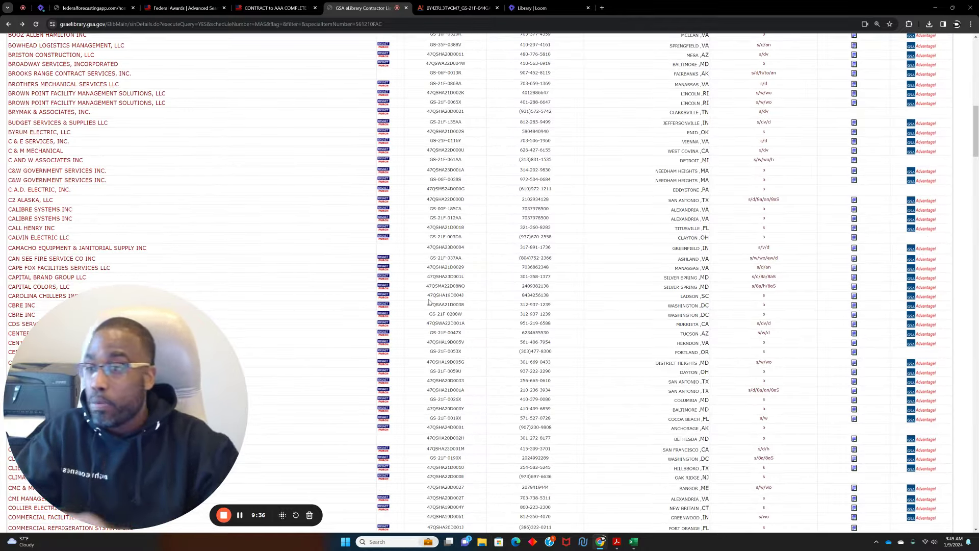
scroll(216, 189, "down", 1)
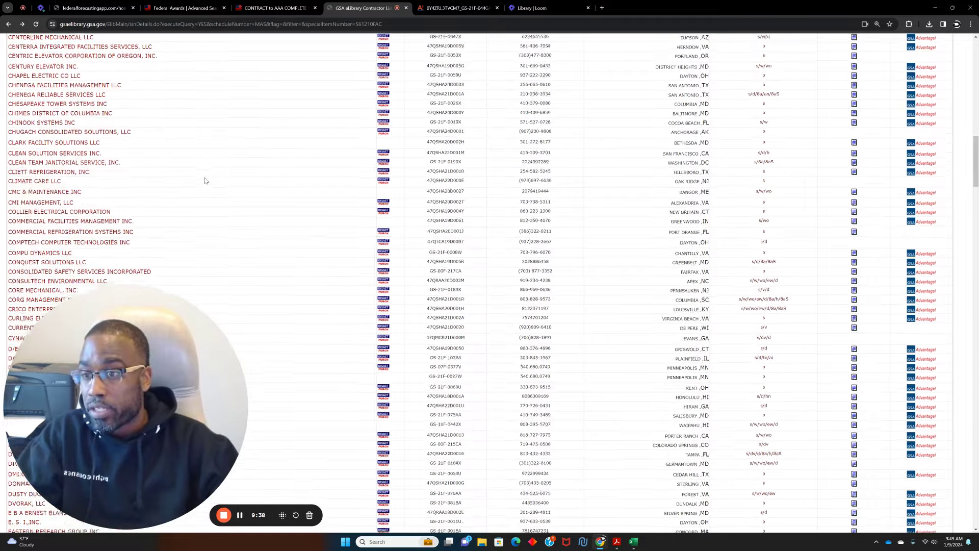
scroll(214, 185, "up", 15)
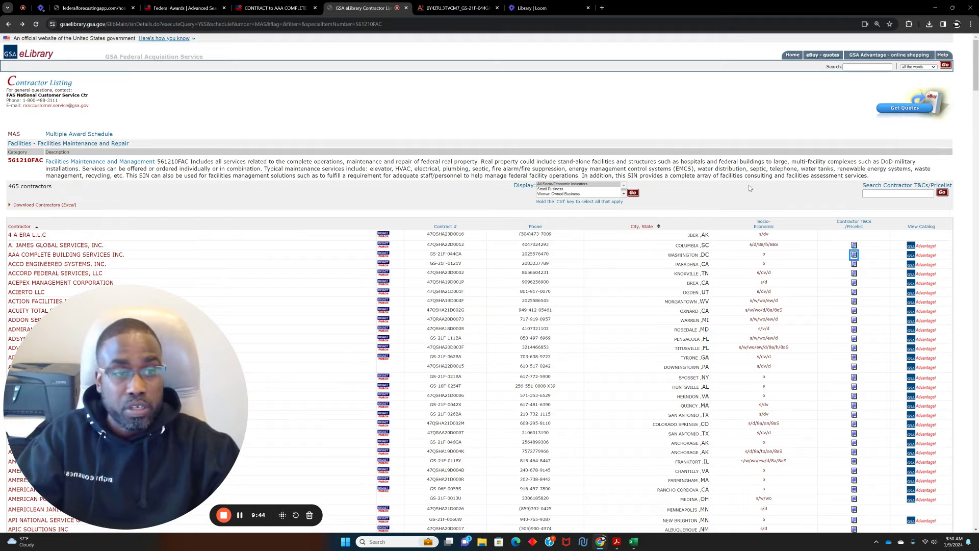
Go to the eLibrary home page and search for "toothbrush" using all the words
left_click(41, 57)
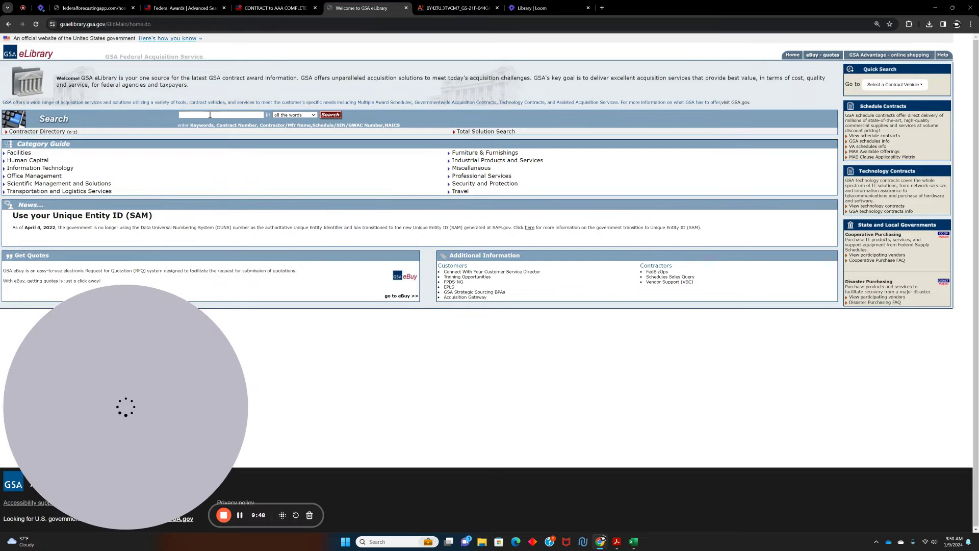
left_click(214, 114)
type("t")
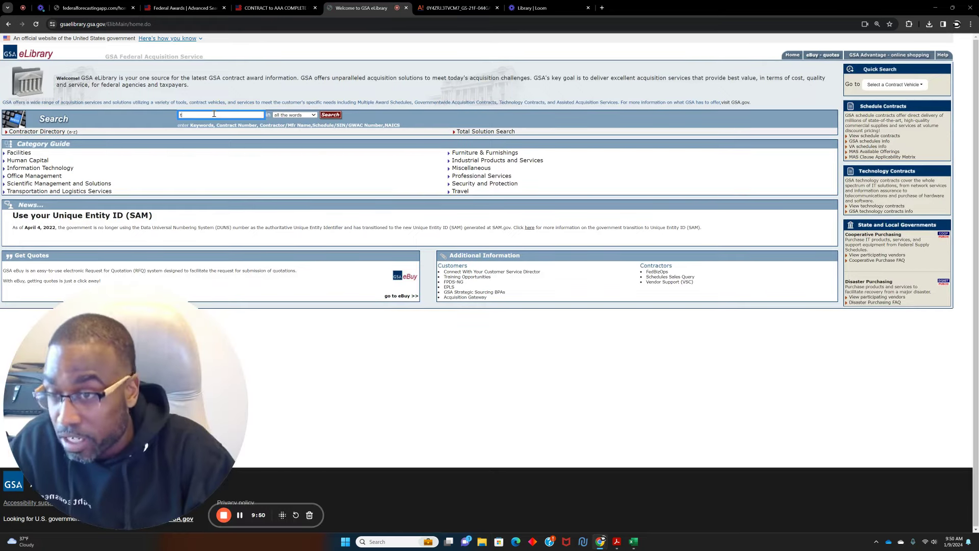
type("oothb")
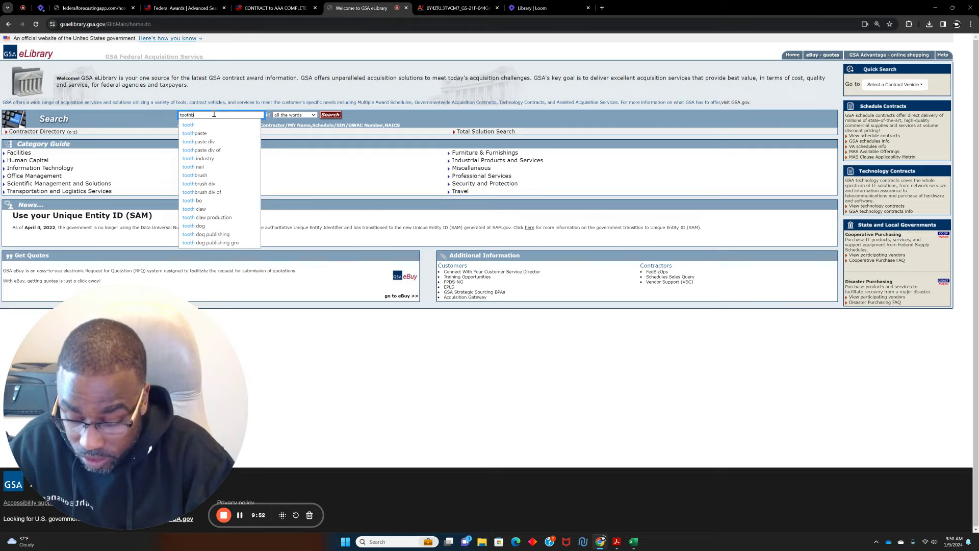
type("rush")
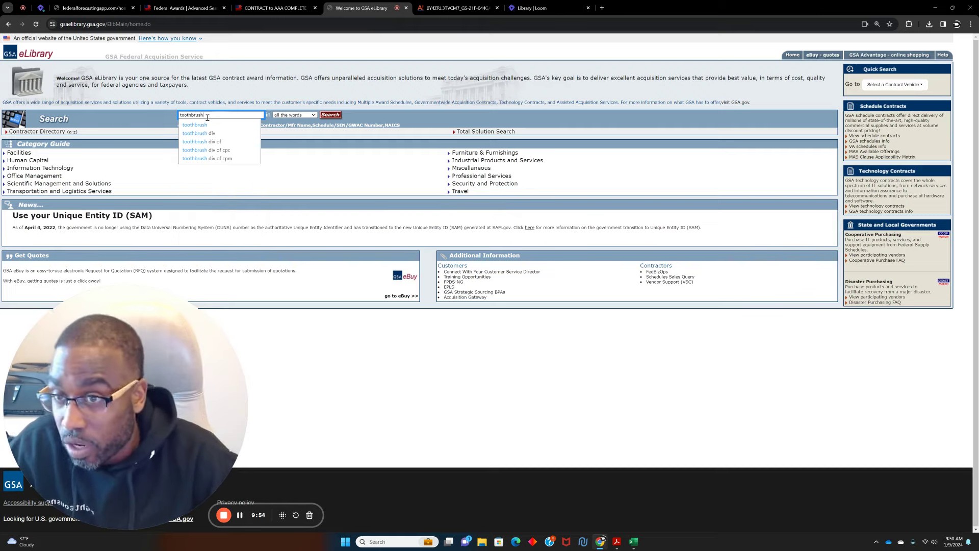
left_click(205, 125)
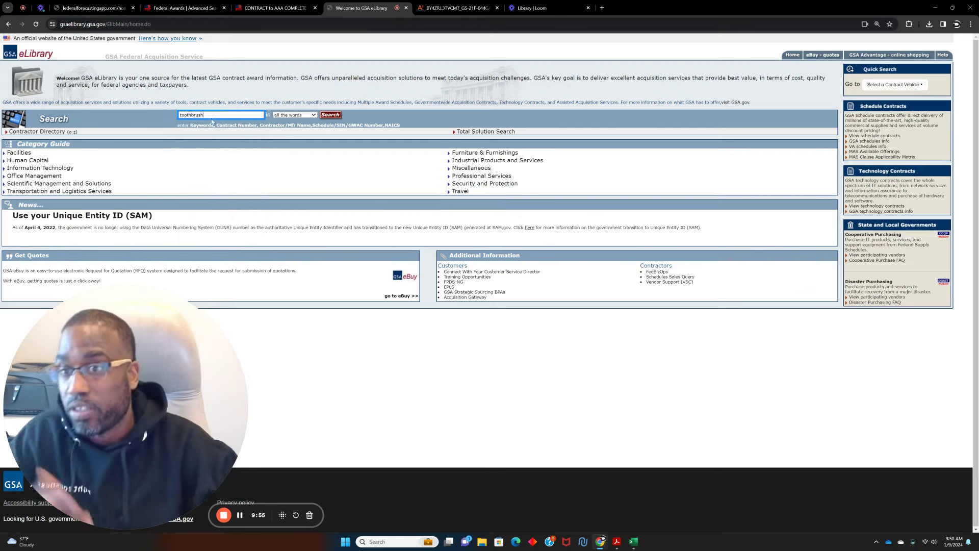
left_click(329, 116)
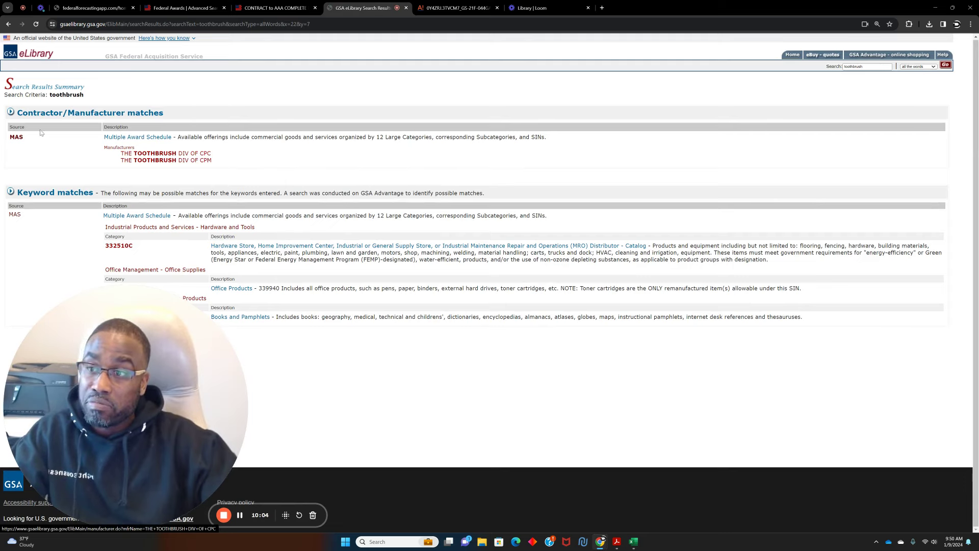
Open the contractor listing for category 332510C and highlight its Hardware and Tools subcategory name
left_click(119, 246)
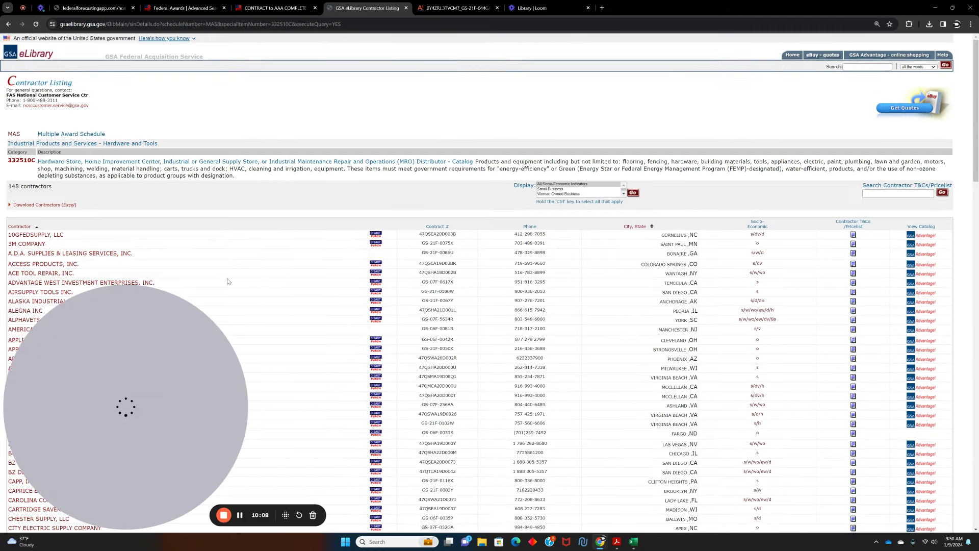
scroll(596, 320, "down", 2)
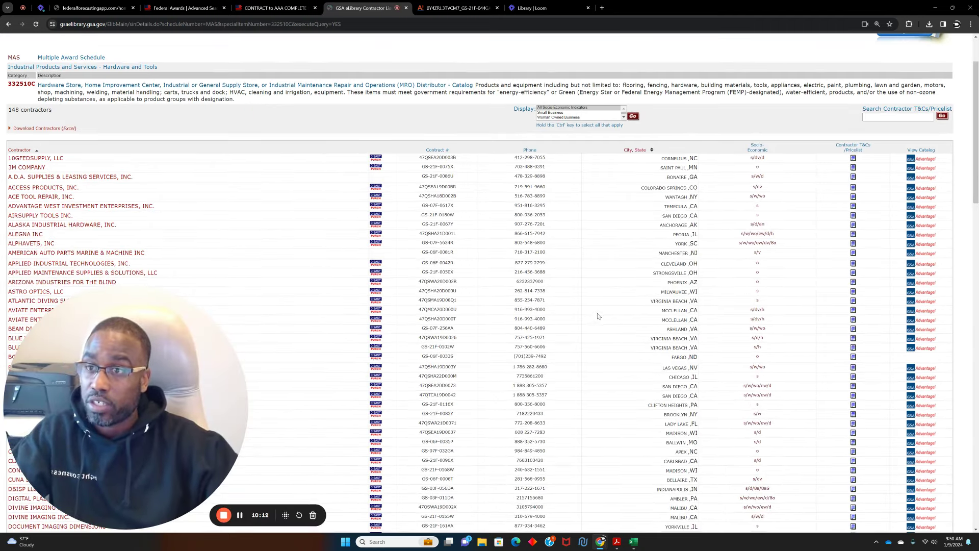
left_click_drag(165, 69, 104, 69)
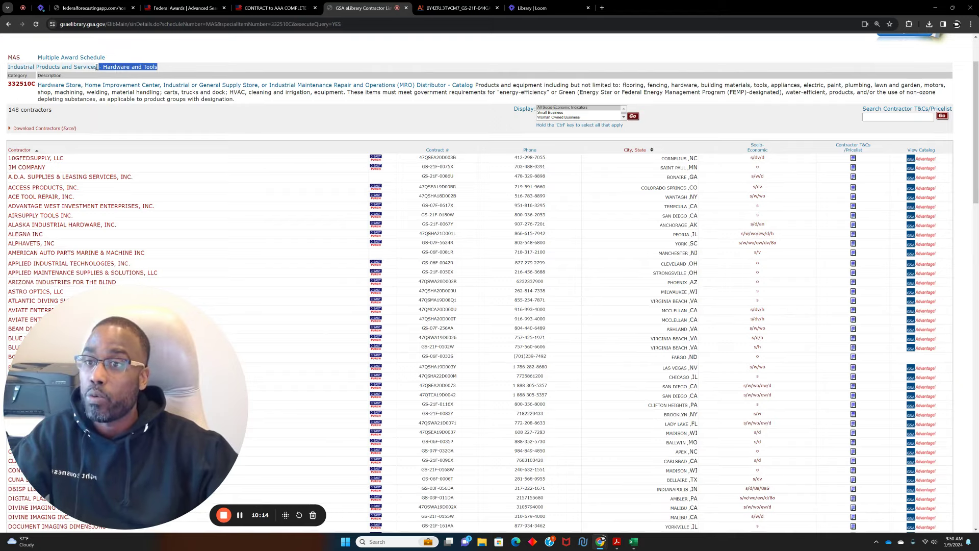
Return to the toothbrush results, open the manufacturer THE TOOTHBRUSH DIV OF CPC and view its available items on GSA Advantage
left_click(8, 24)
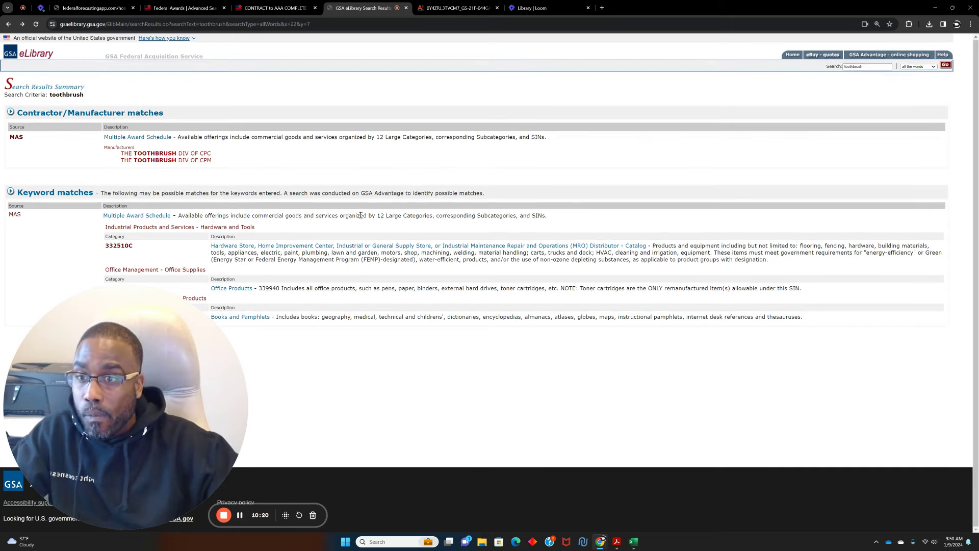
left_click(170, 154)
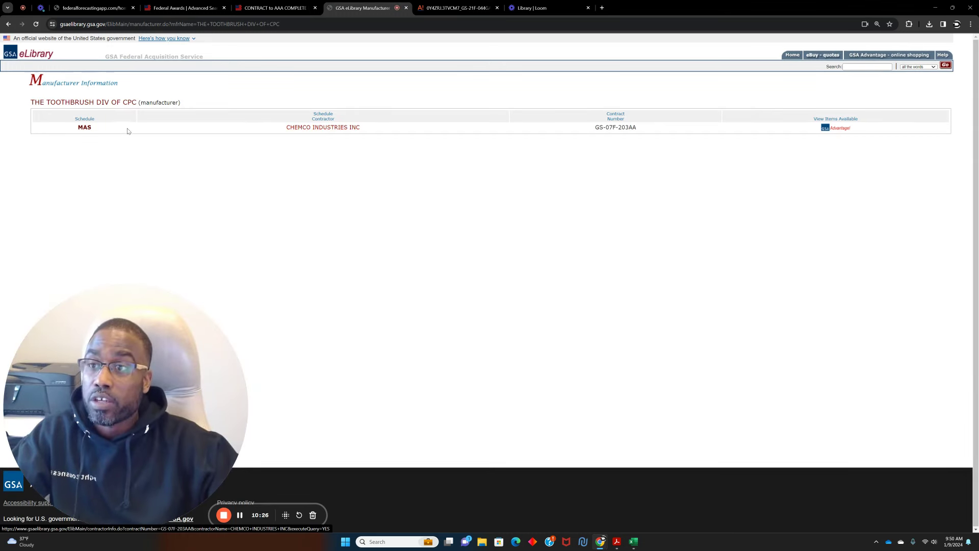
left_click(837, 130)
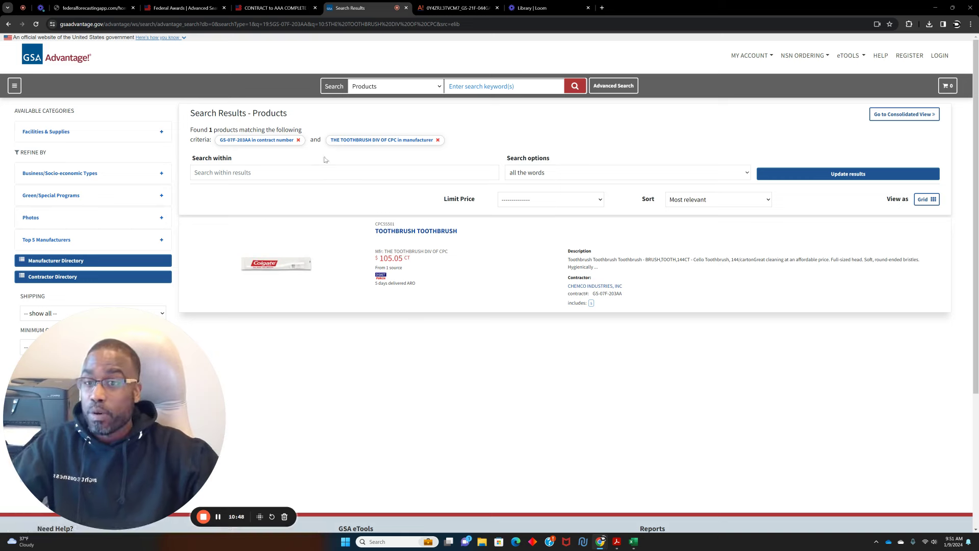
Leave the GSA Advantage toothbrush results and go back to the GSA eLibrary home page
left_click(8, 24)
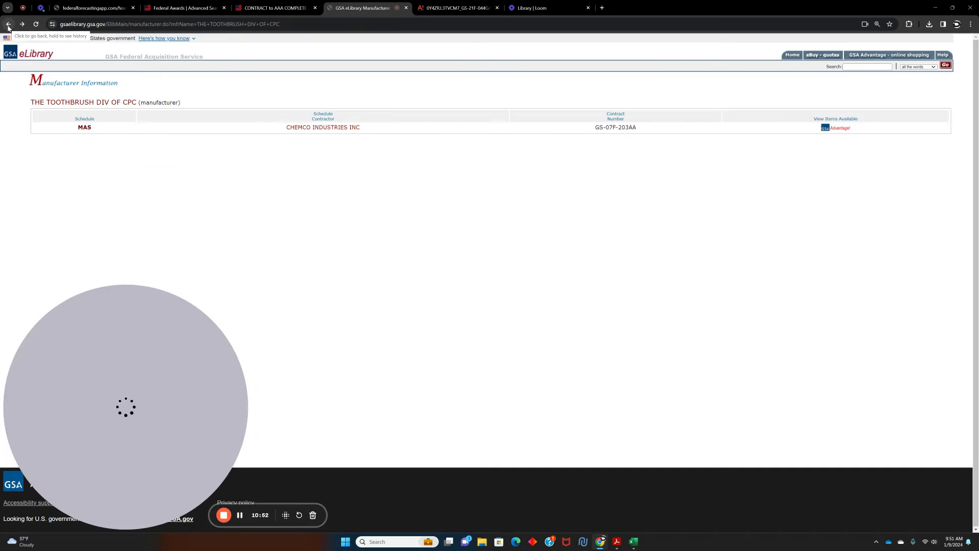
left_click(8, 25)
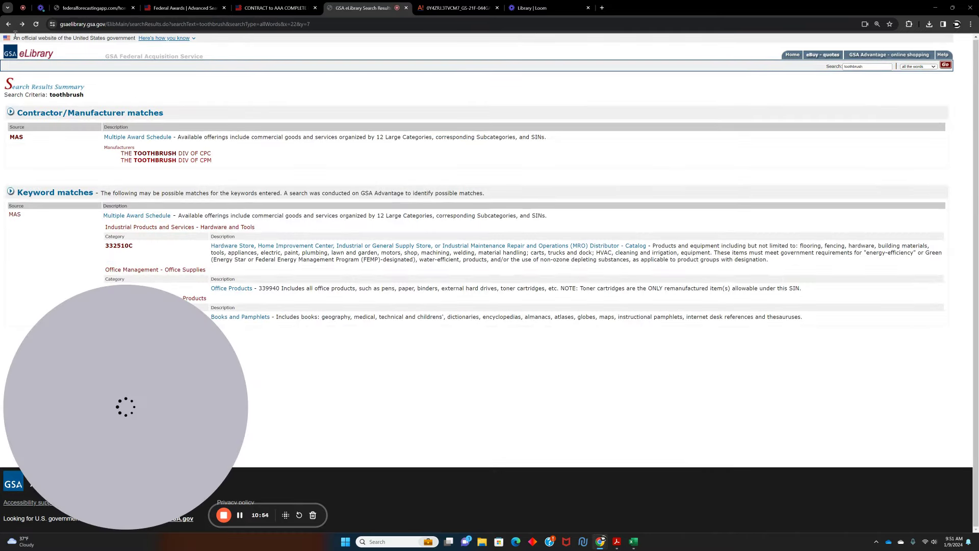
left_click(8, 24)
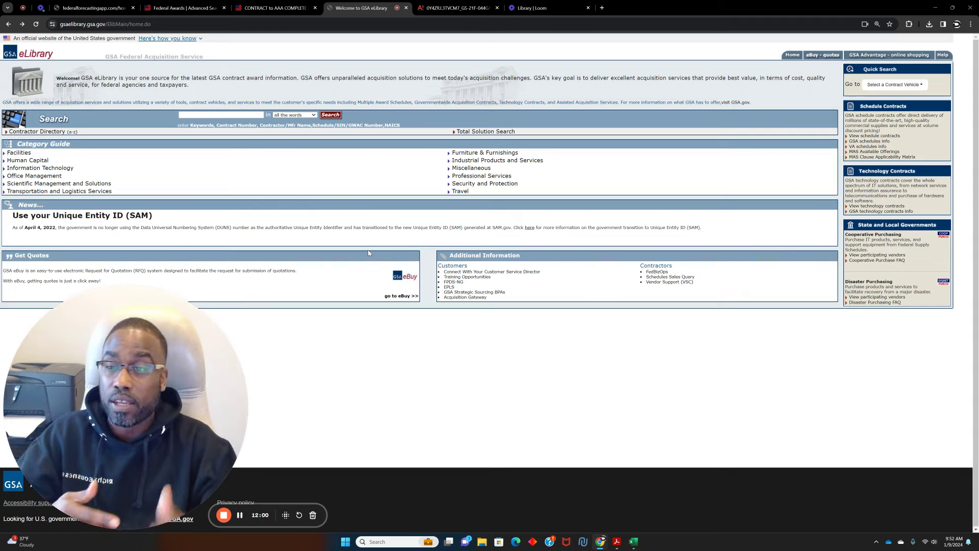
Switch to the Federal Forecasting app, open its FPDS.gov entry and follow the link to the Federal Procurement Data System
left_click(105, 8)
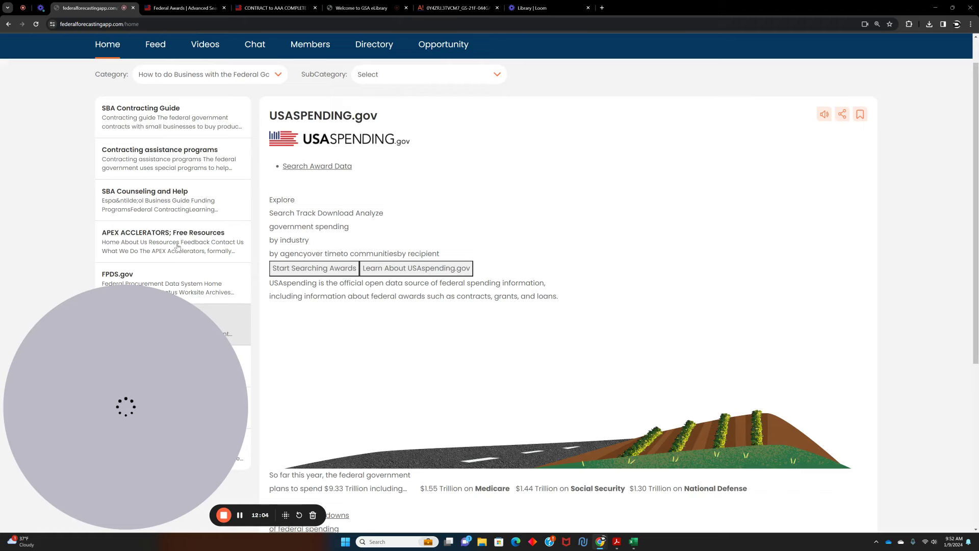
left_click(161, 284)
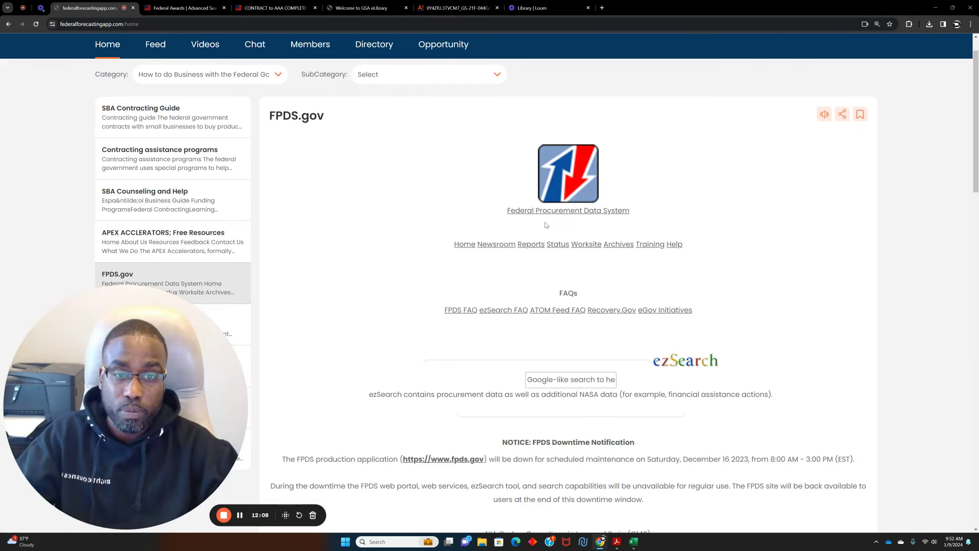
left_click(559, 211)
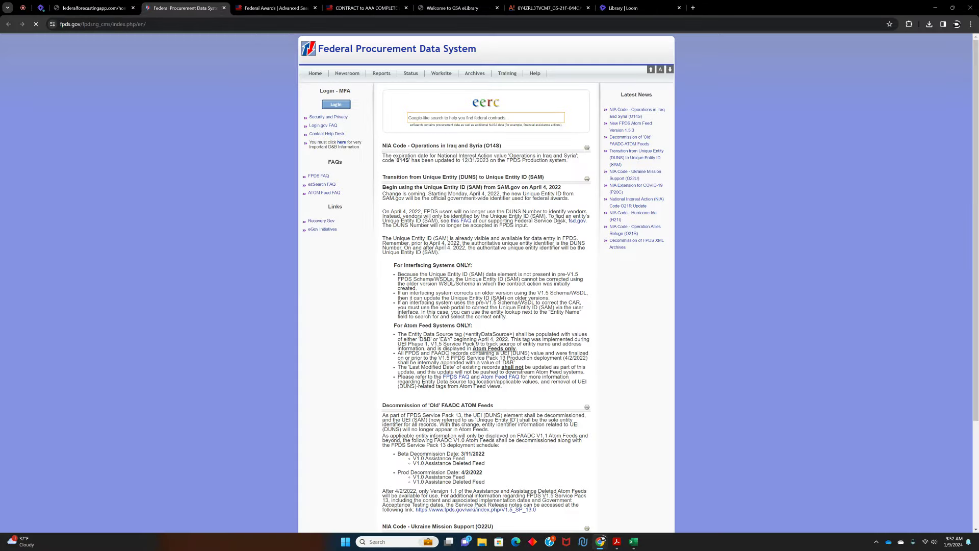
left_click(433, 117)
right_click(434, 118)
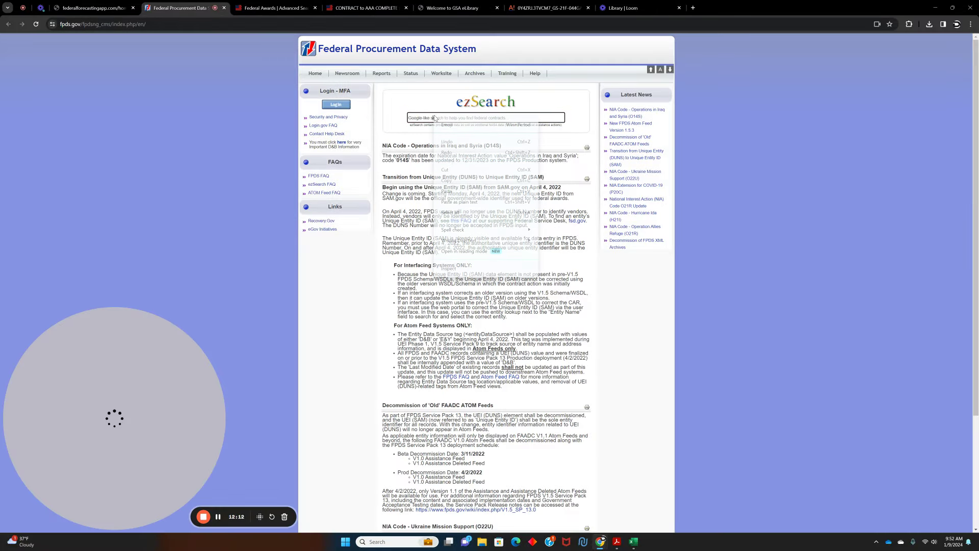
left_click(450, 190)
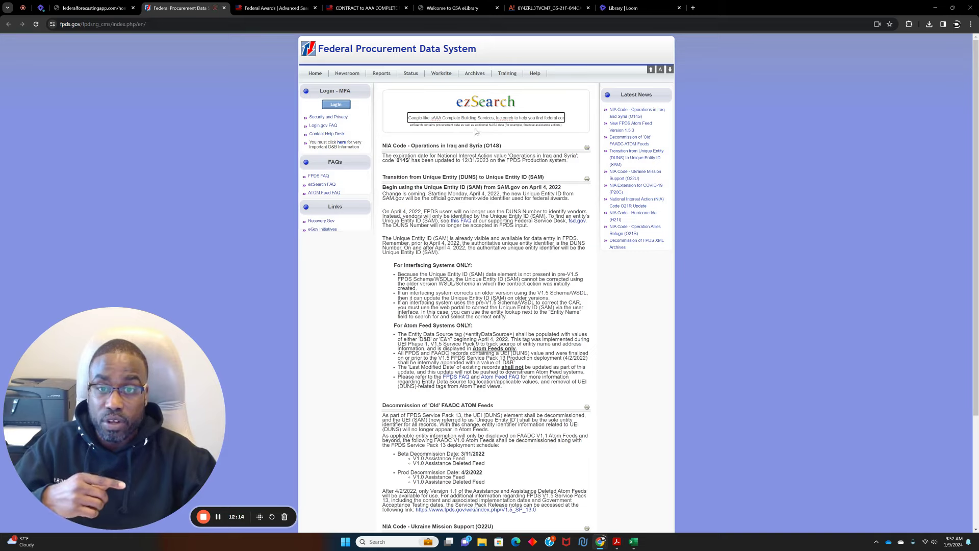
triple_click(521, 118)
key("BackSpace")
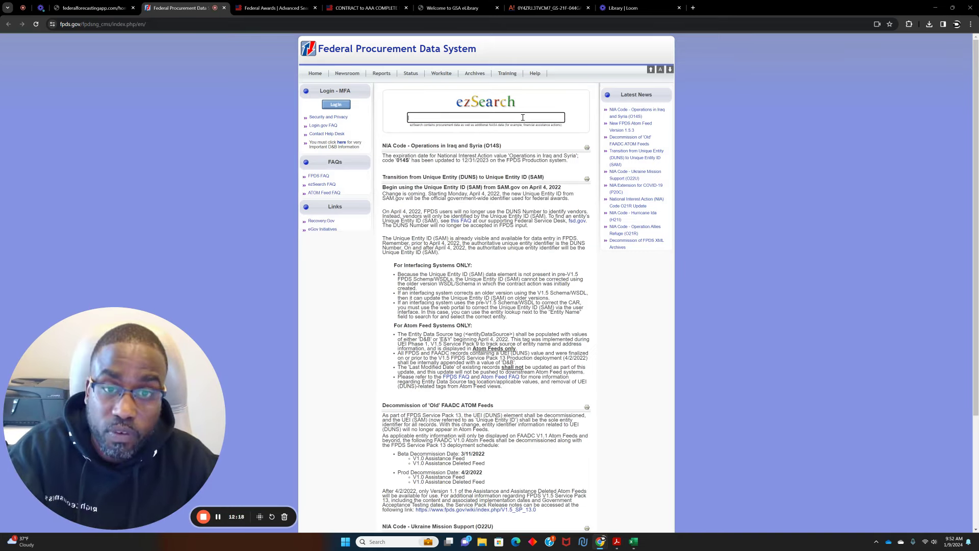
Search ezSearch for the copied contractor name without its suffix, "AAA Complete Building Services"
left_click(481, 118)
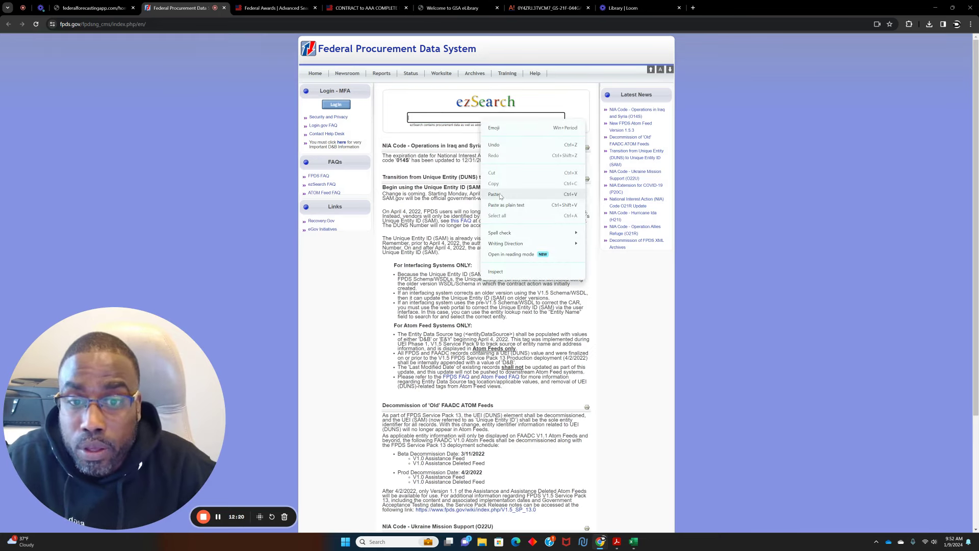
left_click(498, 196)
key("BackSpace")
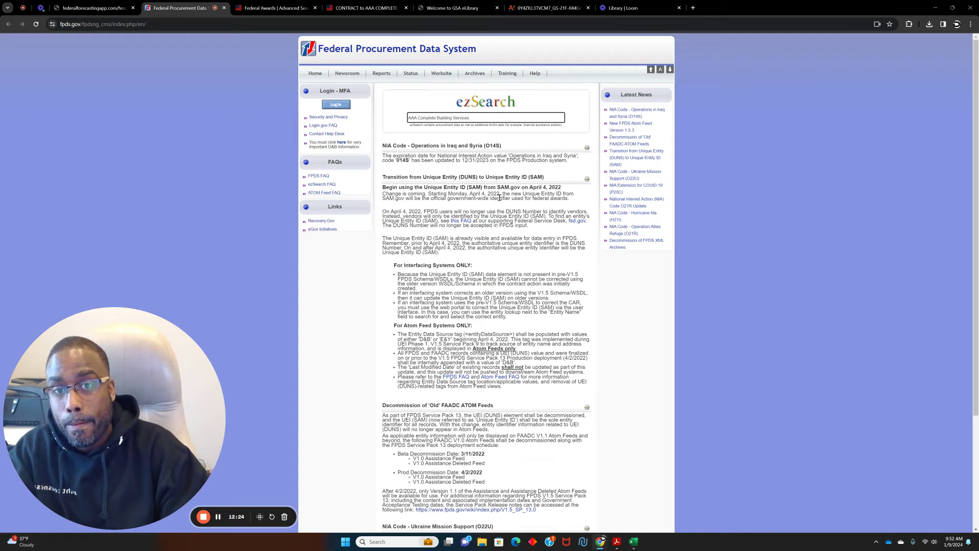
key("Return")
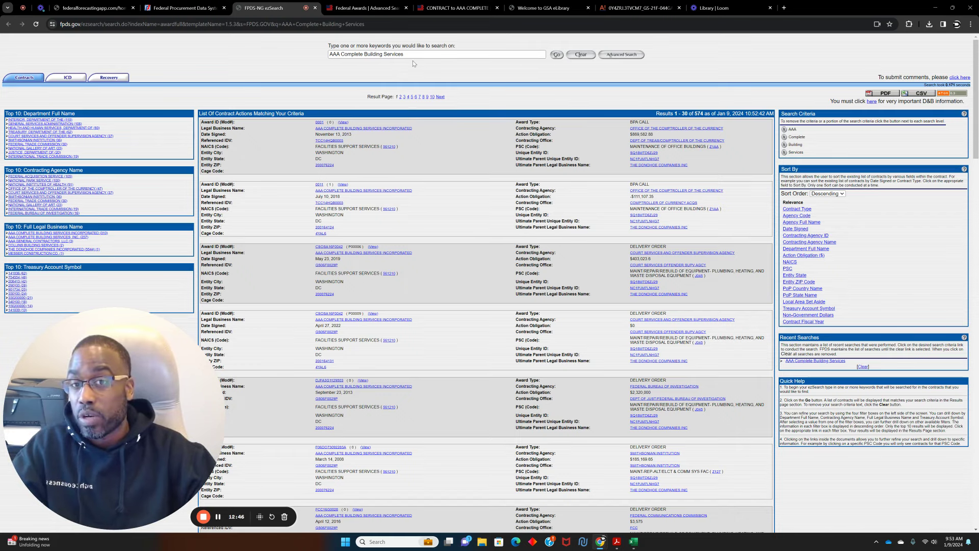
Replace the contractor name with NAICS code 236220 and run the search
left_click_drag(406, 54, 320, 55)
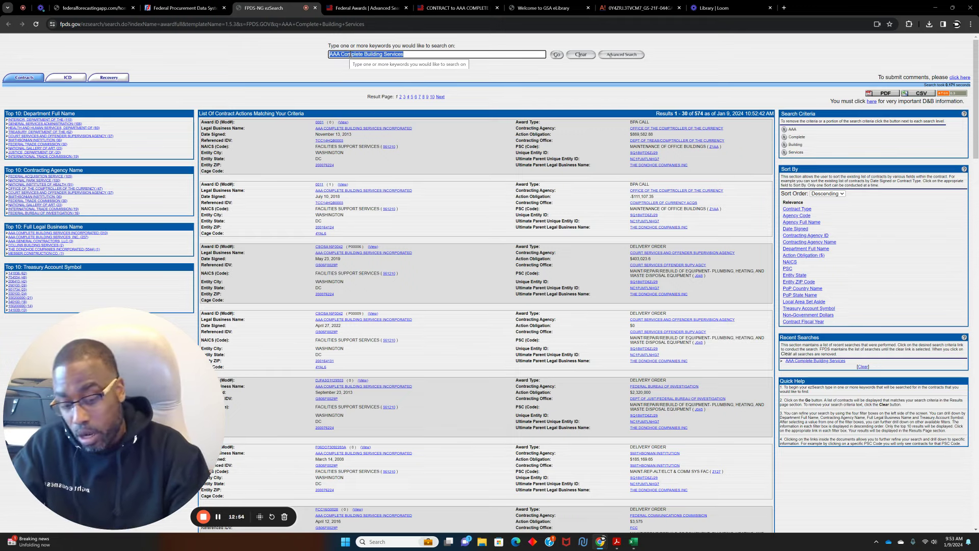
key("BackSpace")
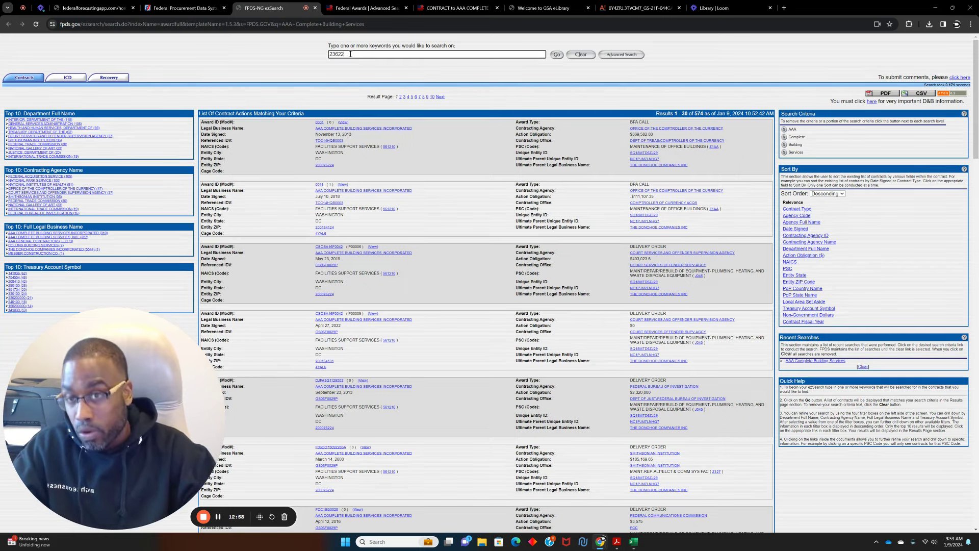
type("236220")
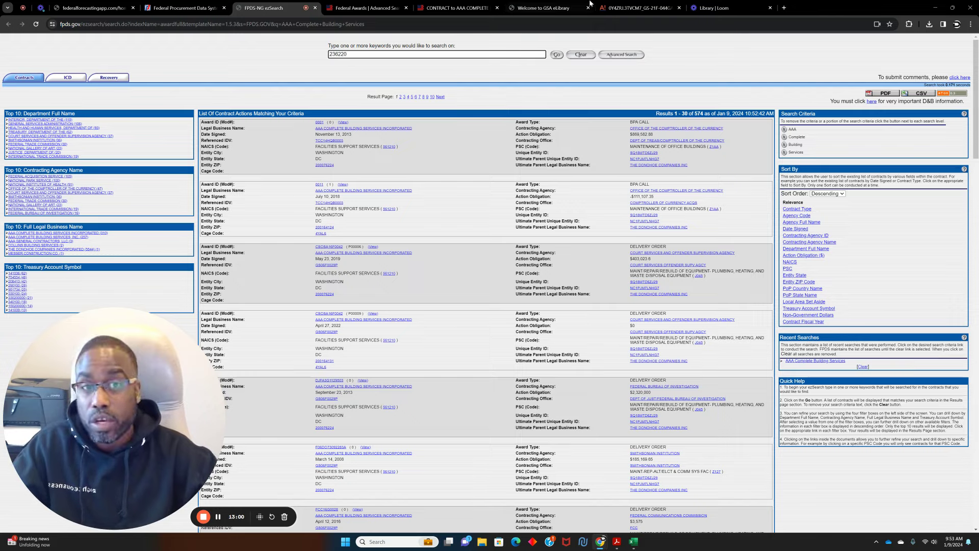
left_click(561, 57)
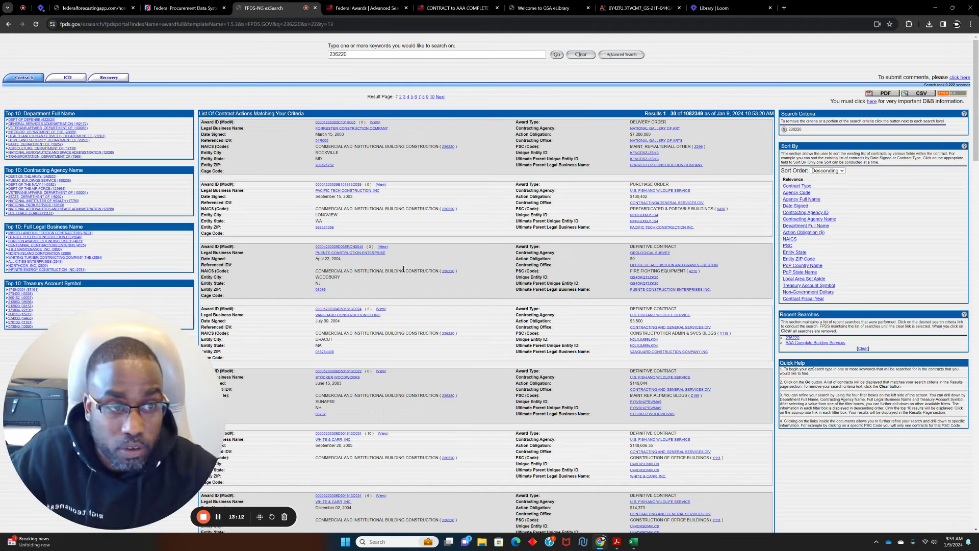
Show the advanced search options and look over the sort criteria and contract actions for 236220
left_click(621, 55)
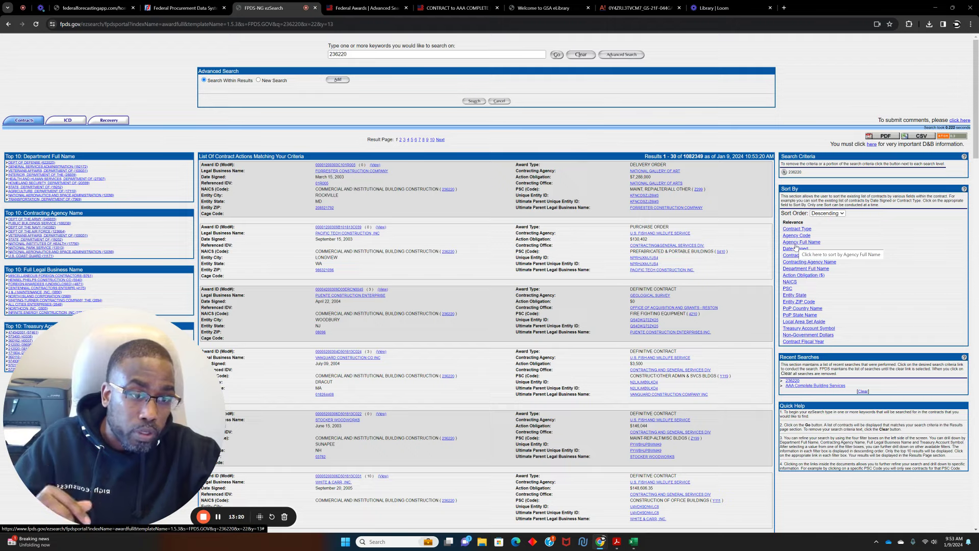
scroll(802, 279, "down", 1)
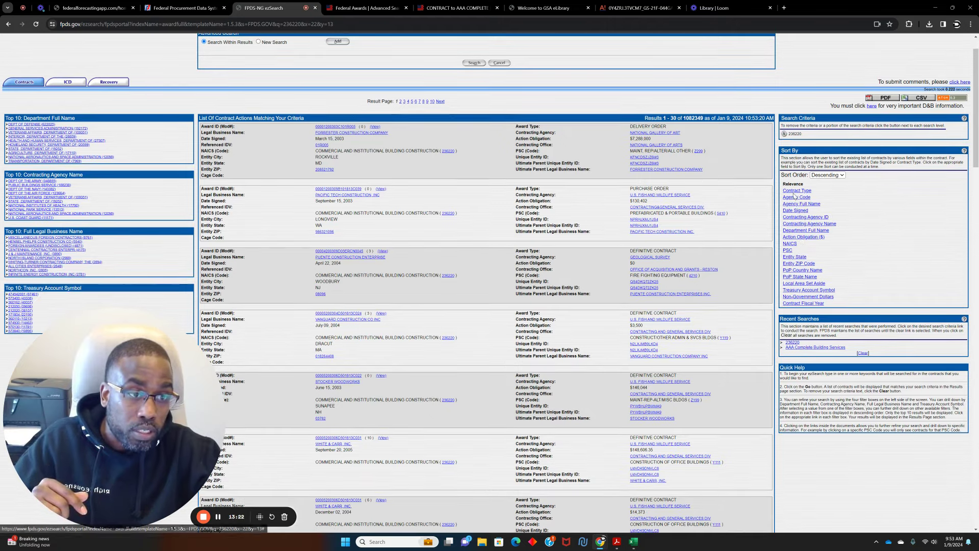
scroll(795, 190, "down", 1)
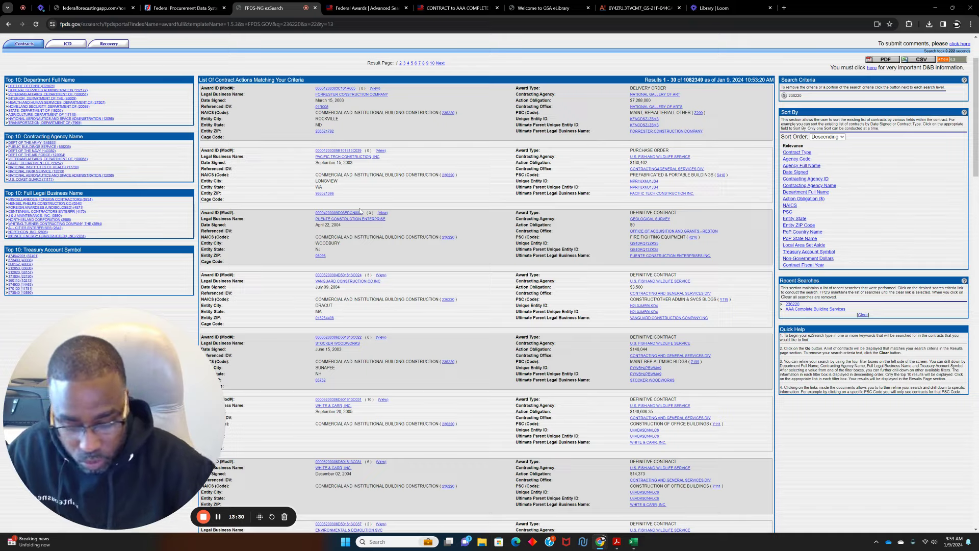
key("ctrl+plus")
key("ctrl+plus")
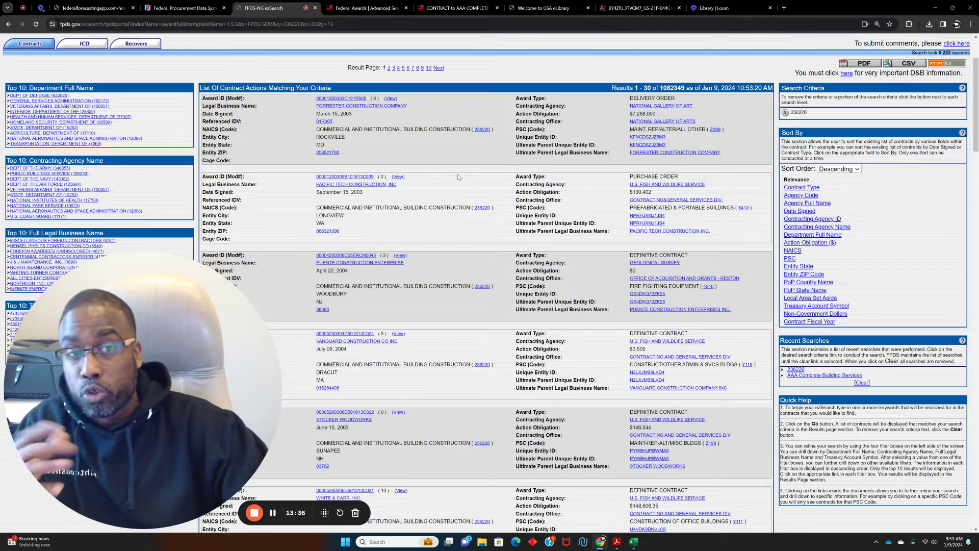
scroll(458, 175, "down", 1)
scroll(459, 176, "up", 1)
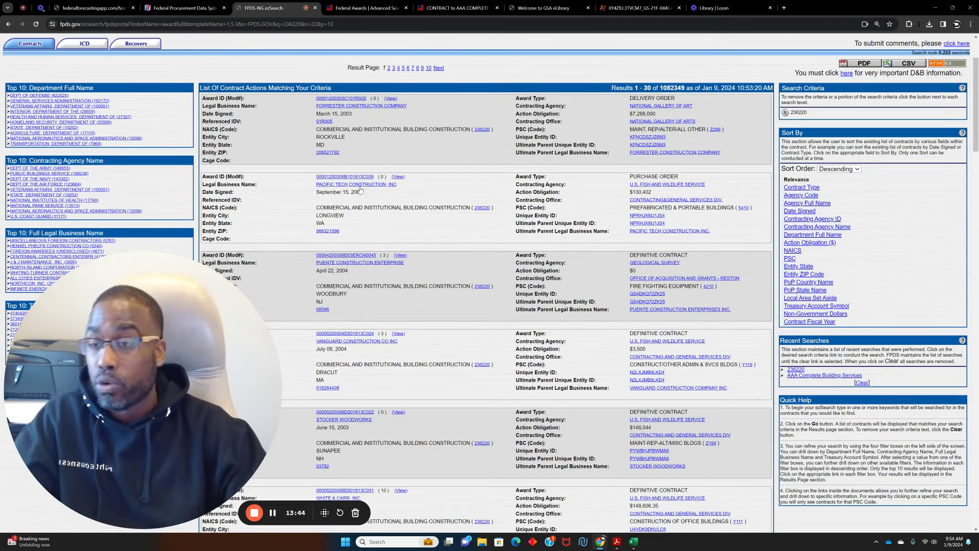
Narrow the 236220 results to the Department of Defense and to the contracting agency Dept of the Navy
left_click(76, 95)
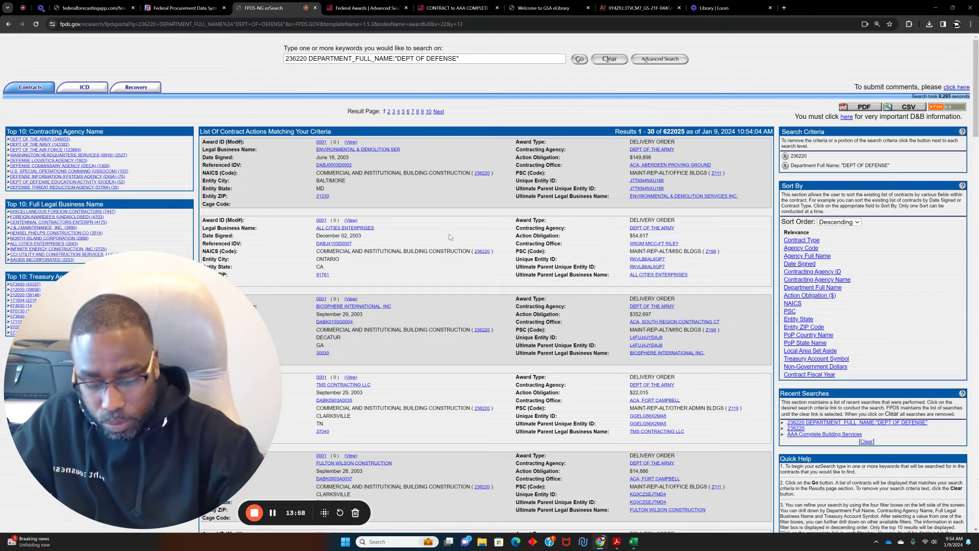
key("ctrl+plus")
key("ctrl+plus")
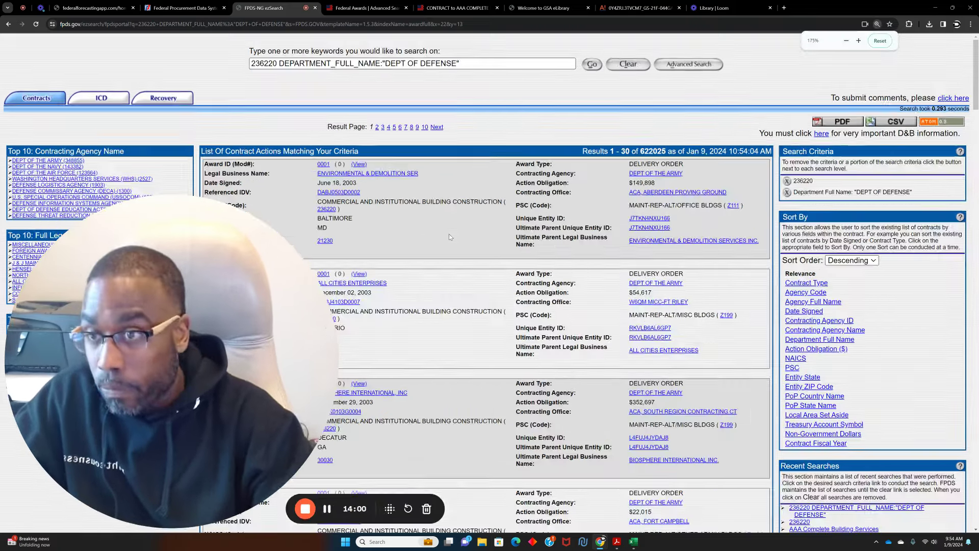
left_click_drag(255, 331, 829, 332)
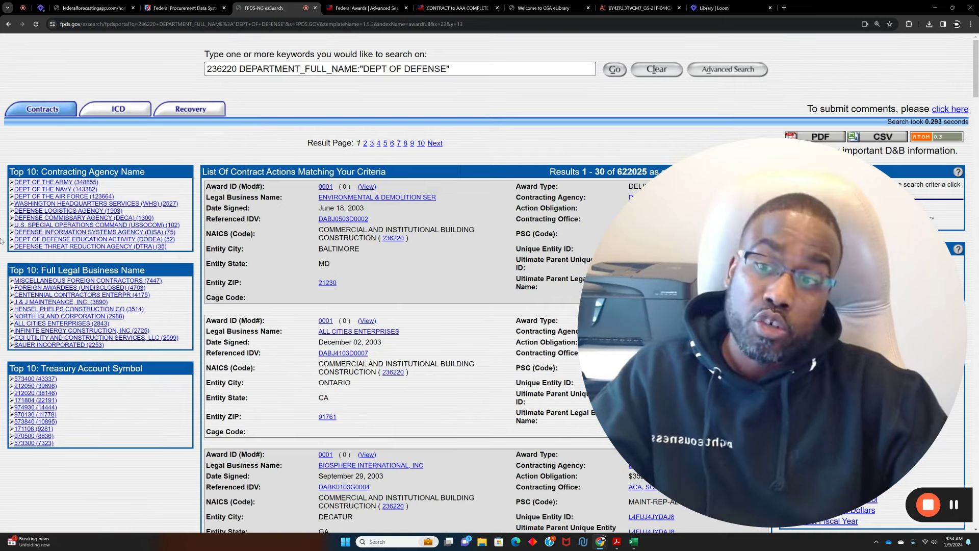
left_click(36, 190)
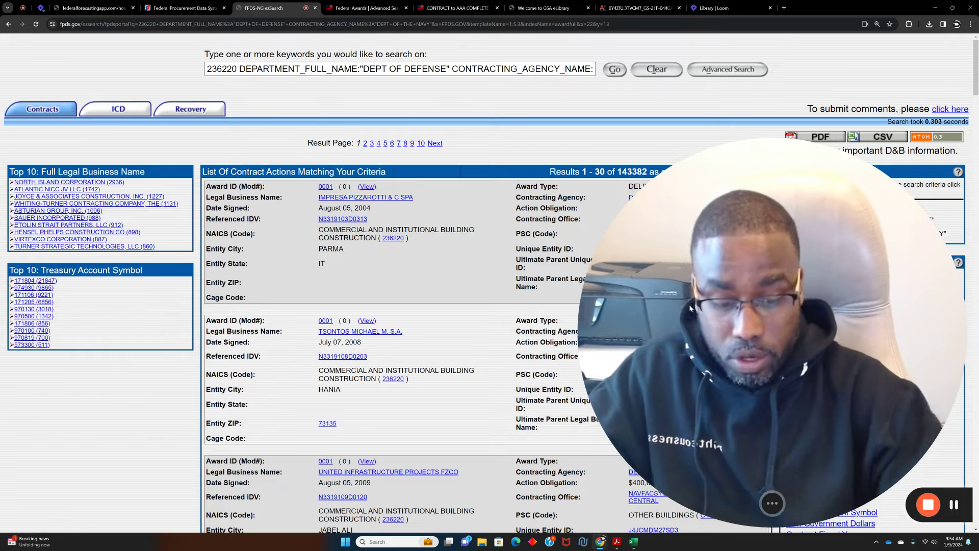
Filter the Navy results by the legal business name of the contractor located in Hania
key("ctrl+minus")
key("ctrl+minus")
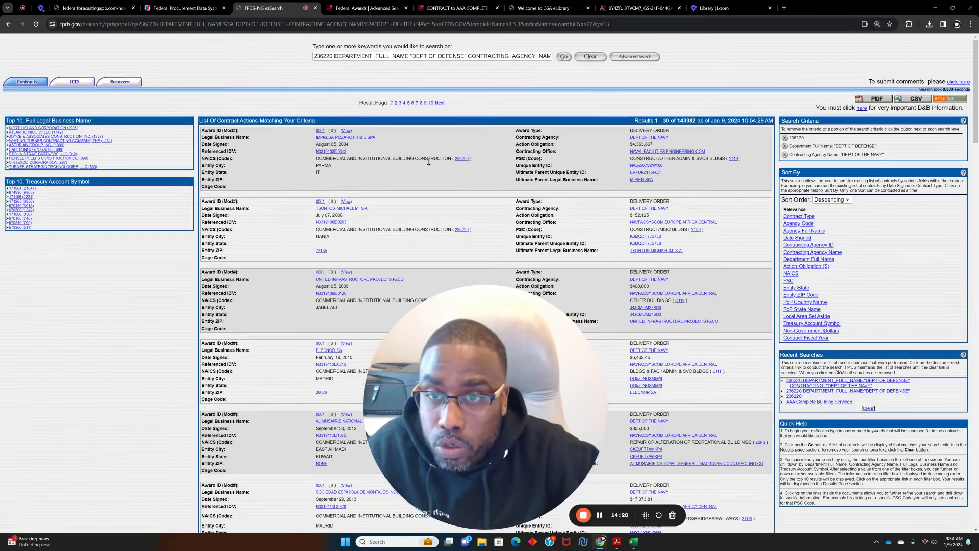
scroll(515, 181, "down", 2)
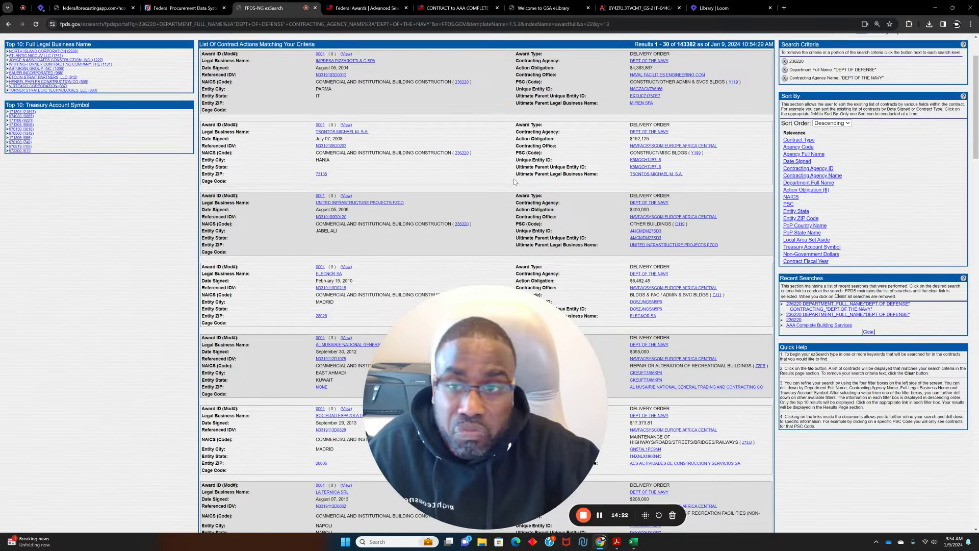
key("F5")
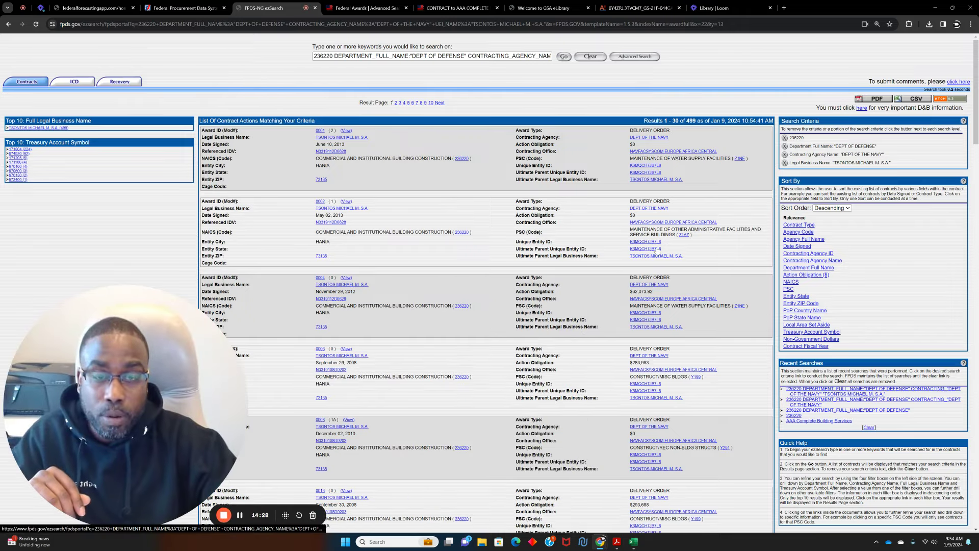
Highlight the result page numbers, look through the contractor's Navy contract actions and return to the FPDS home page
scroll(657, 252, "down", 1)
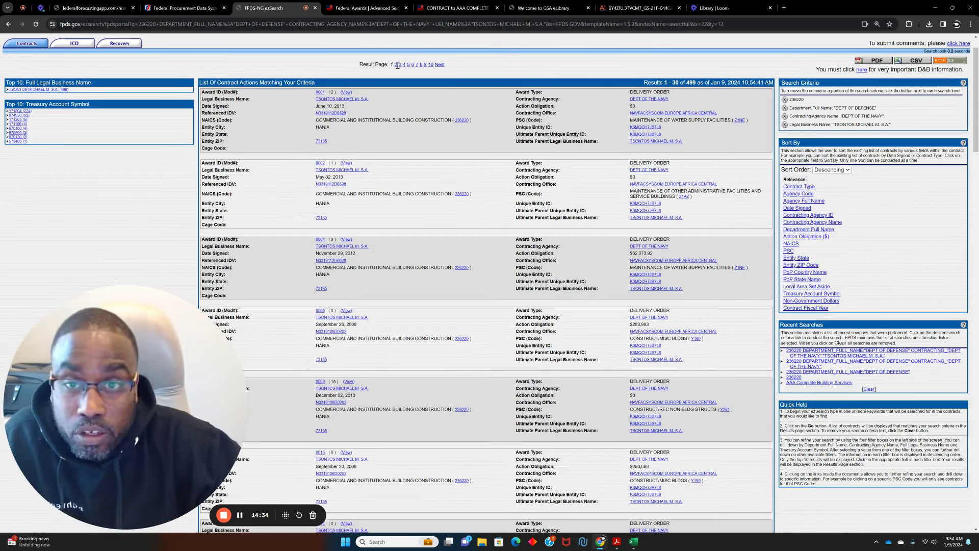
left_click_drag(457, 67, 383, 67)
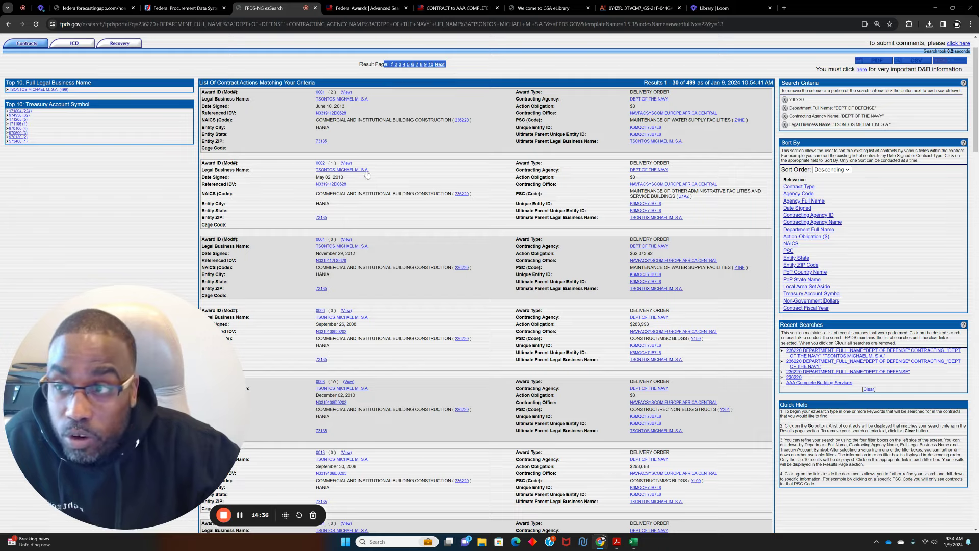
scroll(617, 249, "down", 4)
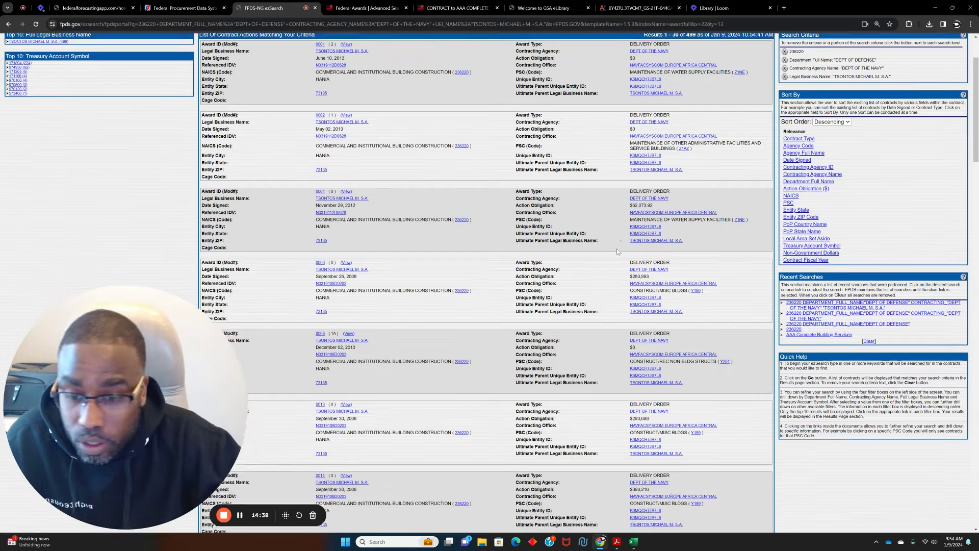
scroll(617, 255, "down", 1)
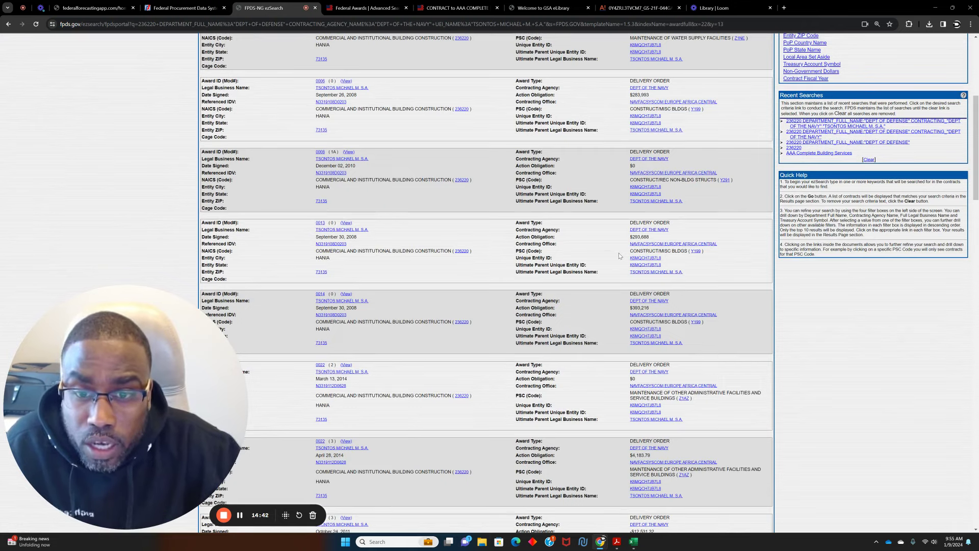
scroll(619, 283, "down", 4)
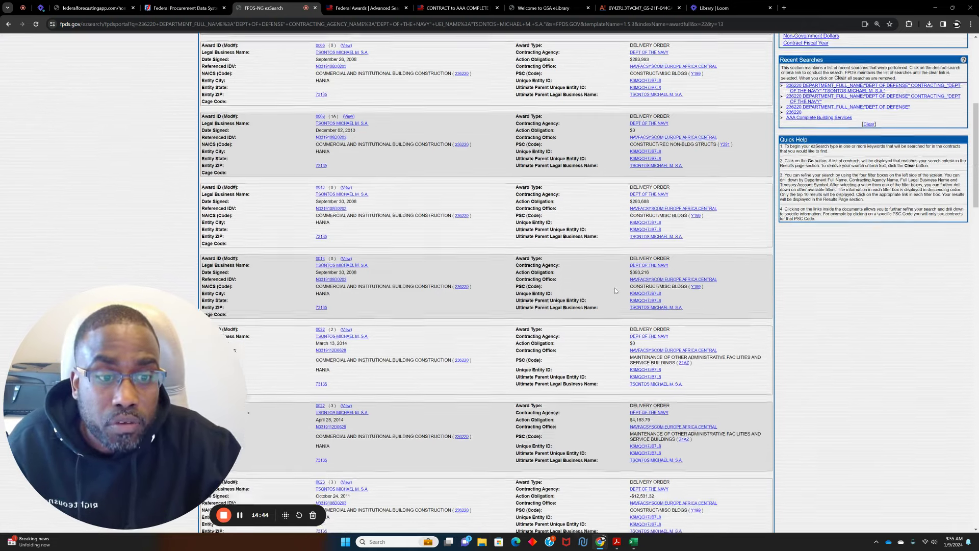
scroll(614, 291, "up", 10)
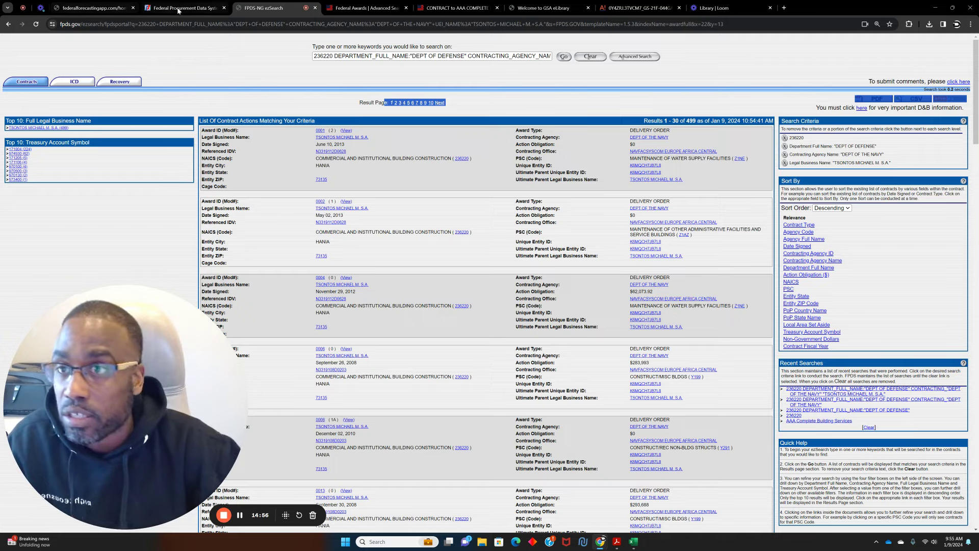
left_click(201, 9)
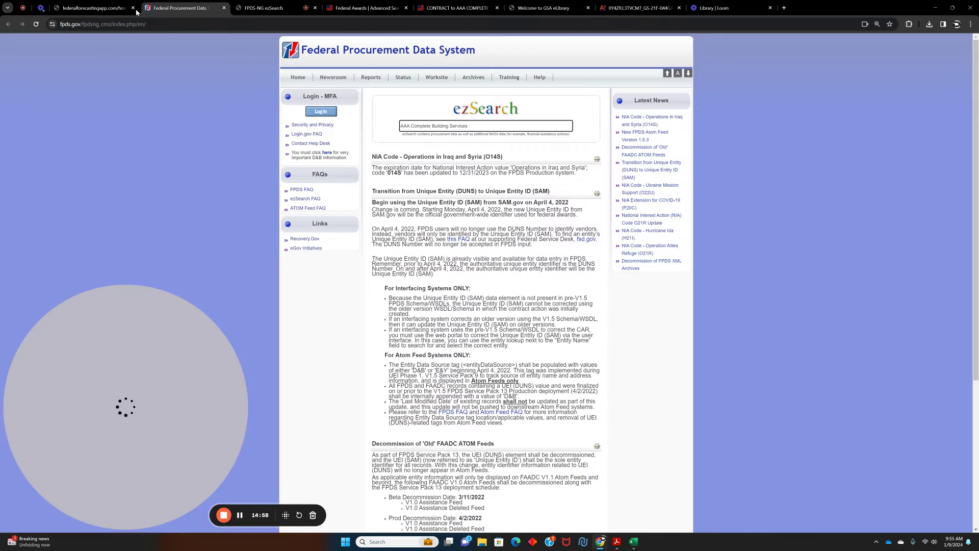
Switch to federalforecastingapp.com and open its SAM.gov guide entry
left_click(85, 9)
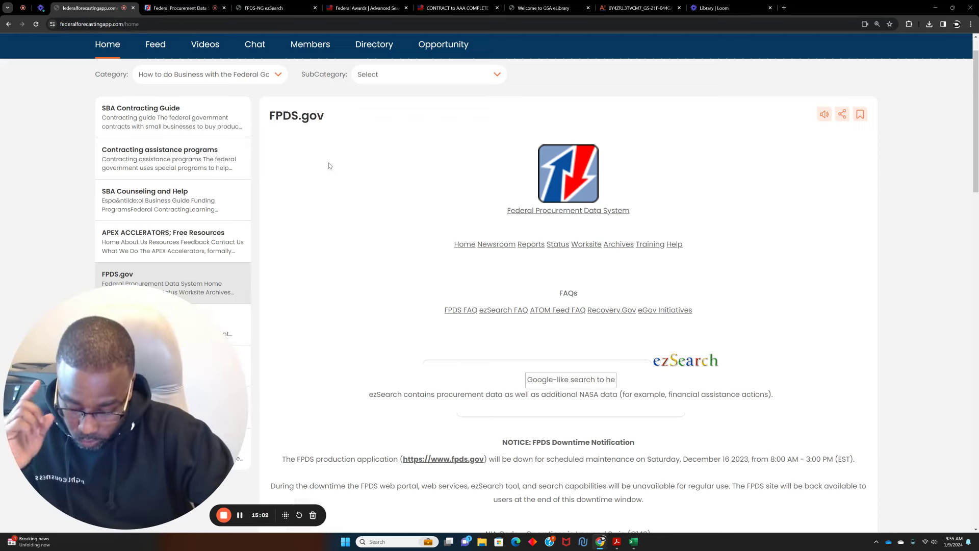
scroll(197, 166, "down", 3)
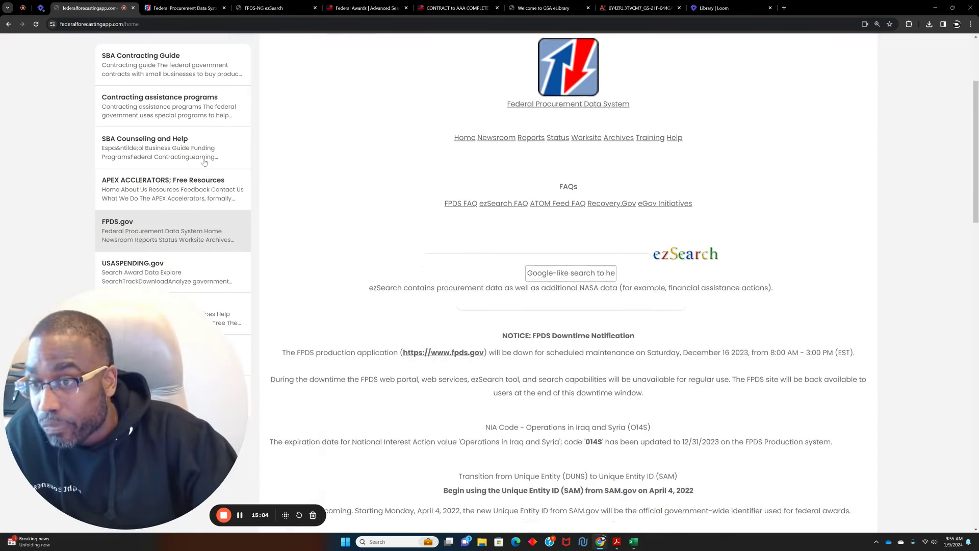
left_click_drag(144, 327, 636, 326)
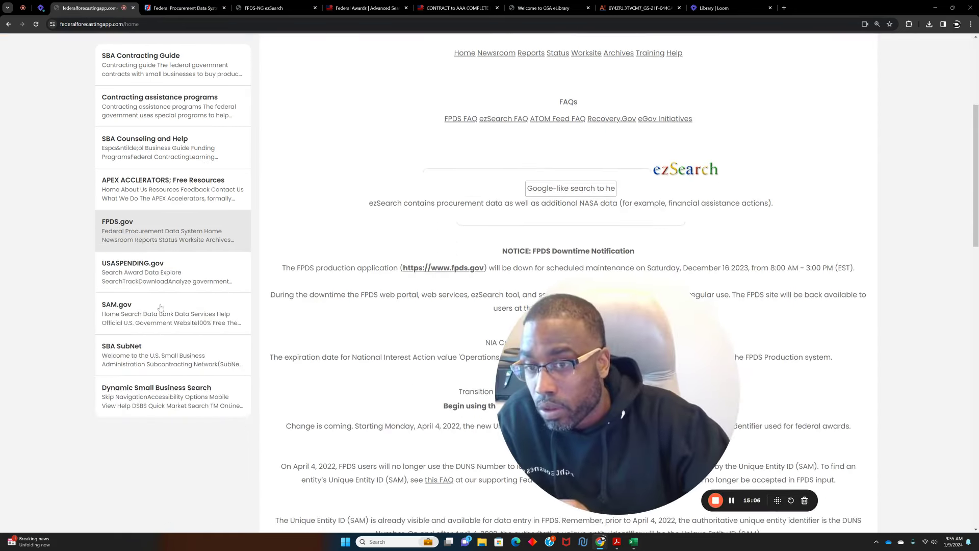
left_click(118, 309)
left_click_drag(646, 391, 163, 406)
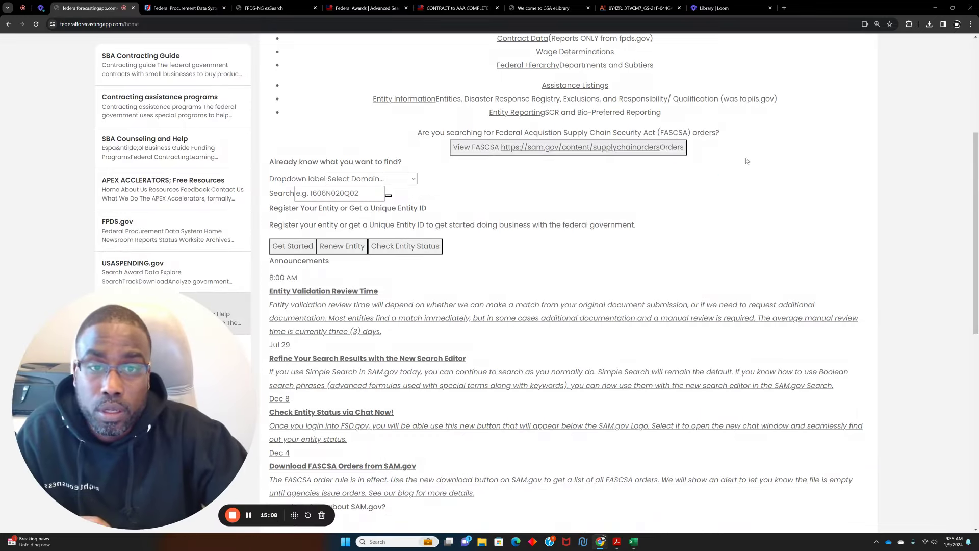
scroll(544, 276, "up", 3)
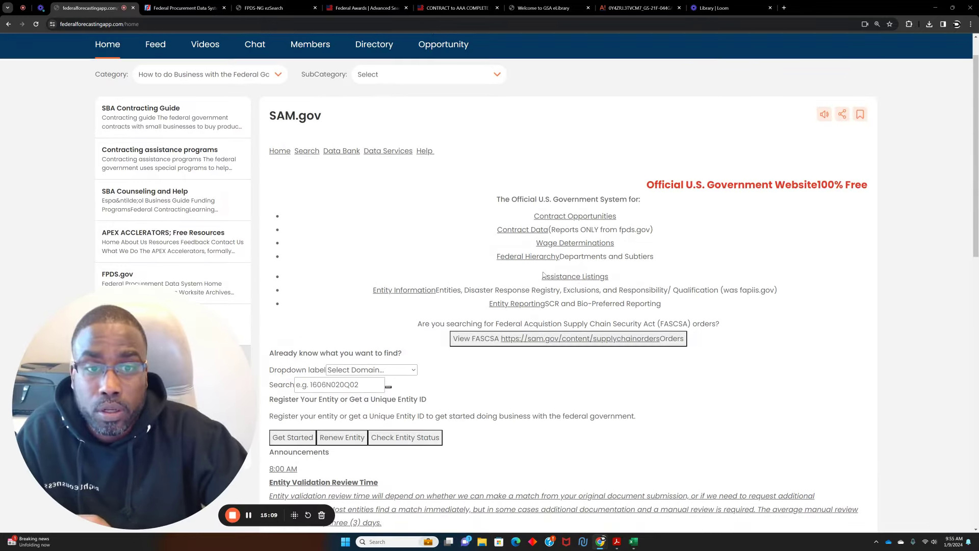
Follow the guide's Contract Opportunities link to SAM.gov, open the advanced search and look over its filters
left_click(575, 217)
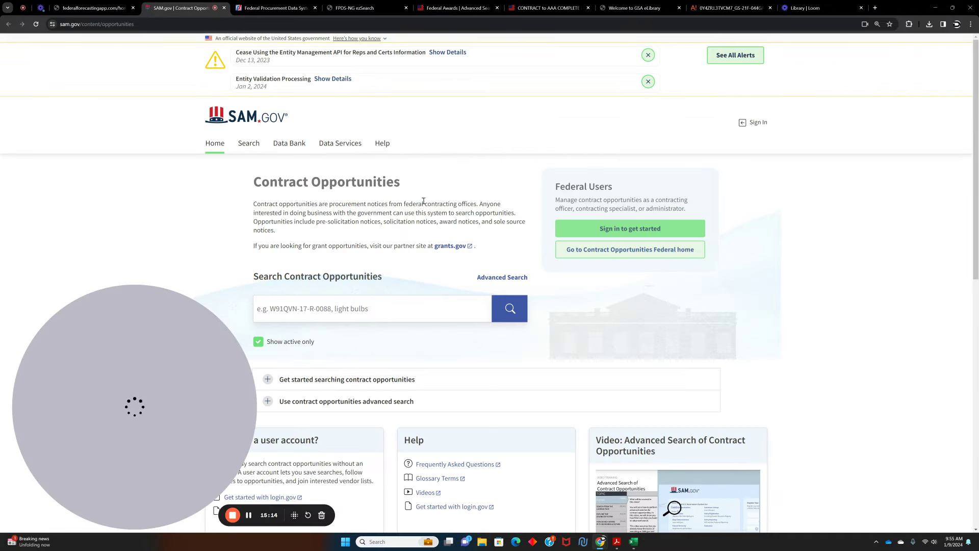
scroll(429, 201, "down", 2)
left_click(503, 162)
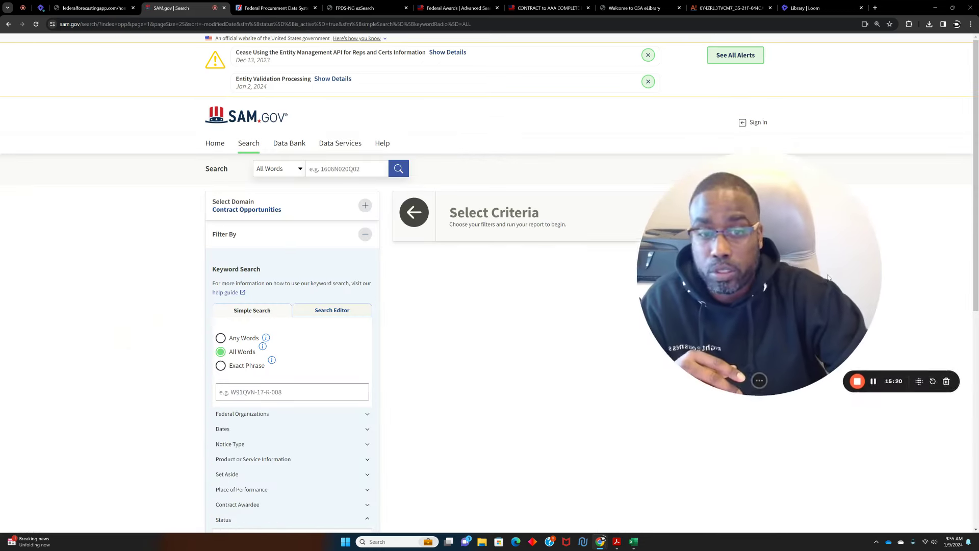
scroll(428, 291, "down", 2)
scroll(433, 291, "down", 4)
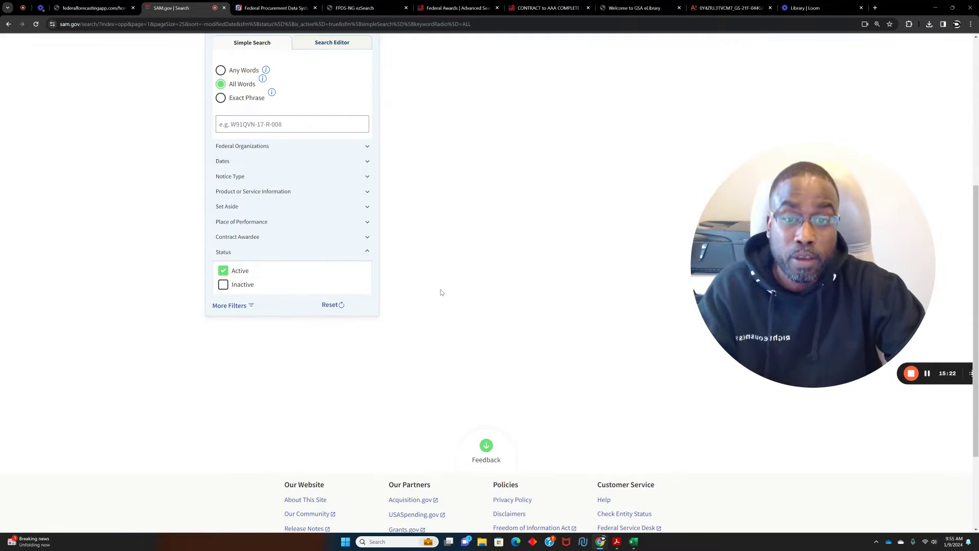
scroll(439, 293, "up", 3)
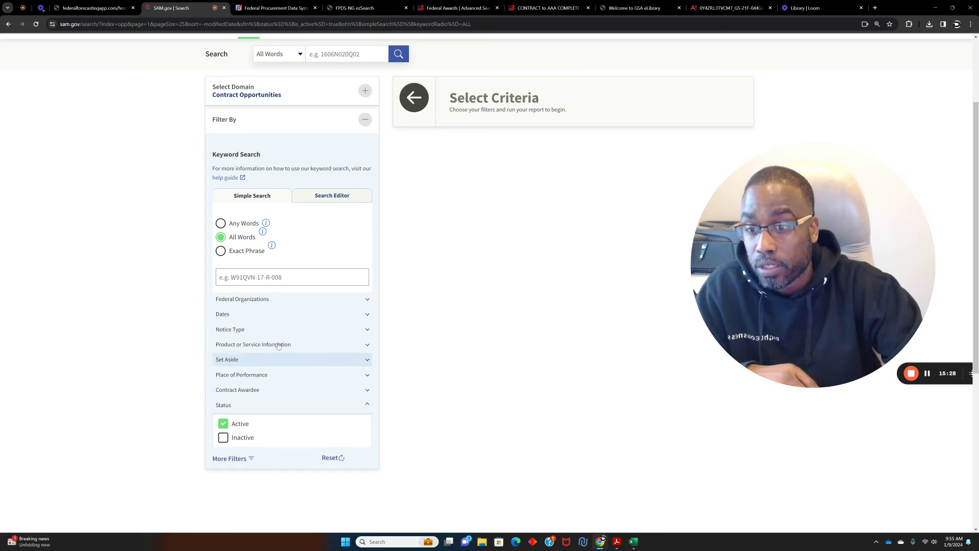
Include inactive contract opportunities and limit the notice type to Award Notice
left_click(224, 439)
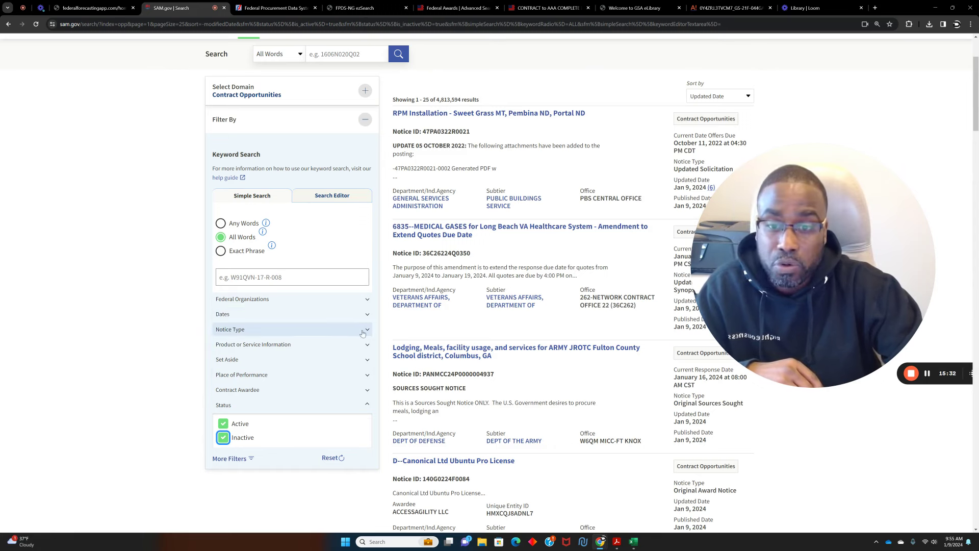
left_click(365, 331)
left_click(356, 353)
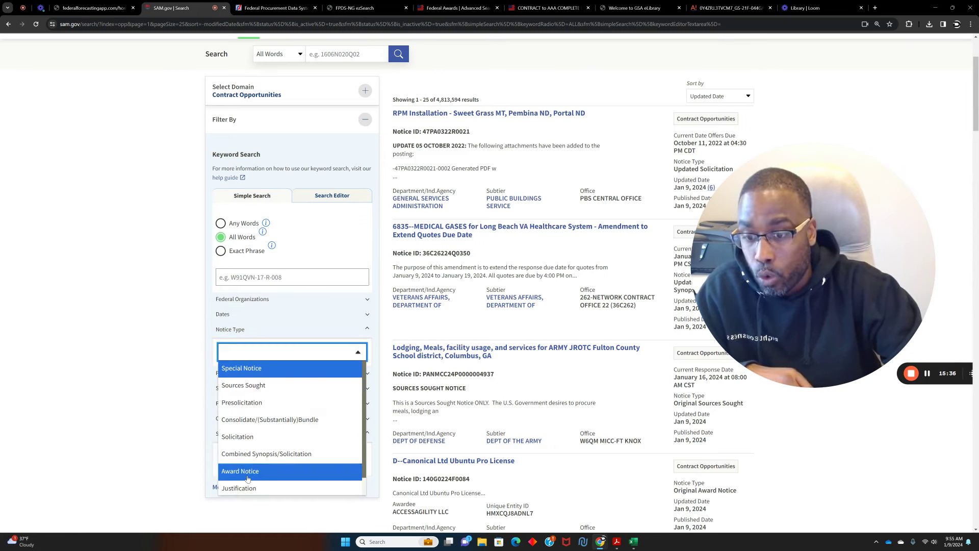
left_click(248, 471)
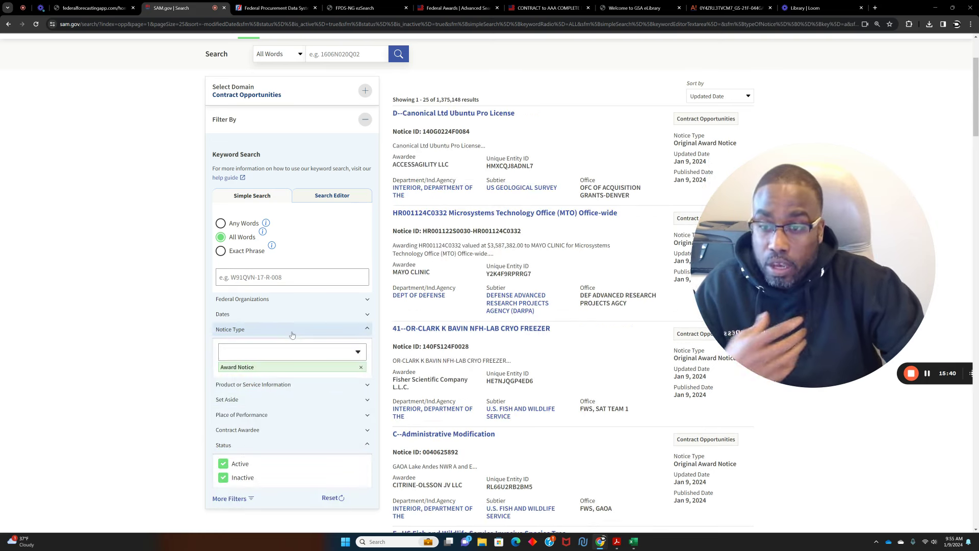
Search the award notices for the keyword demolition and look over the awardees
left_click(310, 279)
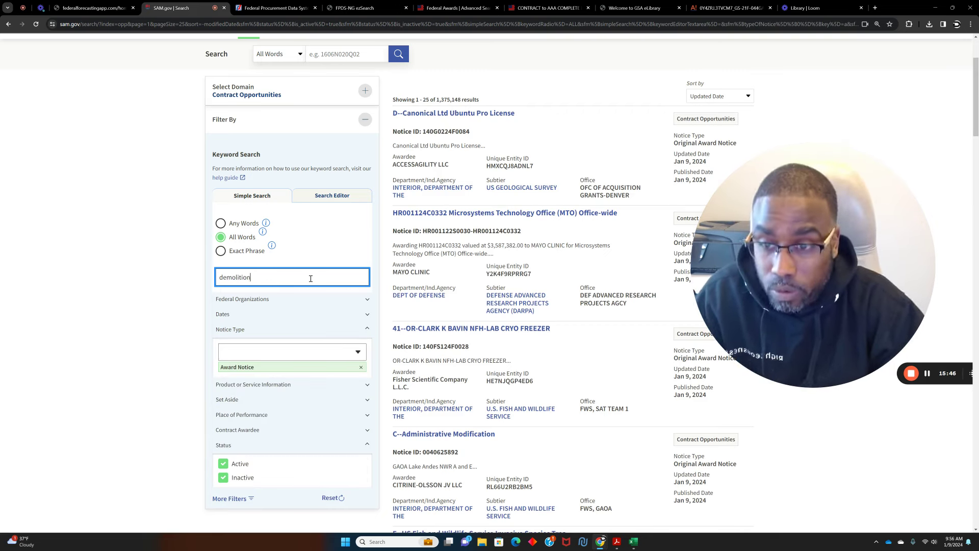
key("Return")
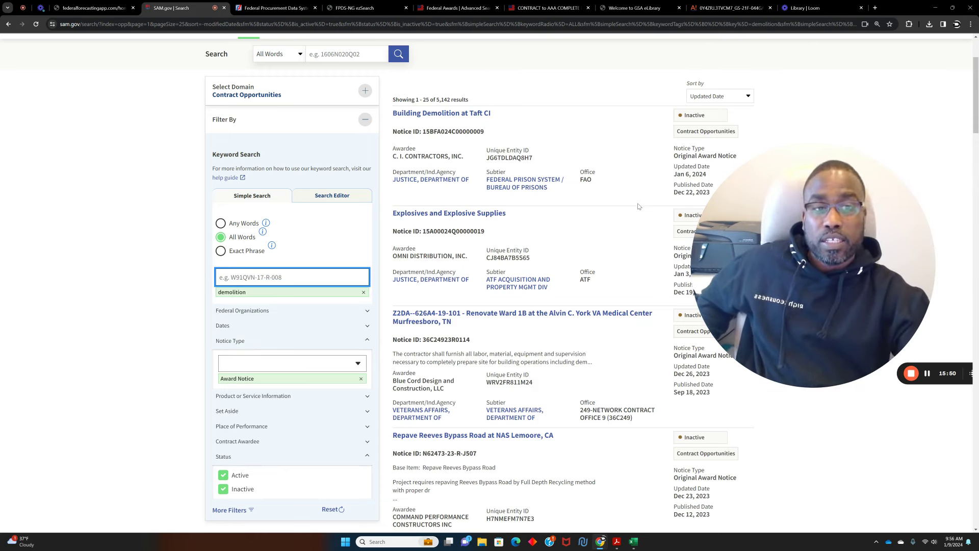
scroll(638, 206, "down", 1)
scroll(536, 213, "up", 1)
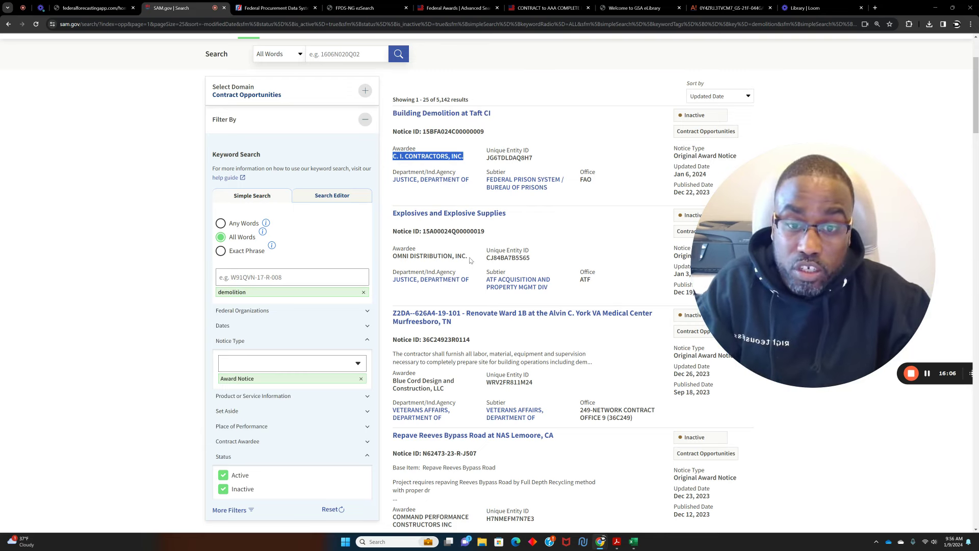
scroll(556, 239, "down", 2)
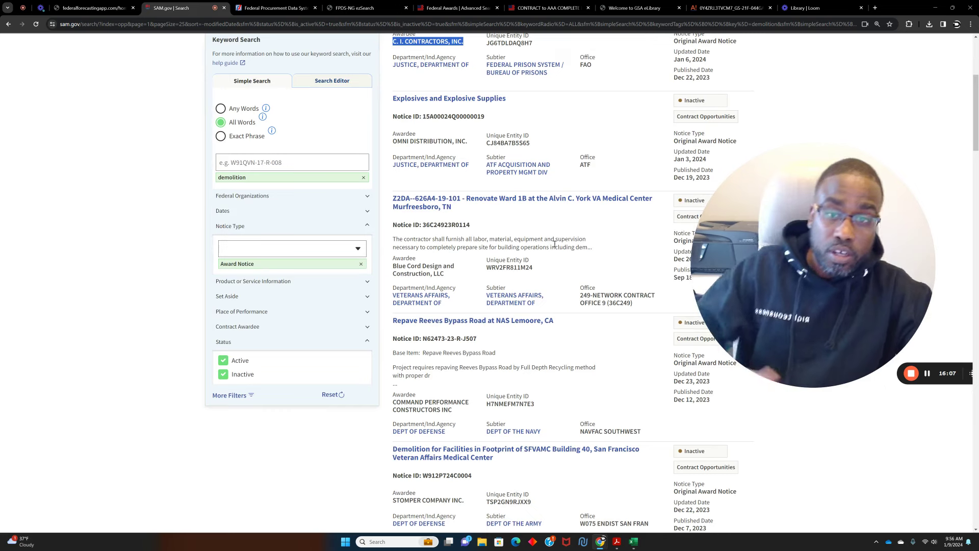
Replace the demolition keyword with roofing and look over the matching award notices
left_click(364, 179)
left_click(279, 164)
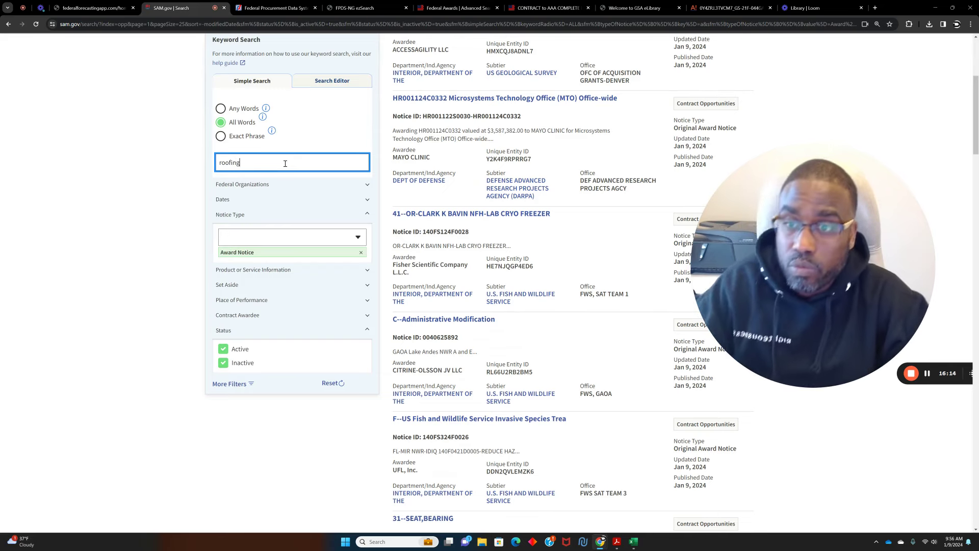
key("Return")
scroll(529, 260, "up", 3)
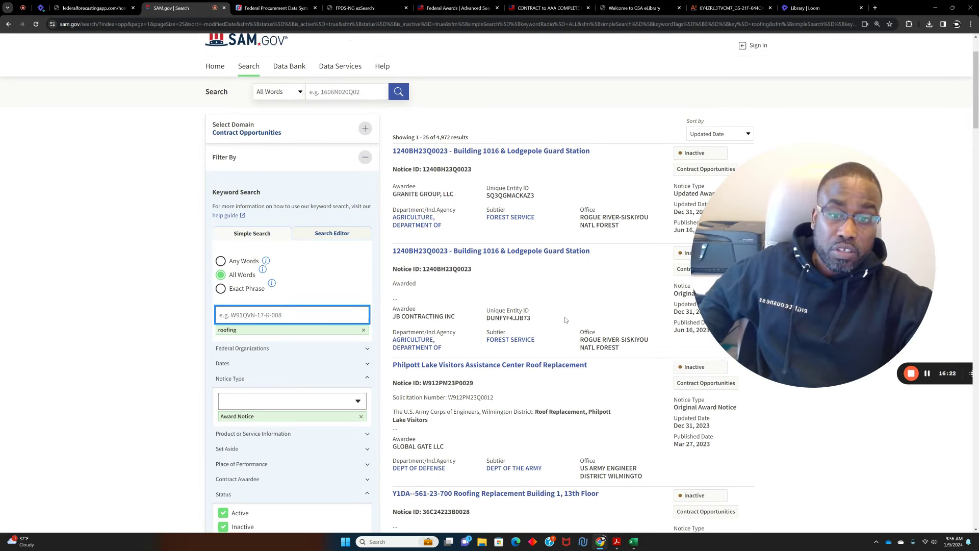
scroll(564, 318, "down", 1)
scroll(569, 312, "down", 1)
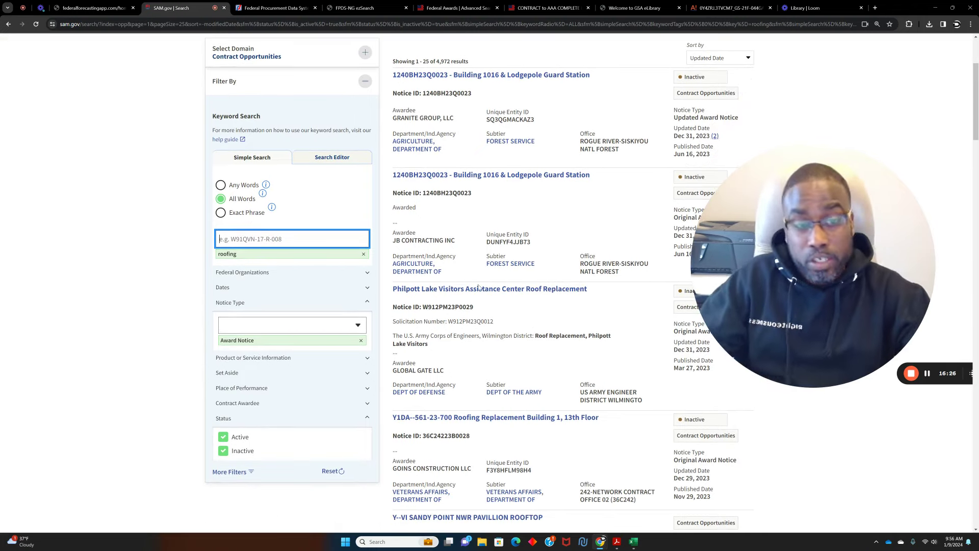
Copy the awardee name JB CONTRACTING INC from the Building 1016 & Lodgepole Guard Station award notice
left_click_drag(461, 244, 394, 241)
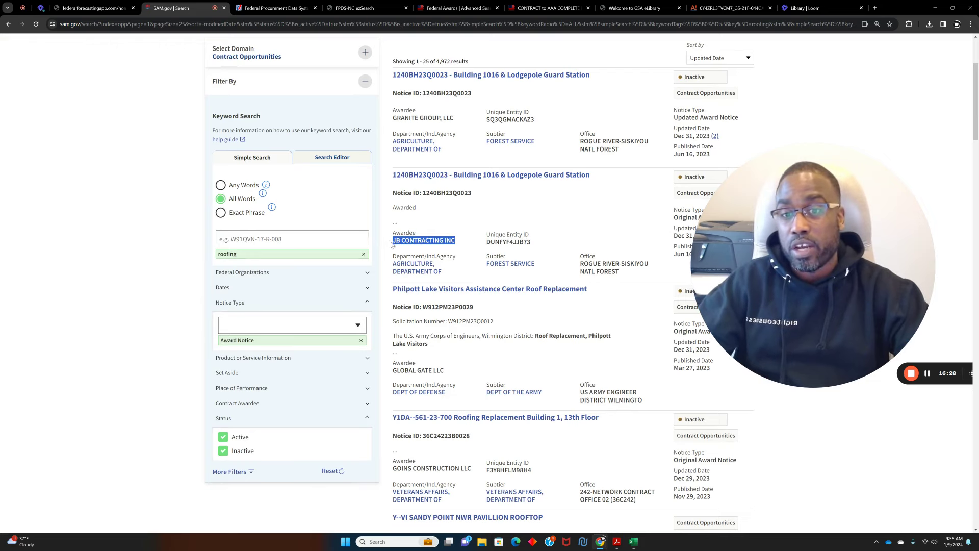
right_click(404, 244)
left_click(414, 250)
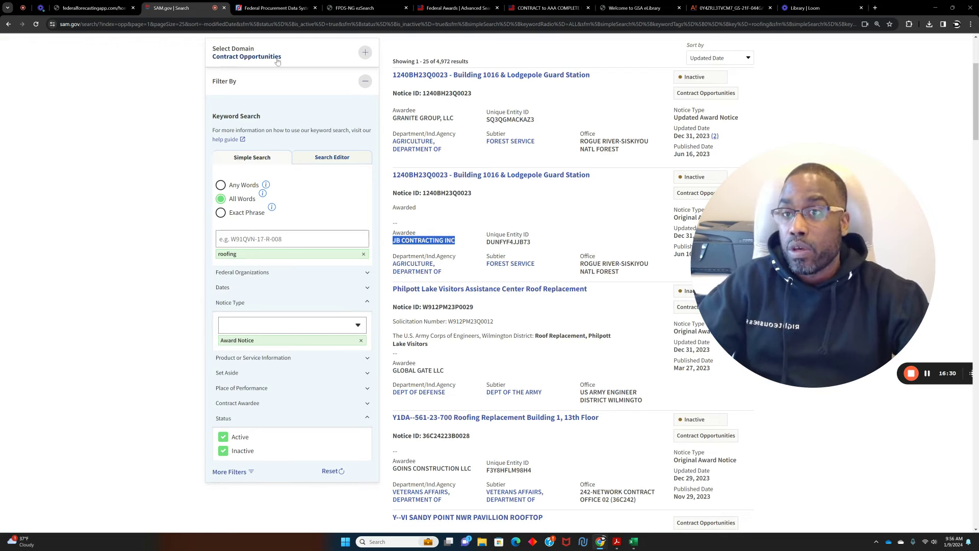
Switch to FPDS, replace the ezSearch text with the copied JB CONTRACTING INC, run the search and look through the contract actions
left_click(307, 12)
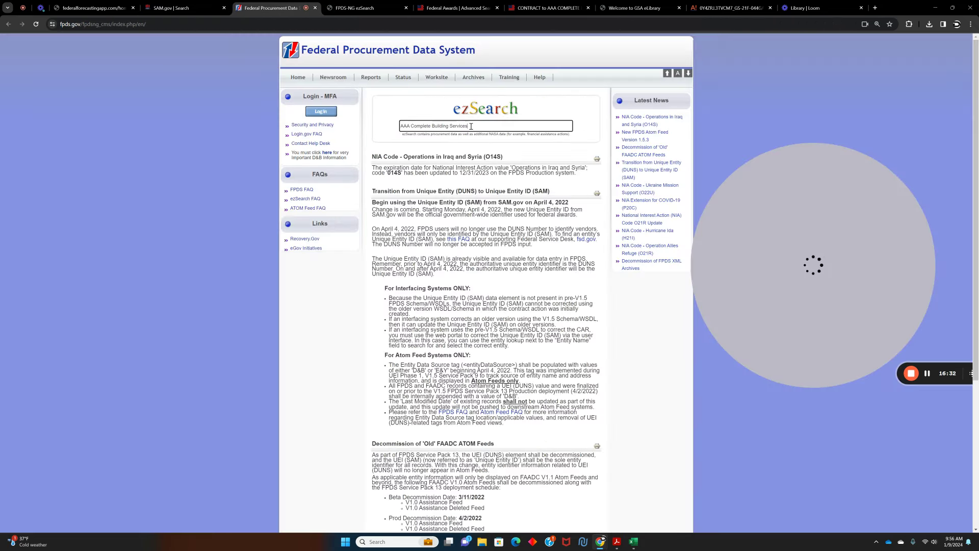
key("ctrl+a")
key("BackSpace")
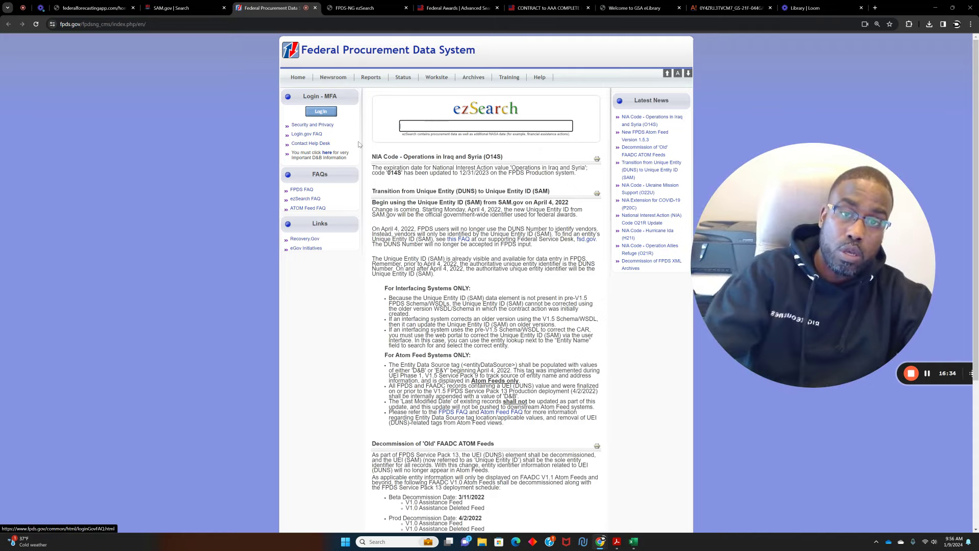
right_click(434, 128)
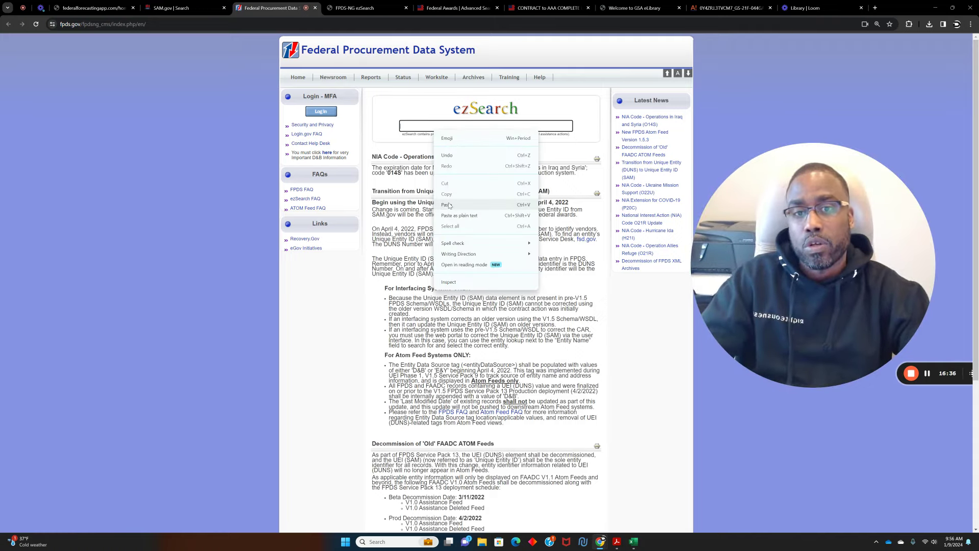
left_click(449, 205)
key("Return")
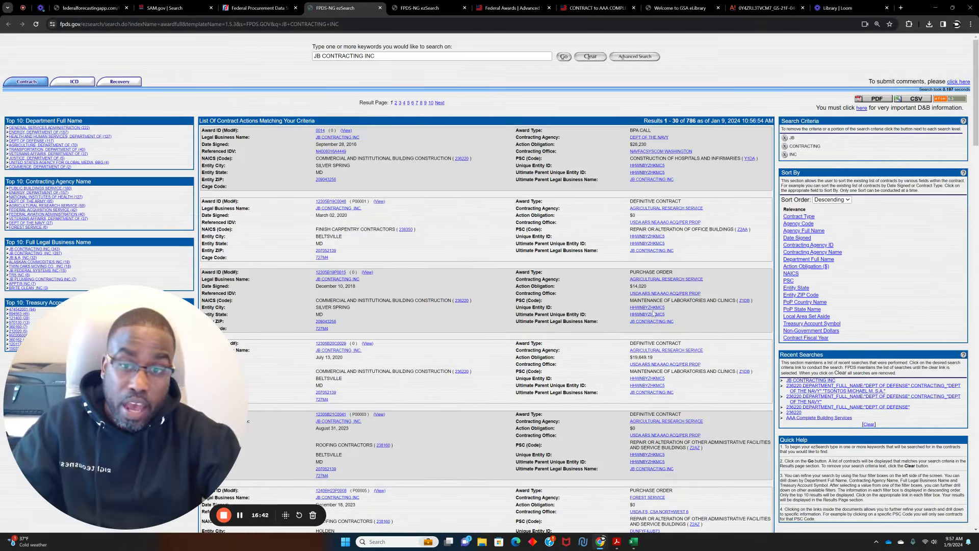
scroll(541, 303, "down", 1)
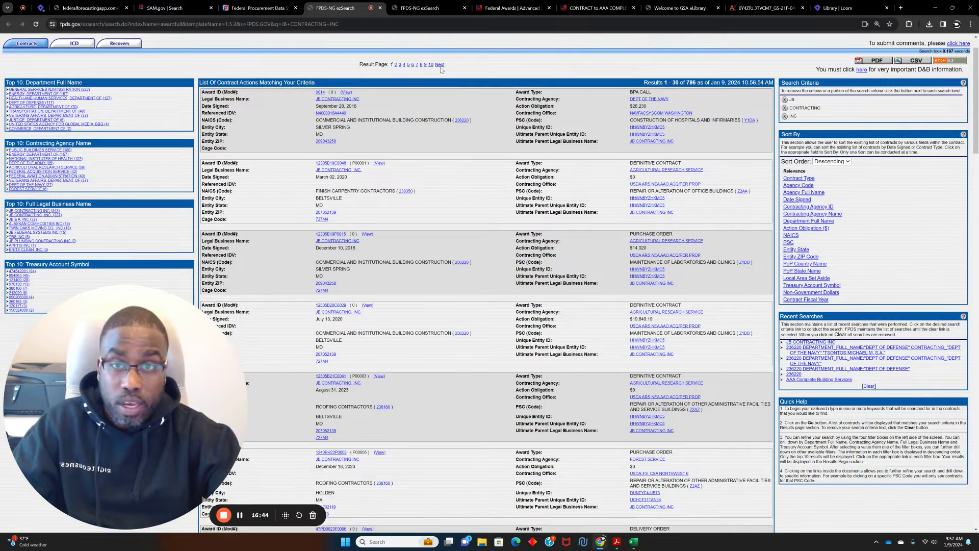
scroll(676, 385, "down", 15)
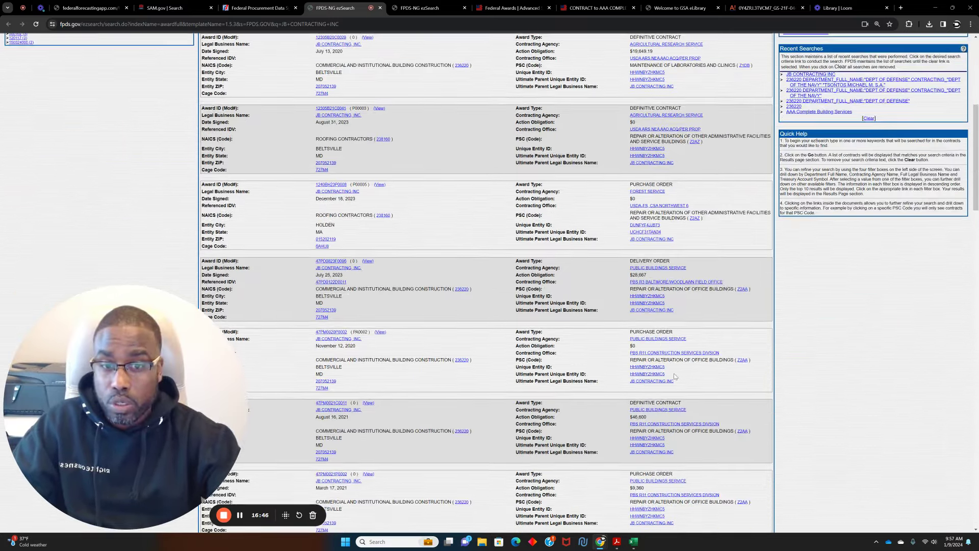
scroll(677, 376, "up", 2)
scroll(479, 403, "up", 3)
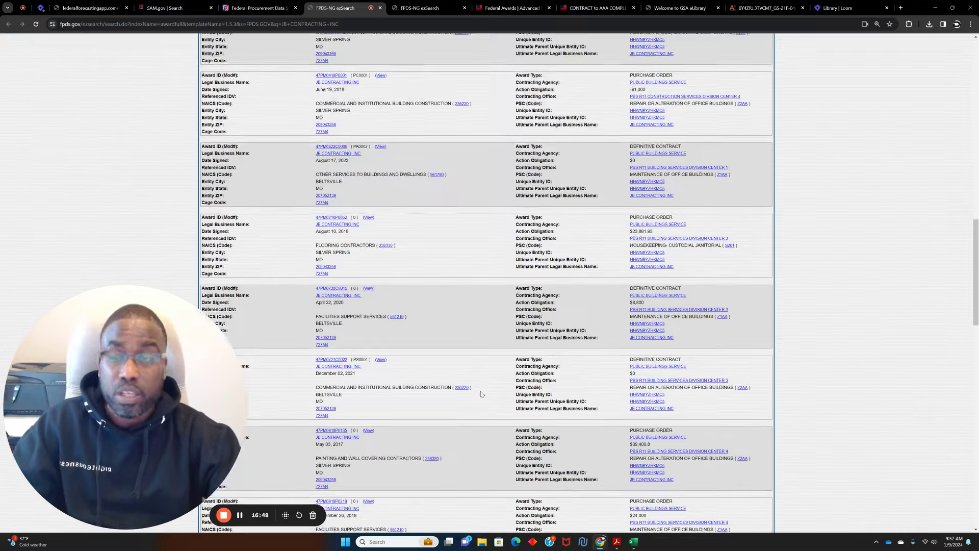
scroll(480, 403, "up", 11)
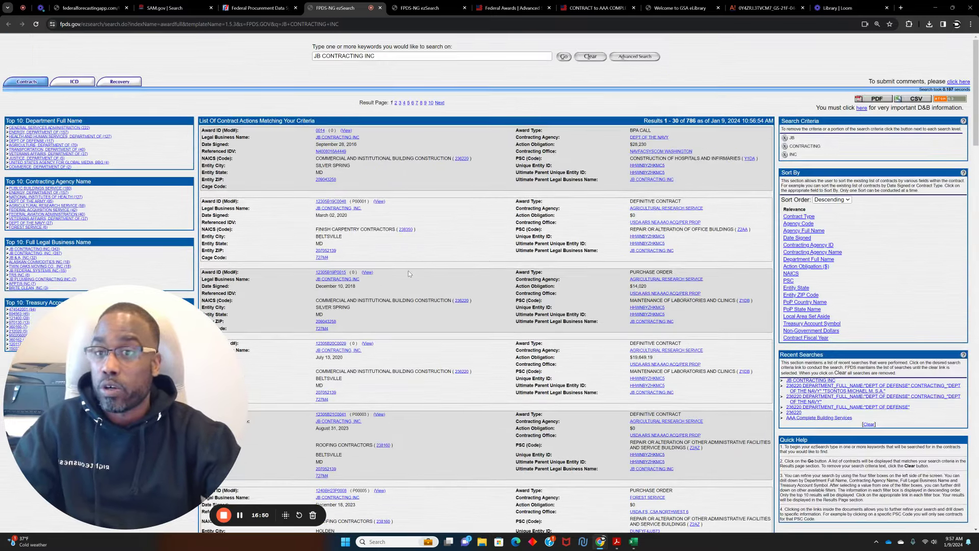
Return to SAM.gov, replace the roofing keyword with cryo and point out the awardee of the 50L Ln2 Tank notice
left_click(170, 8)
left_click_drag(122, 365, 797, 299)
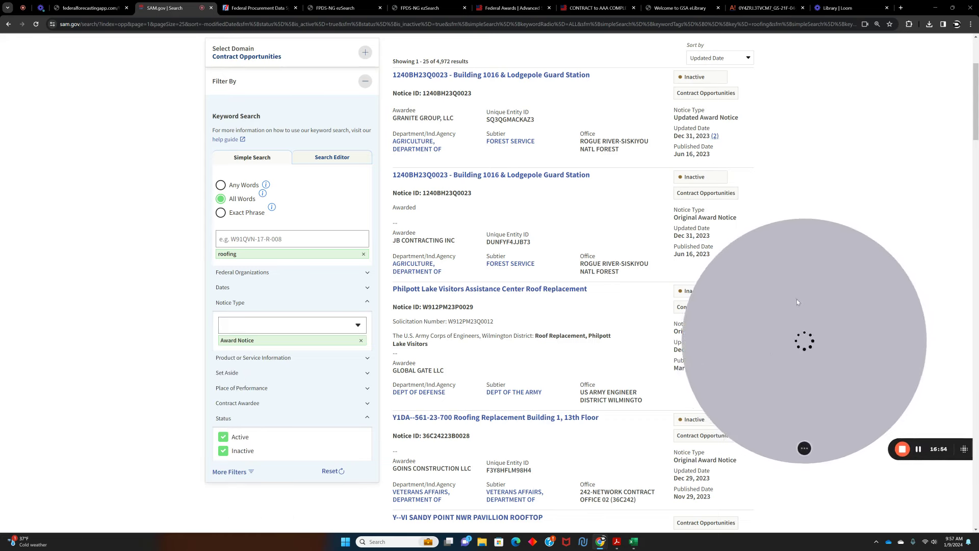
left_click(363, 254)
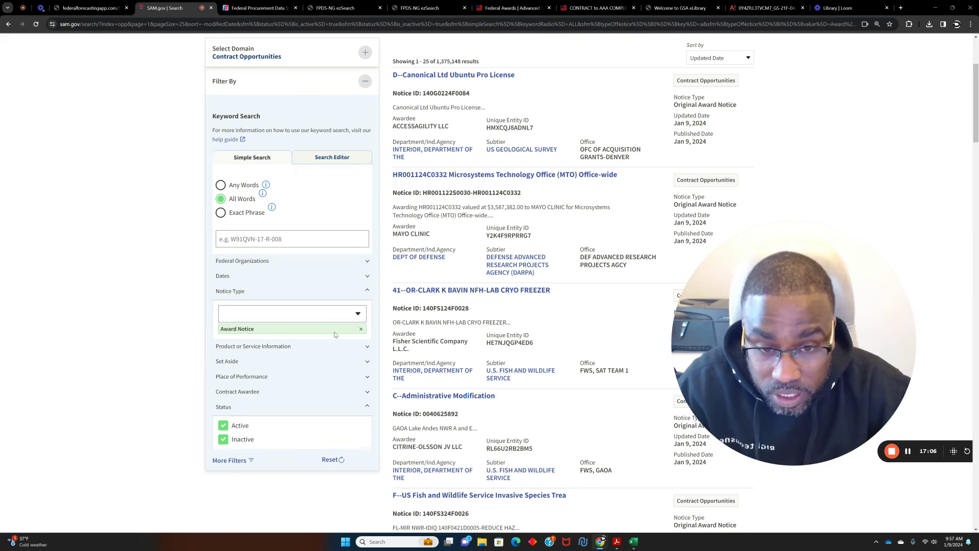
left_click(316, 237)
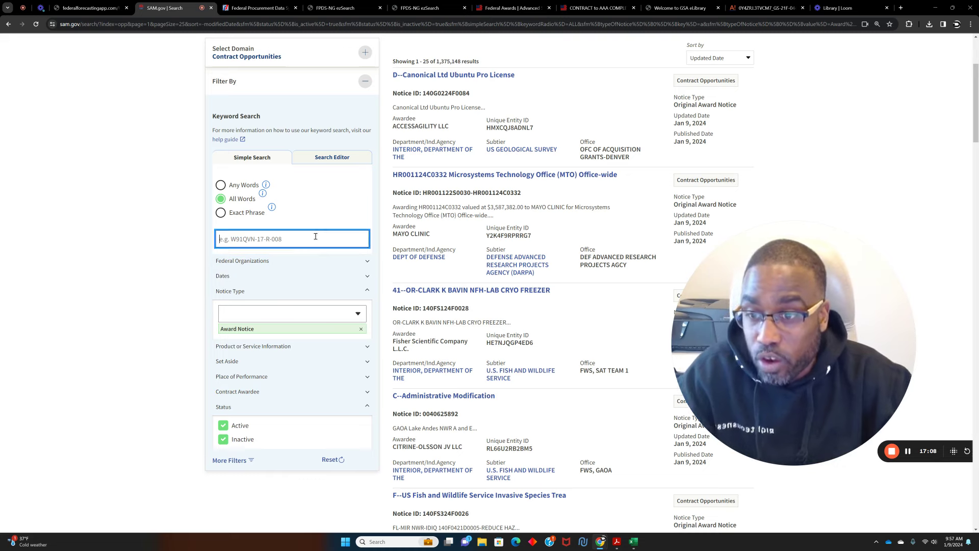
type("ryo")
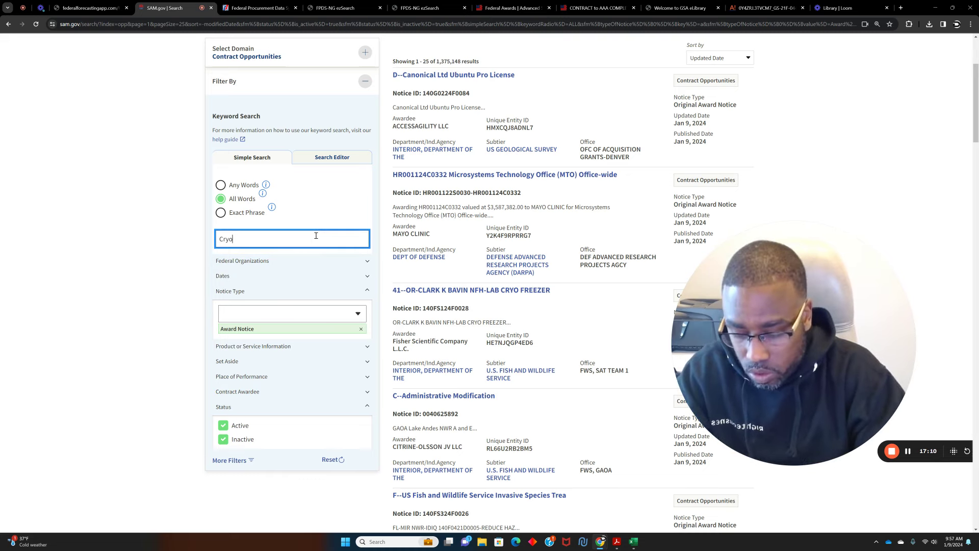
key("Return")
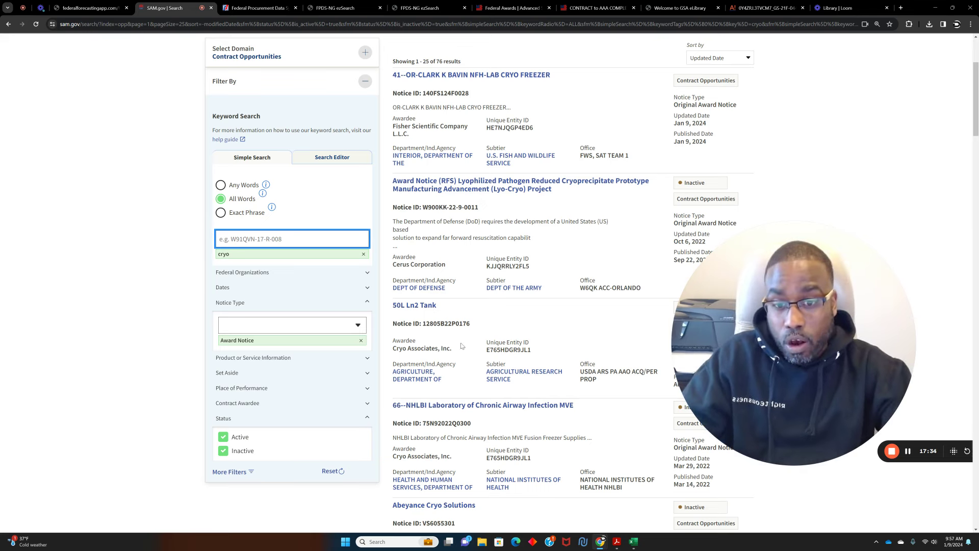
left_click_drag(453, 351, 479, 359)
left_click(479, 359)
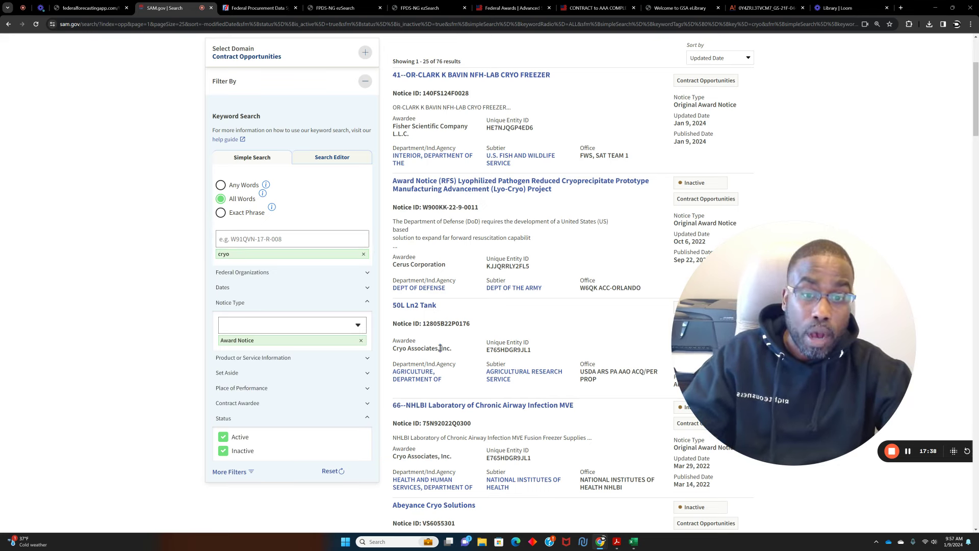
Look over the remaining cryo award notices and remove the cryo keyword from the search filters
scroll(478, 334, "down", 5)
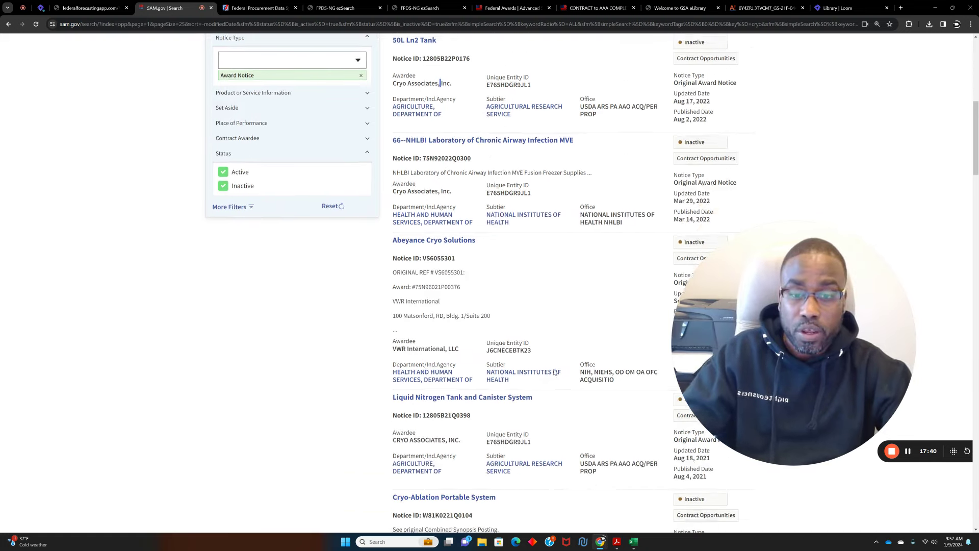
scroll(536, 363, "up", 7)
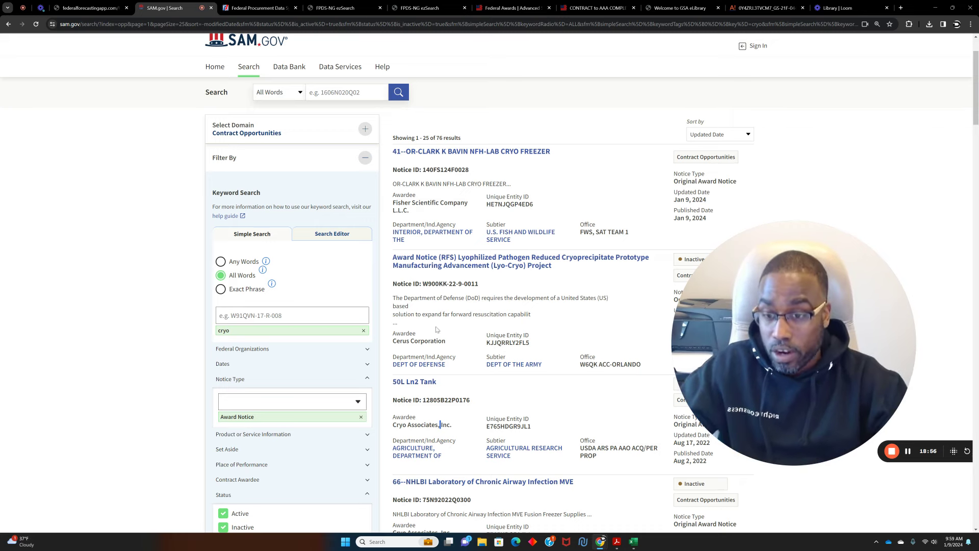
left_click(364, 333)
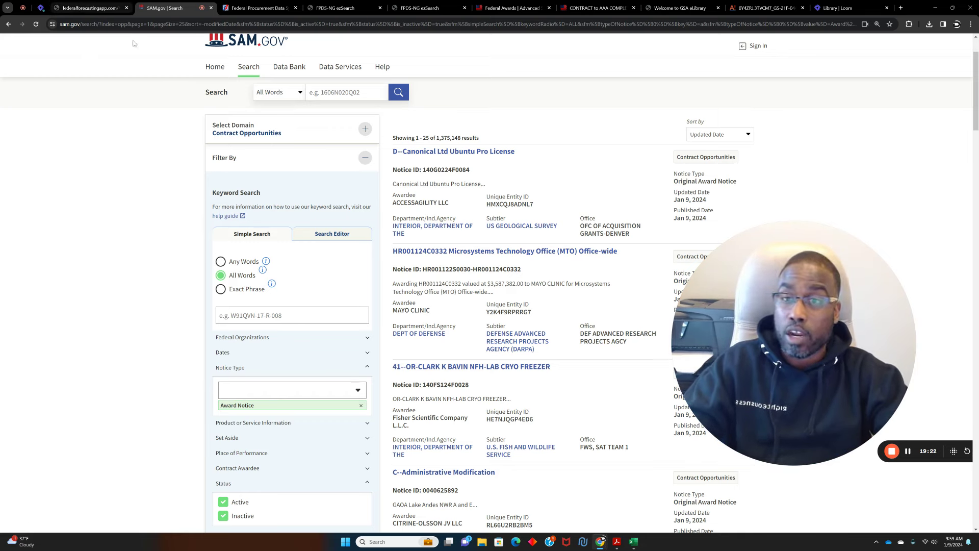
Switch to the Federal Forecasting App and search its content for mentor
left_click(85, 8)
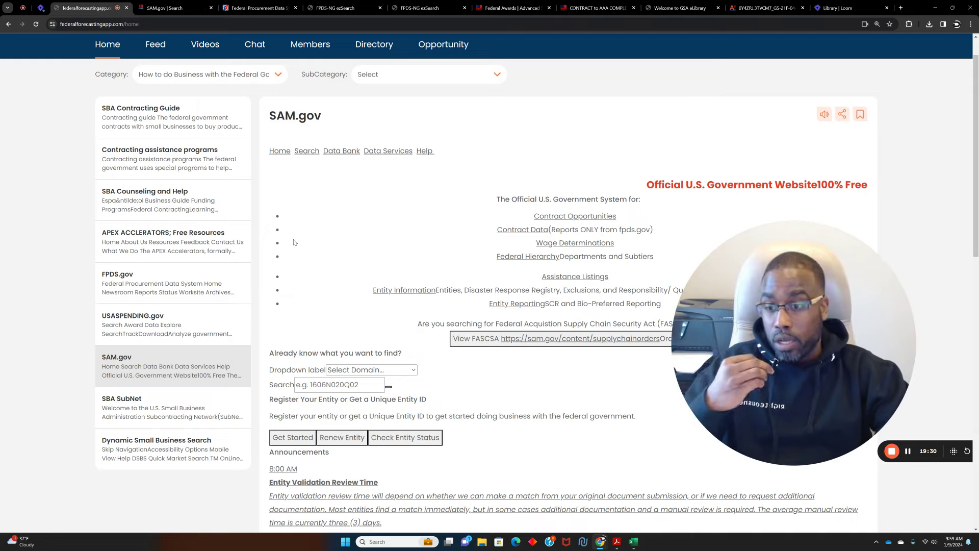
scroll(286, 150, "up", 1)
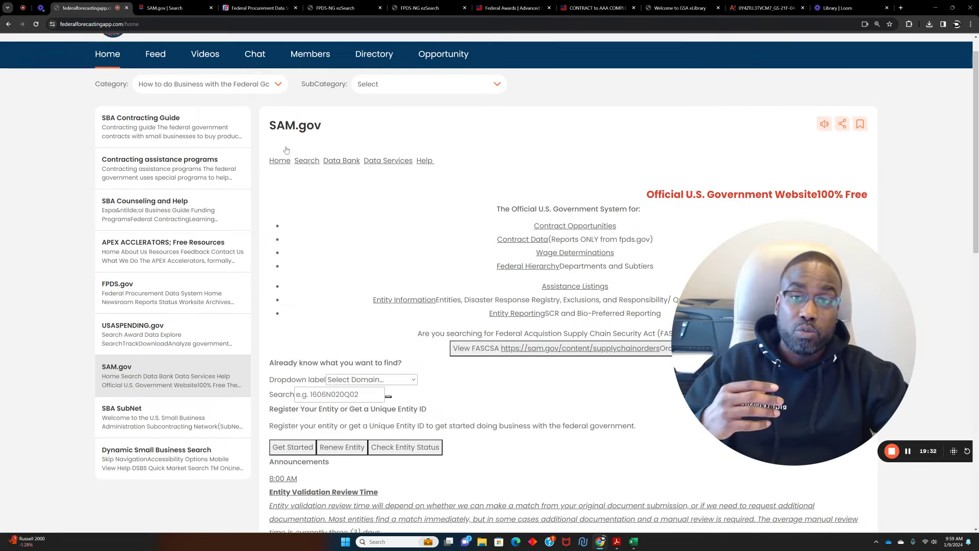
left_click(240, 52)
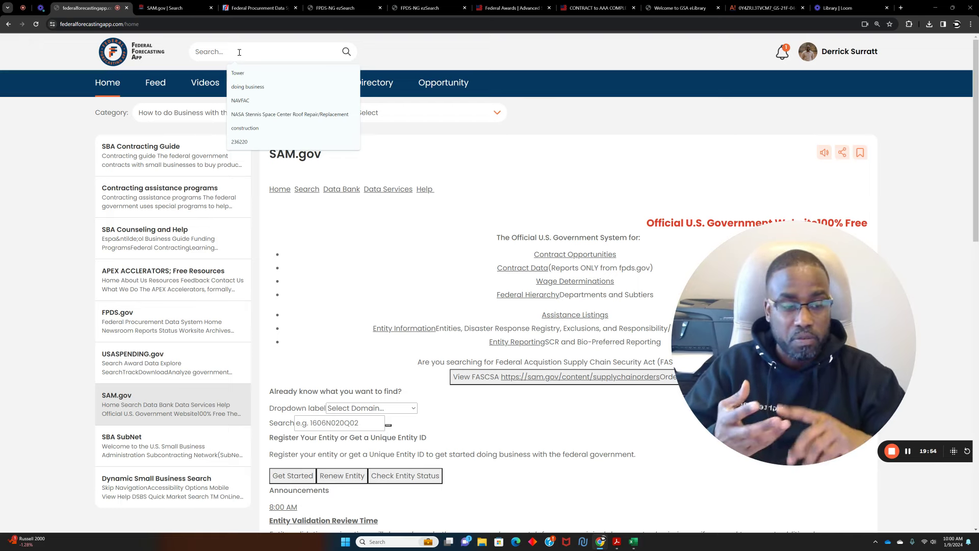
type("ment")
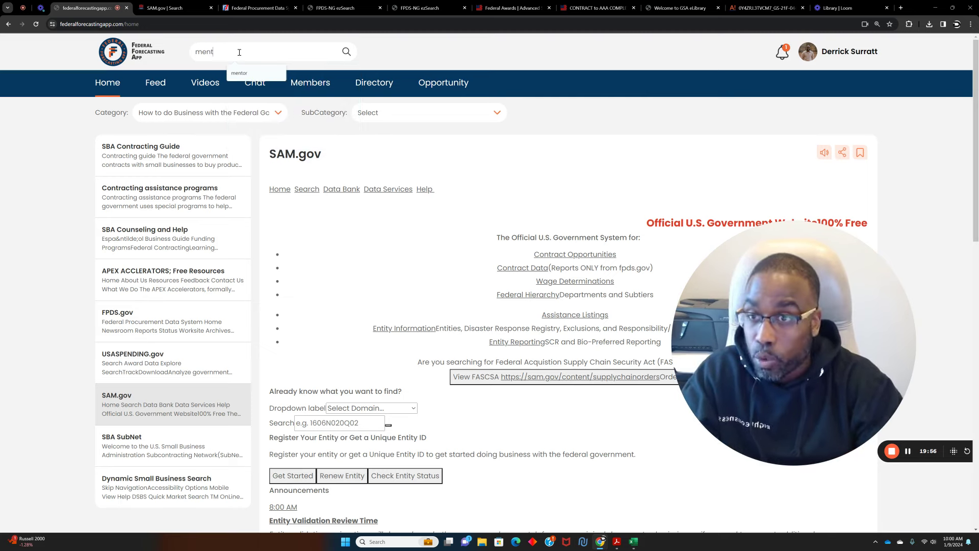
left_click(258, 75)
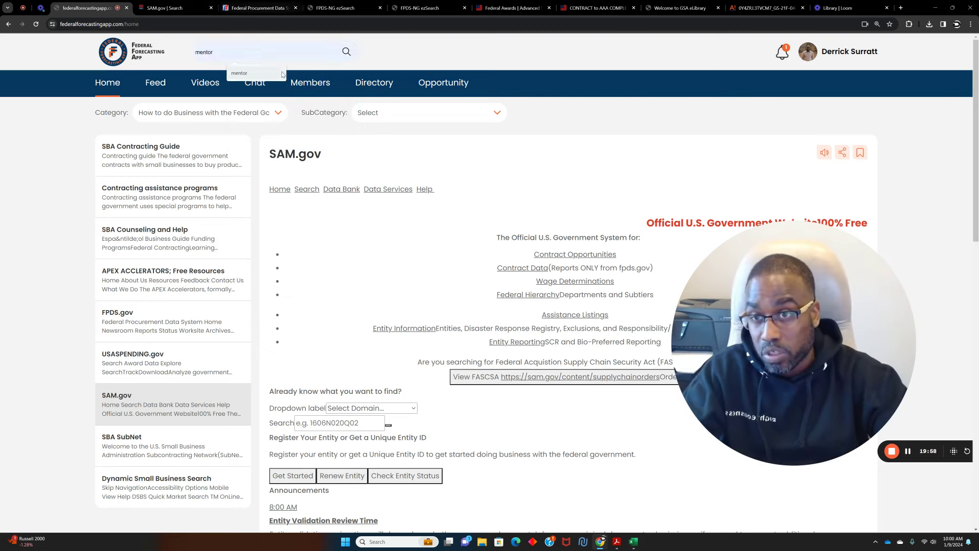
left_click(348, 52)
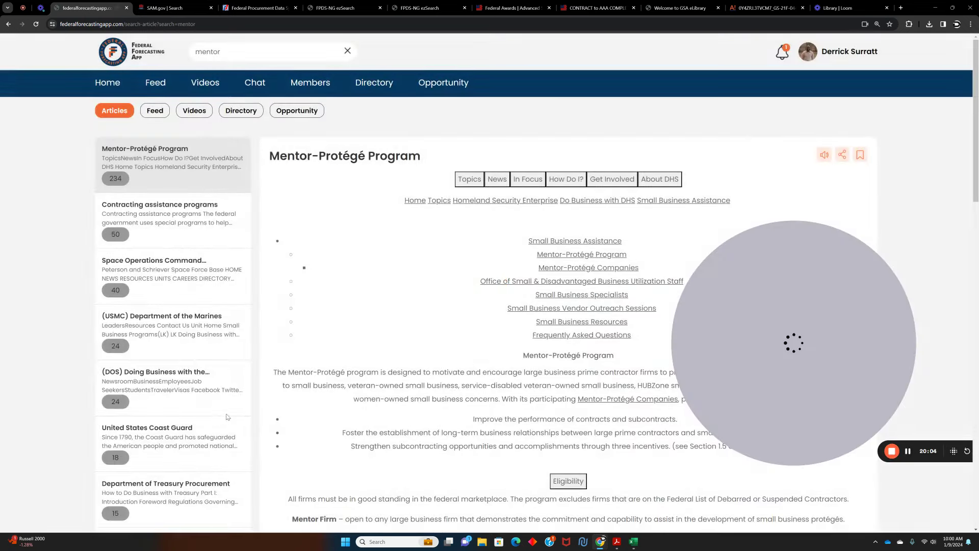
Open the U.S. Army Corp of Engineers article from the results and follow its Join The USACE Enterprise Contractor Database link
scroll(137, 432, "down", 2)
scroll(137, 431, "down", 10)
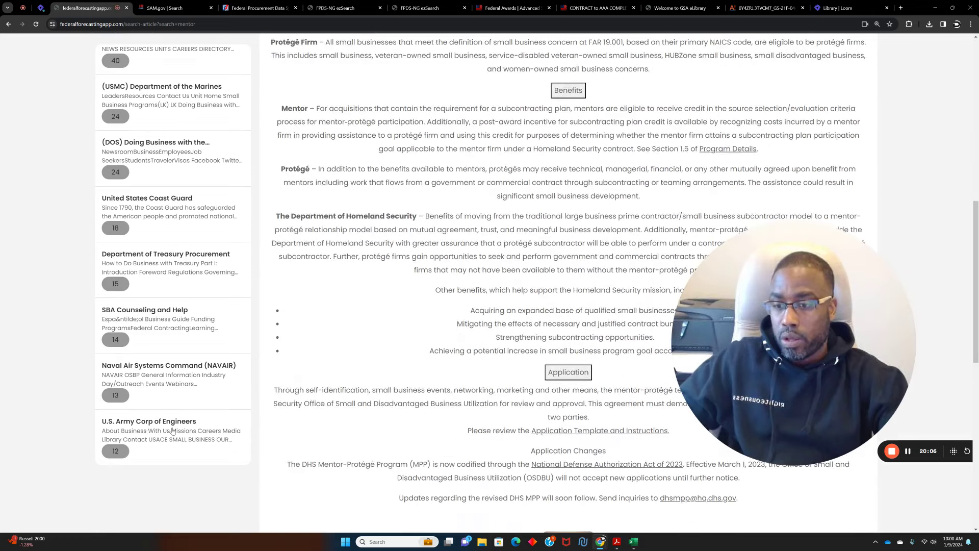
left_click(172, 432)
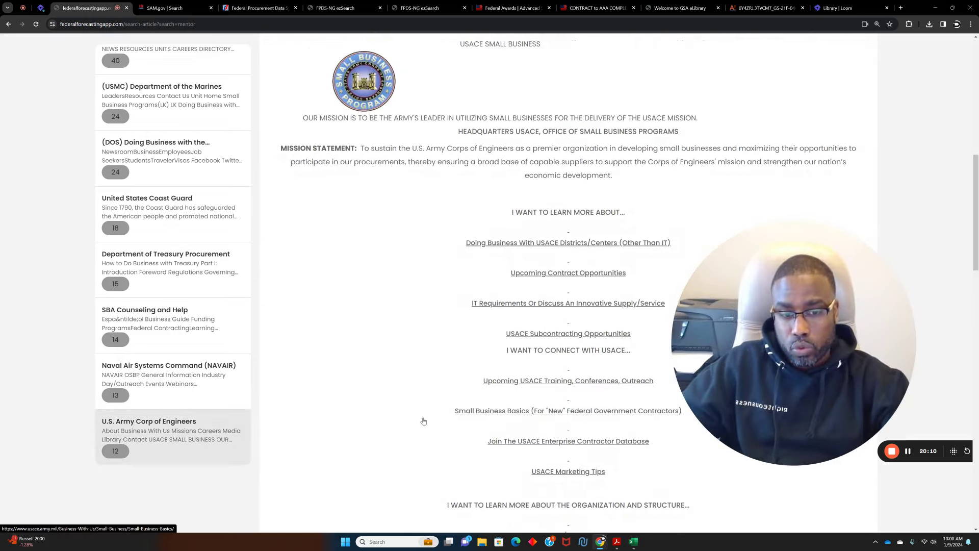
scroll(423, 423, "down", 1)
left_click(520, 405)
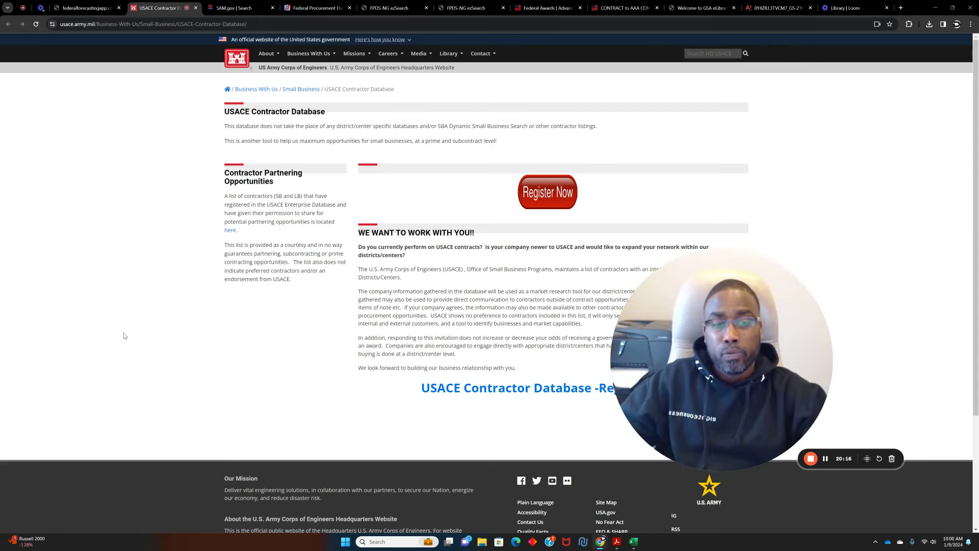
Return from the registration invitation to the USACE Contractor Database page, and open the downloaded 9 November 2022 contractor list in Excel for editing
left_click_drag(692, 340, 81, 378)
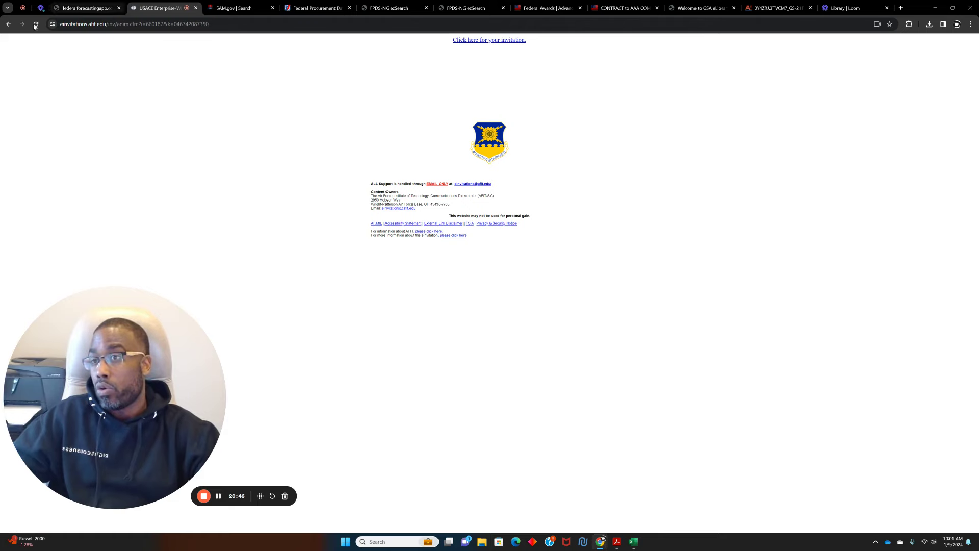
left_click(8, 24)
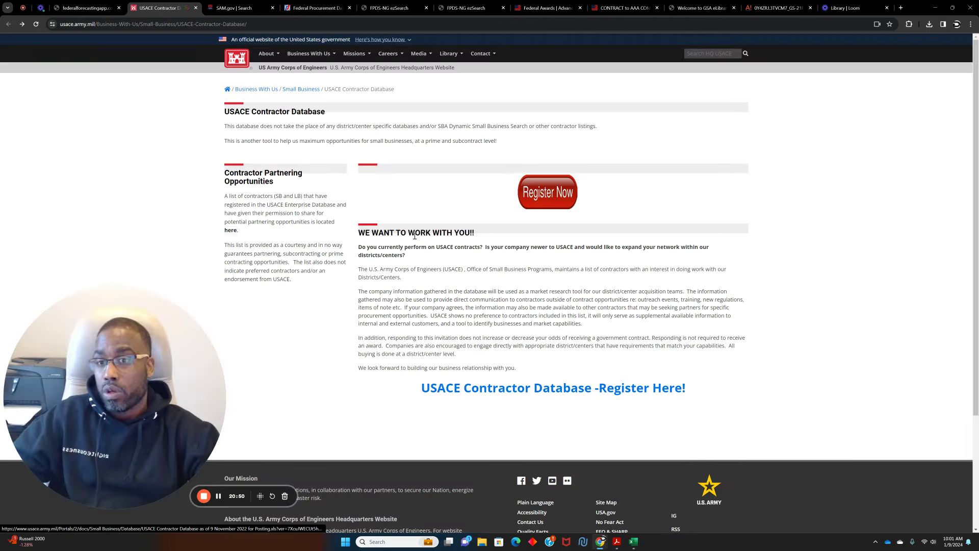
left_click(929, 24)
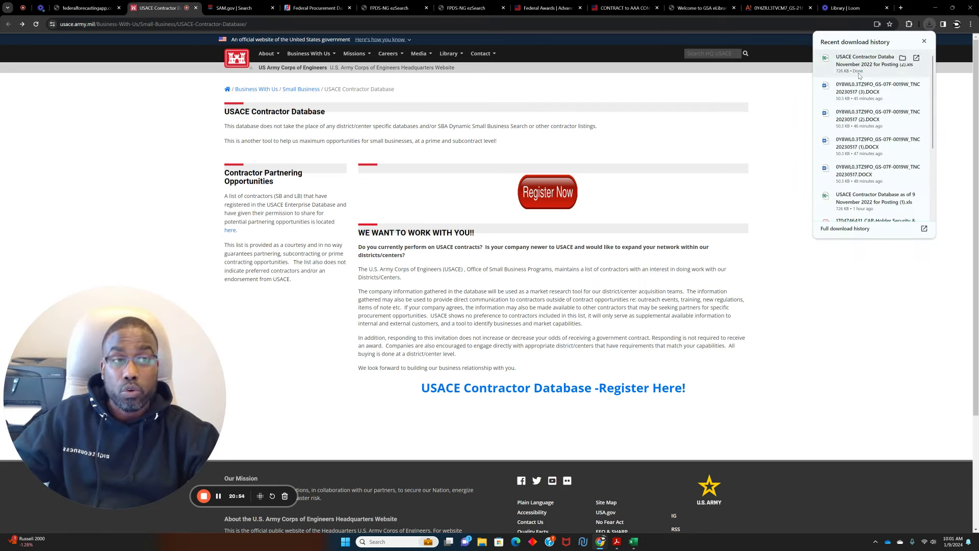
left_click(859, 71)
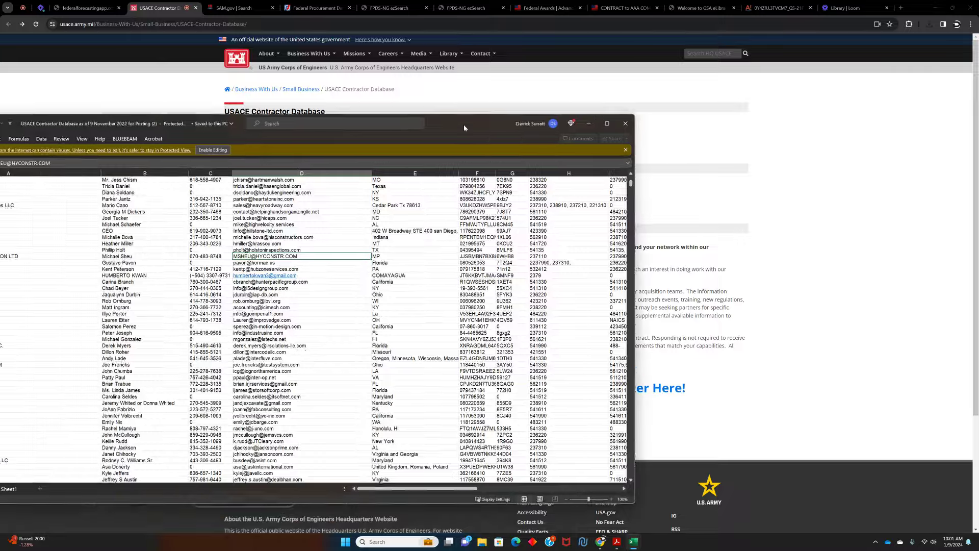
left_click(607, 123)
left_click(307, 36)
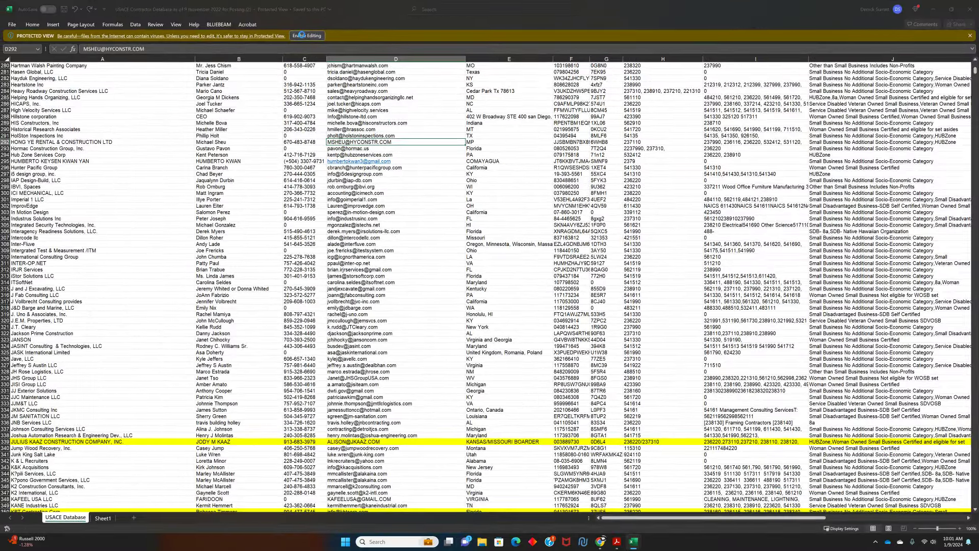
left_click(935, 9)
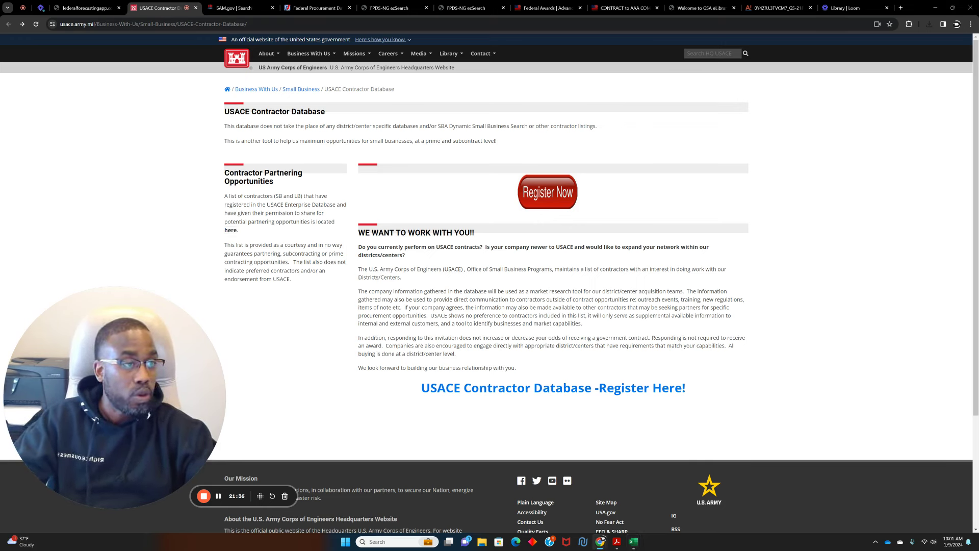
Return to the Federal Forecasting App and clear the mentor search
left_click_drag(168, 8, 218, 3)
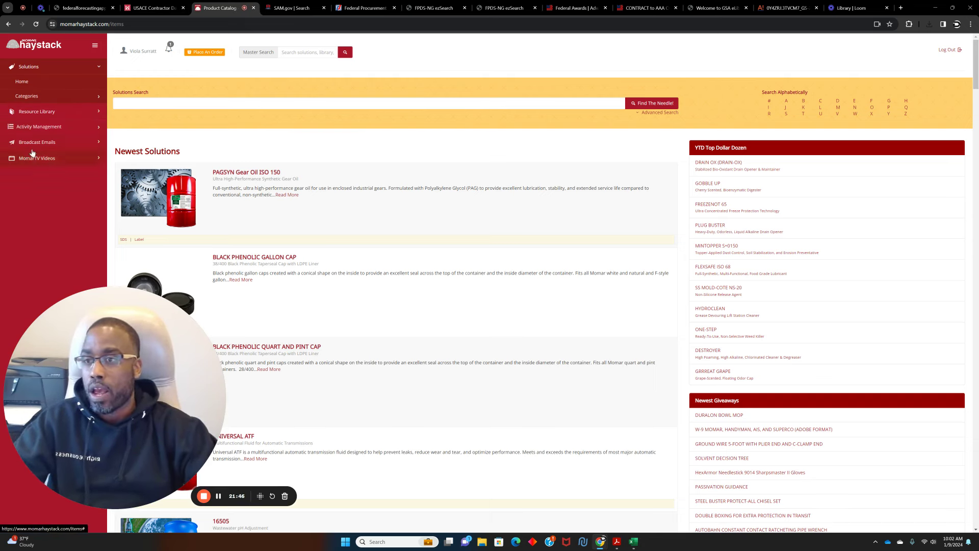
left_click(67, 16)
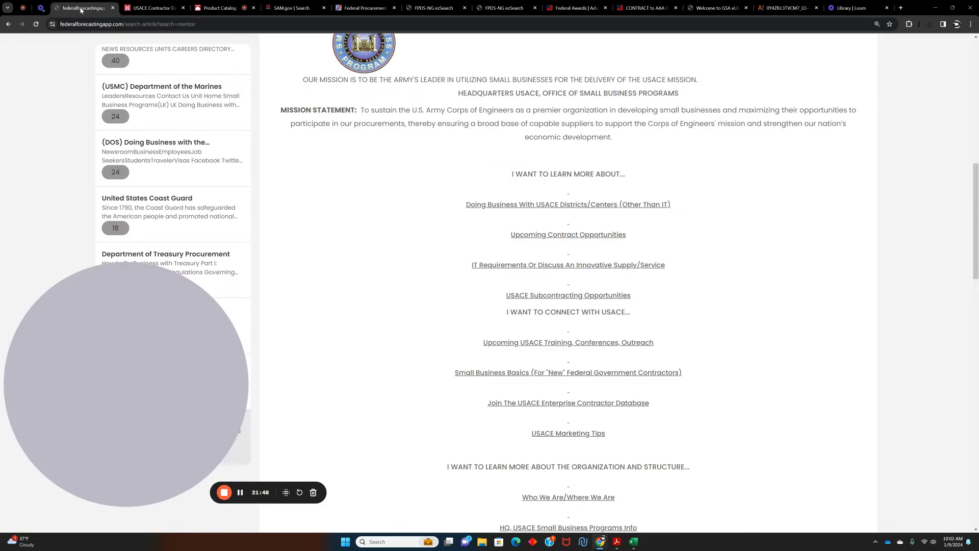
scroll(422, 196, "up", 3)
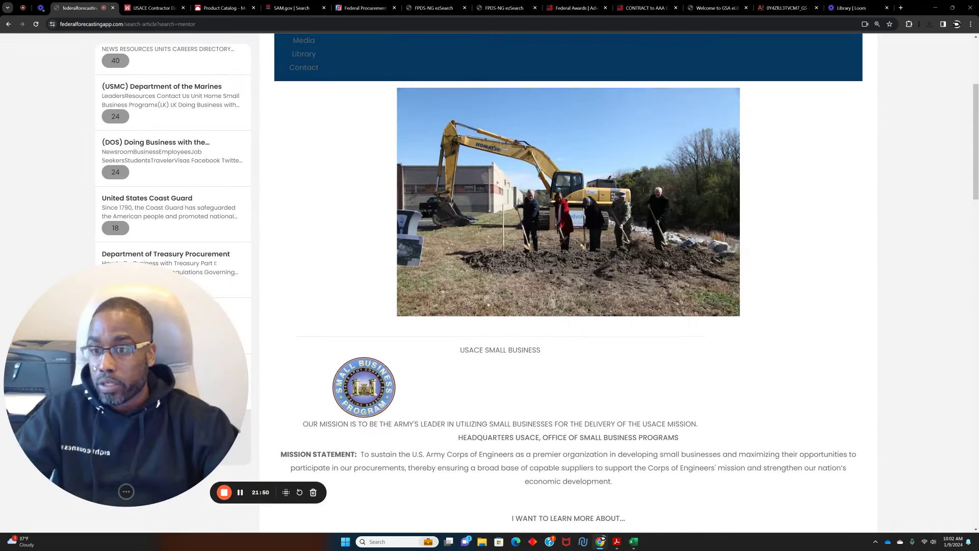
scroll(111, 220, "up", 3)
scroll(111, 219, "up", 4)
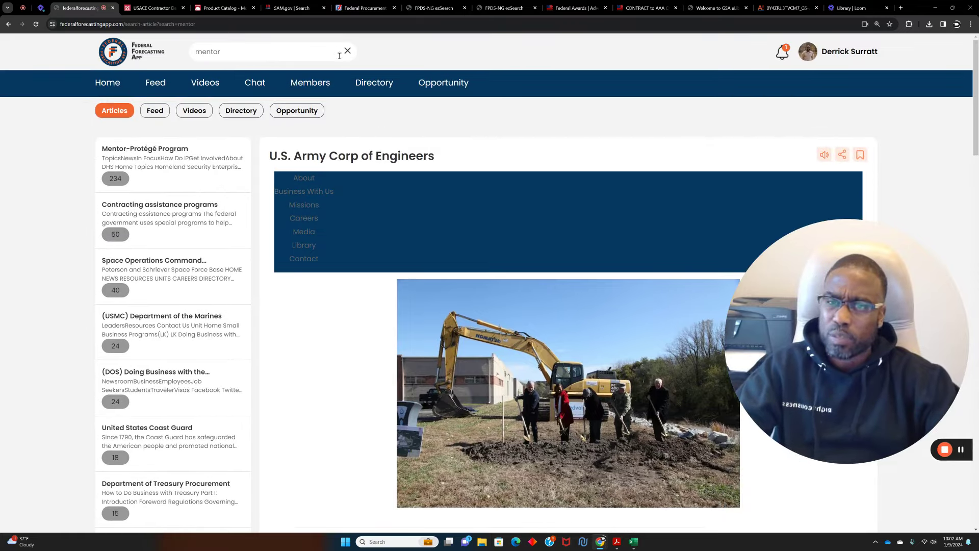
left_click(348, 51)
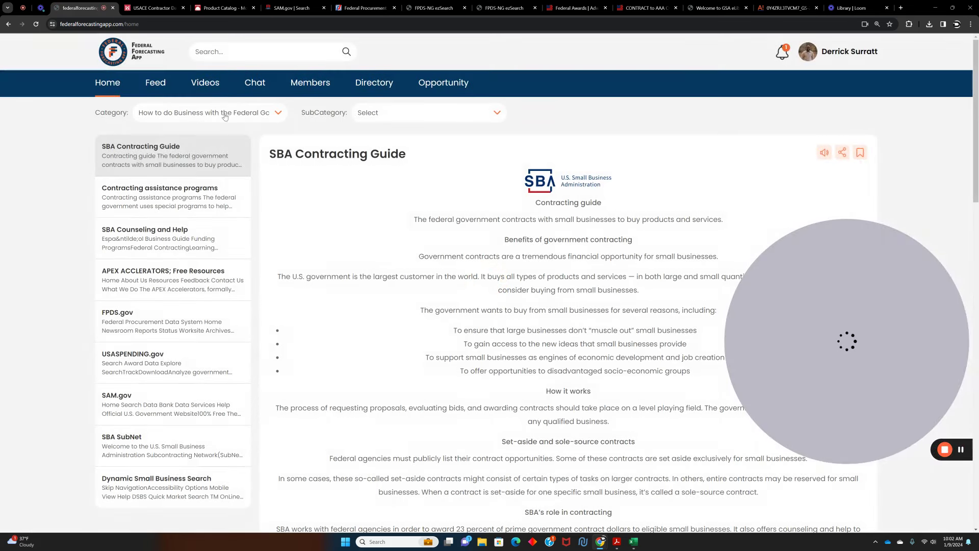
Look through the agency categories and choose (GSA) General Services Administration
left_click(225, 113)
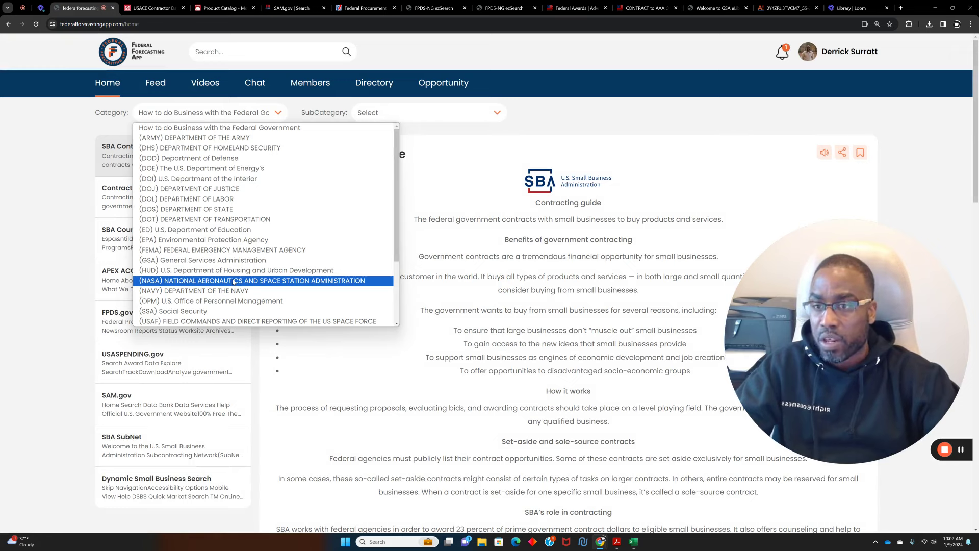
scroll(234, 282, "down", 3)
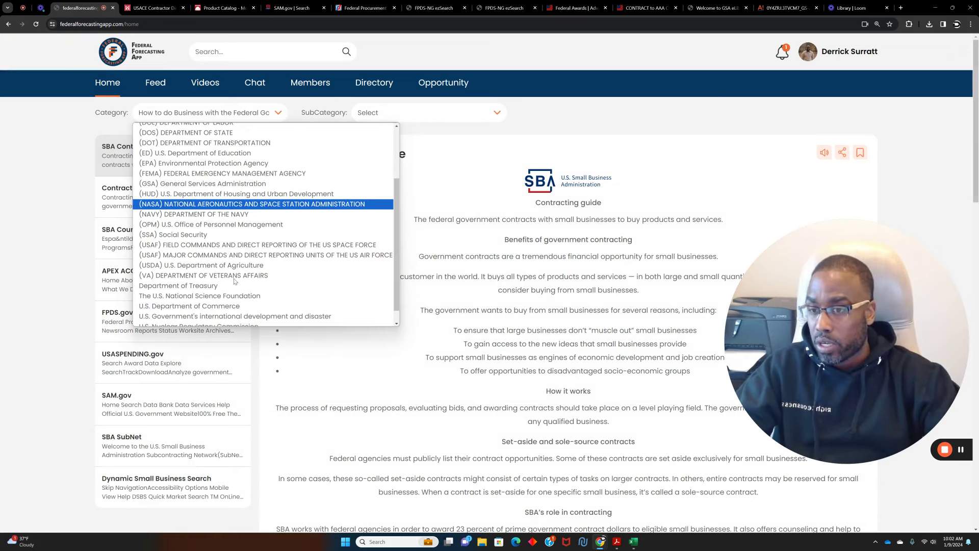
scroll(214, 276, "up", 3)
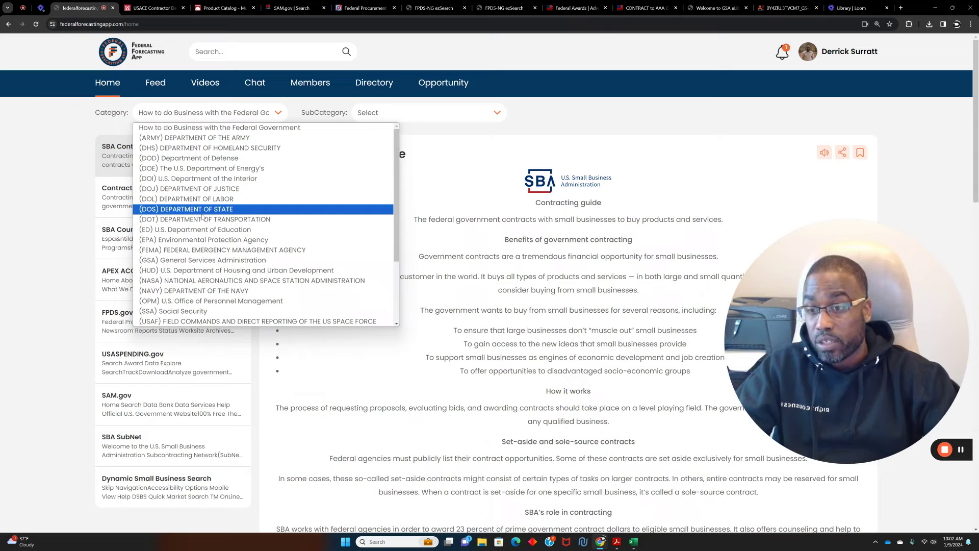
left_click(188, 260)
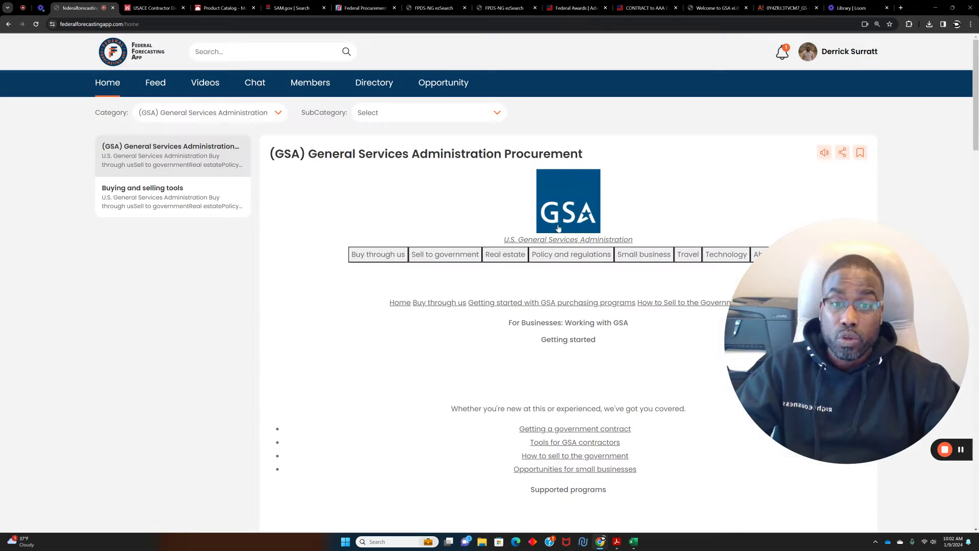
left_click_drag(809, 462, 88, 529)
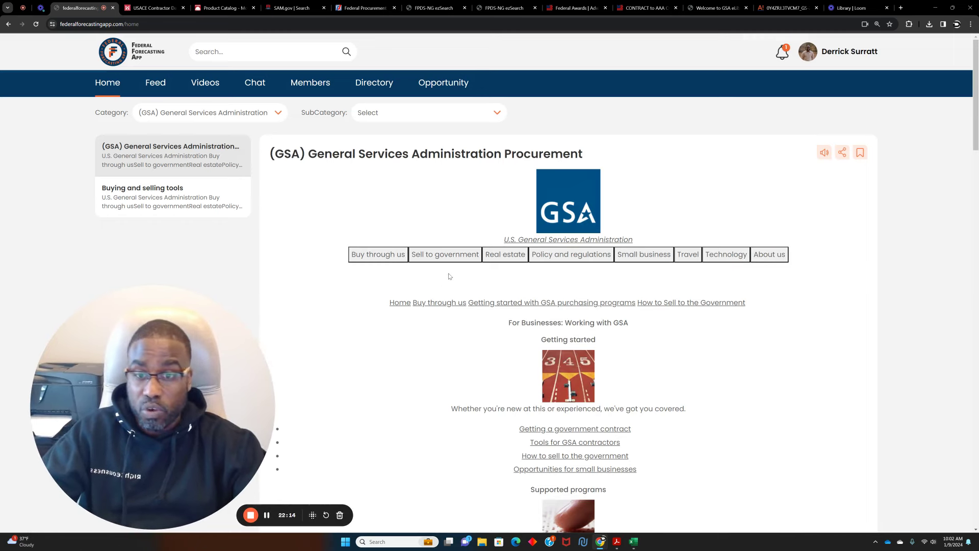
Open the Buying and selling tools article and follow its eLibrary link
left_click(138, 209)
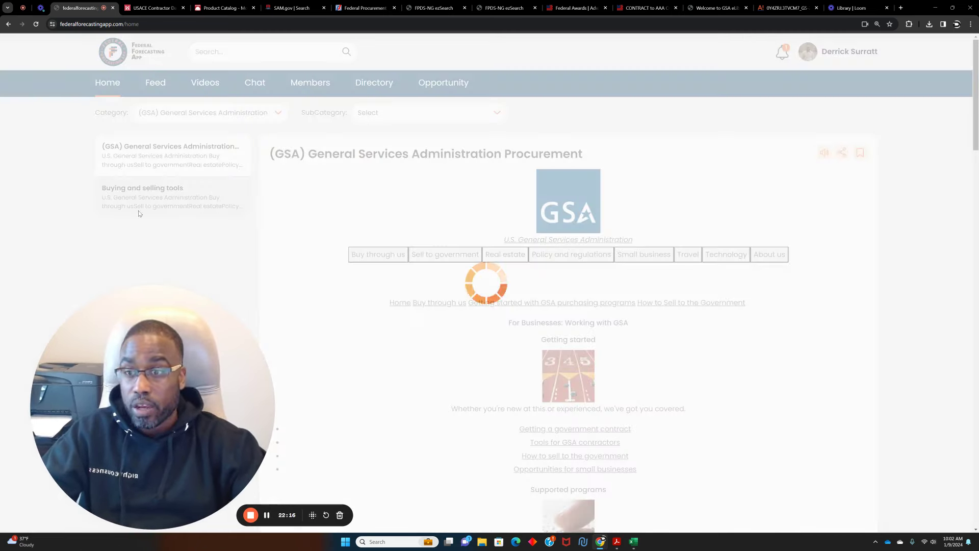
scroll(668, 335, "down", 4)
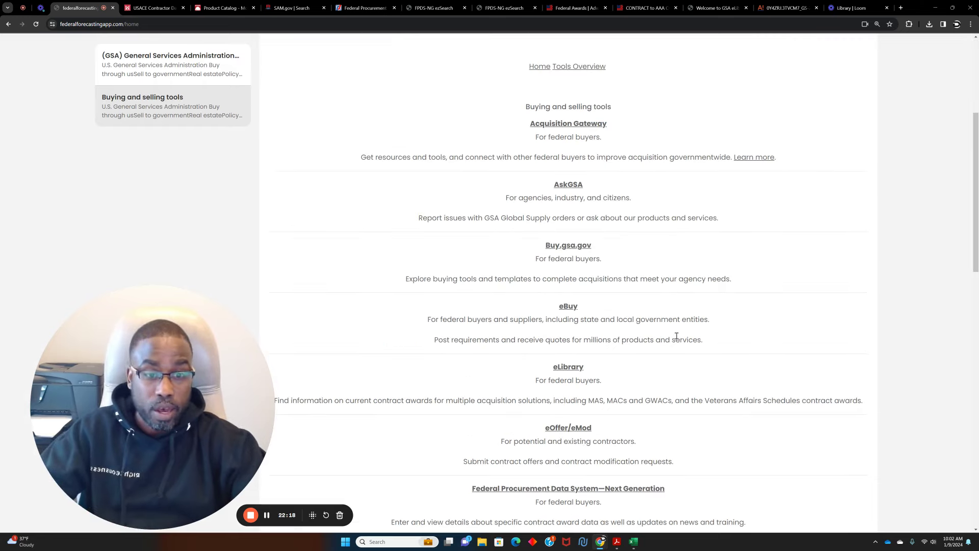
left_click(569, 367)
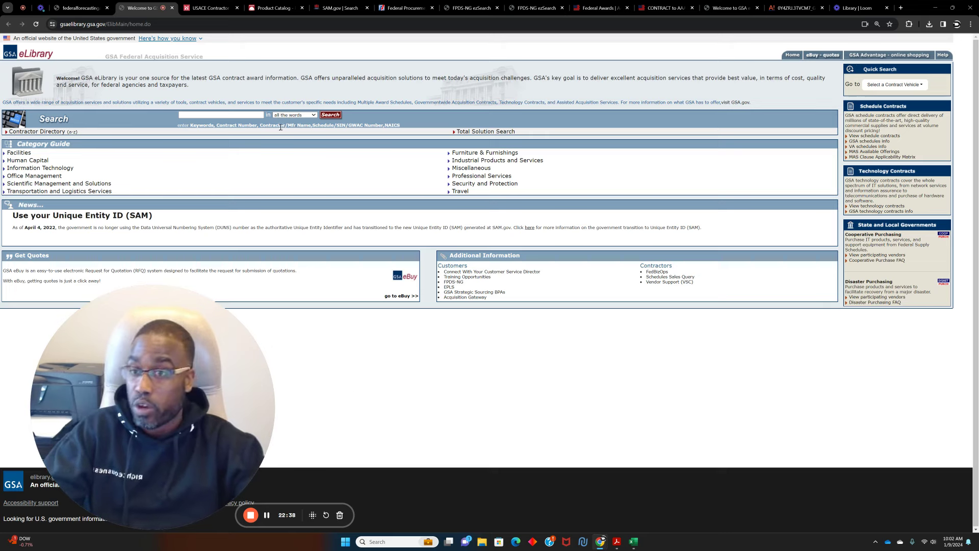
Search GSA eLibrary for momar inc and open the manufacturer match MOMAR, INC
left_click(231, 114)
type("moma")
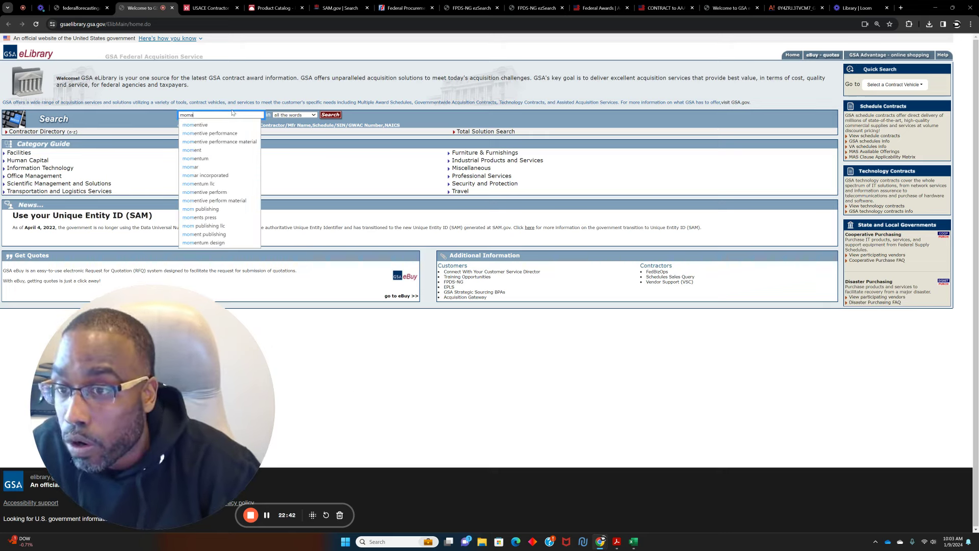
type("r")
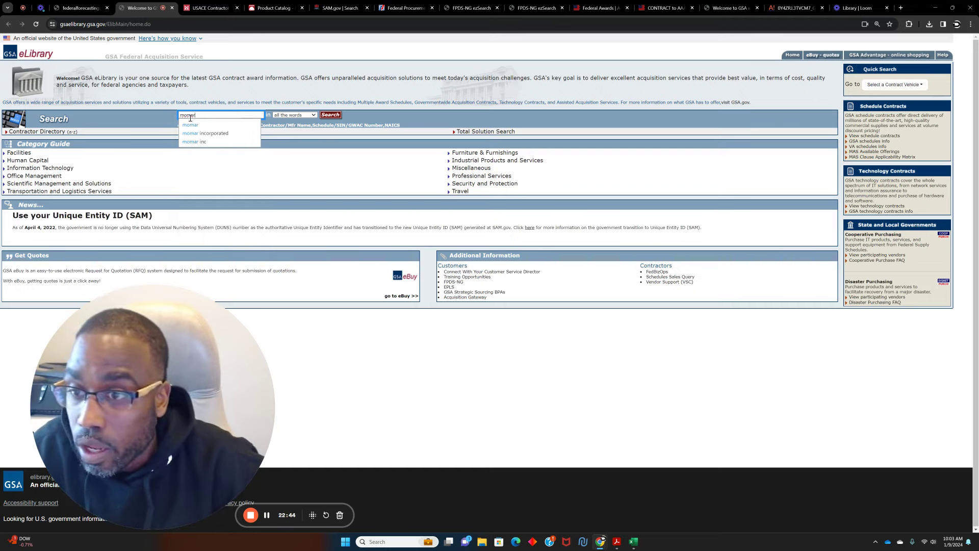
left_click(197, 141)
left_click(330, 115)
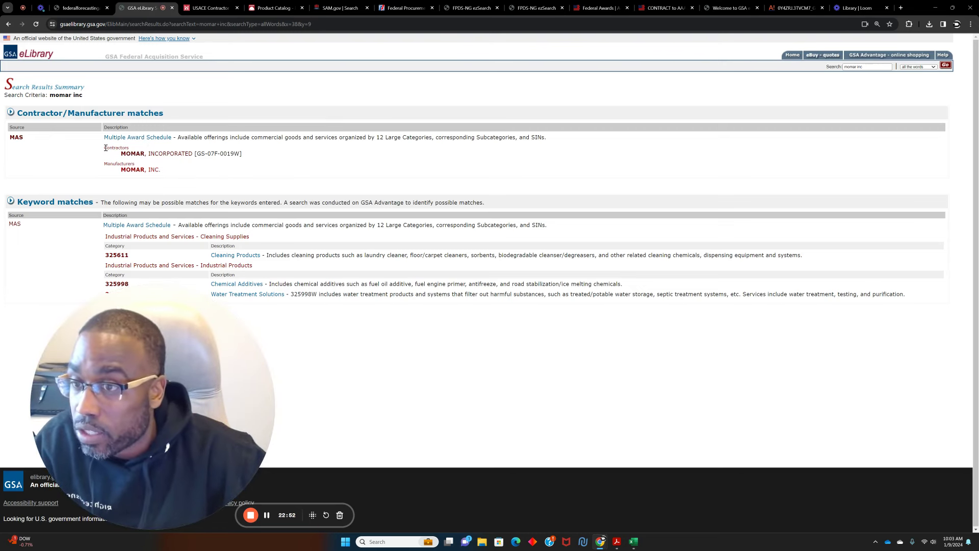
left_click(135, 170)
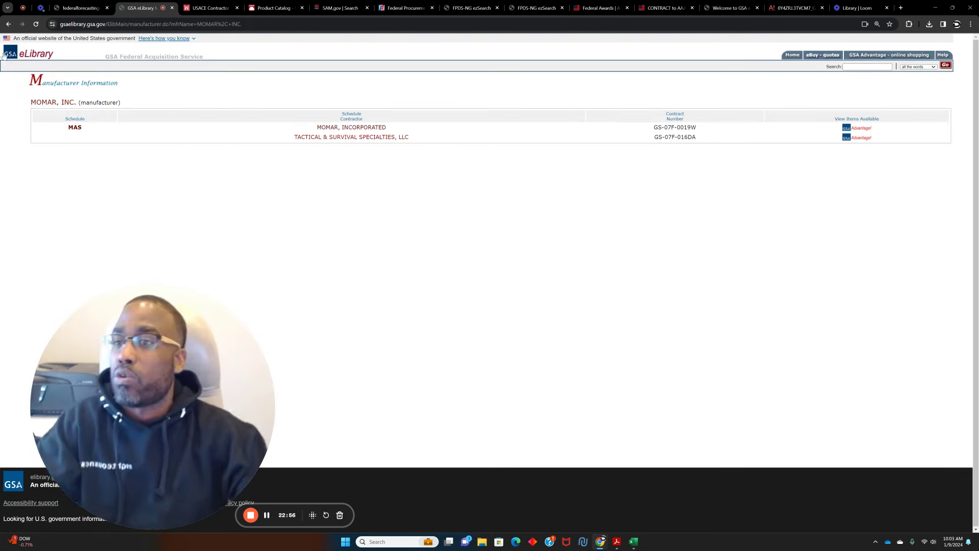
Return to the eLibrary search matches, open the contractor record for MOMAR, INCORPORATED and follow its 325320 category
key("alt+Left")
left_click(181, 155)
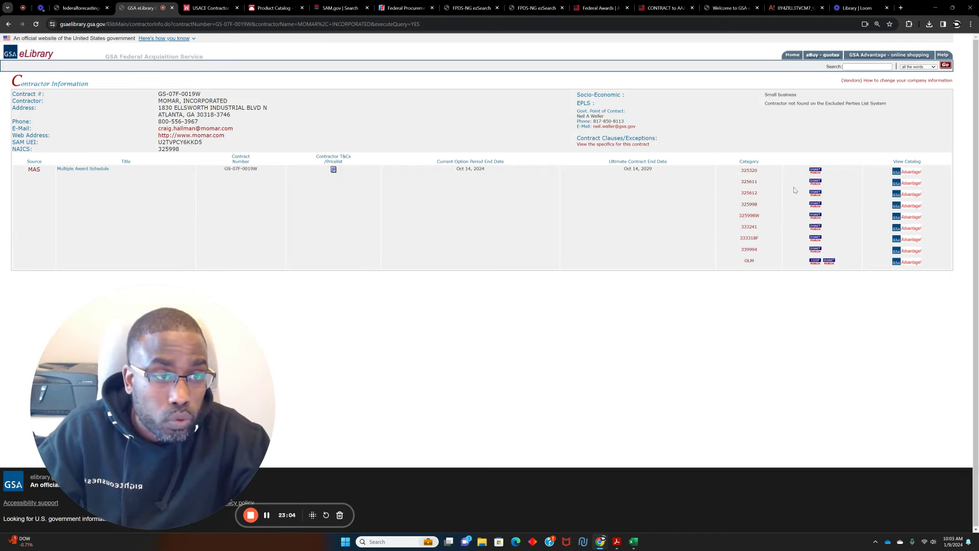
left_click(749, 171)
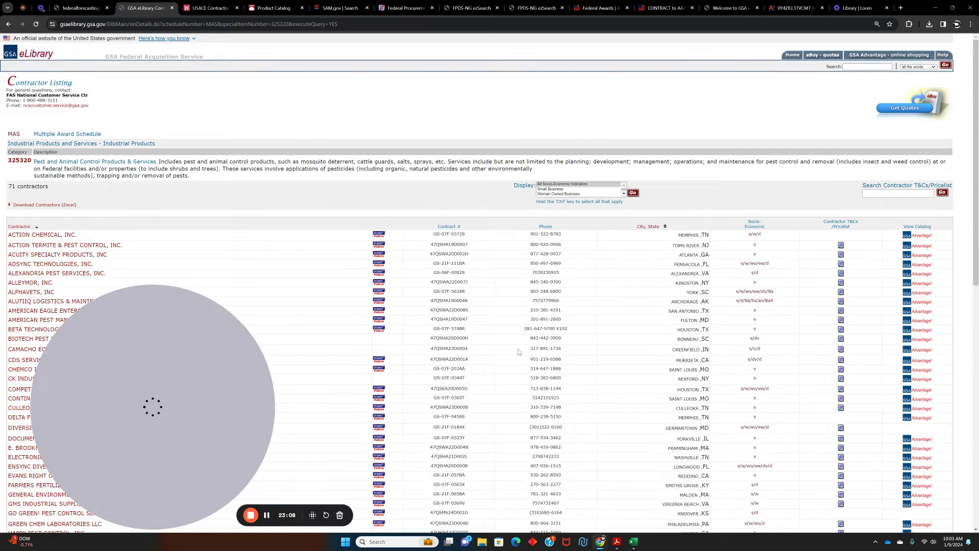
Look through the 325320 Pest and Animal Control contractor listing and open MOMAR, INCORPORATED from it
scroll(614, 318, "down", 10)
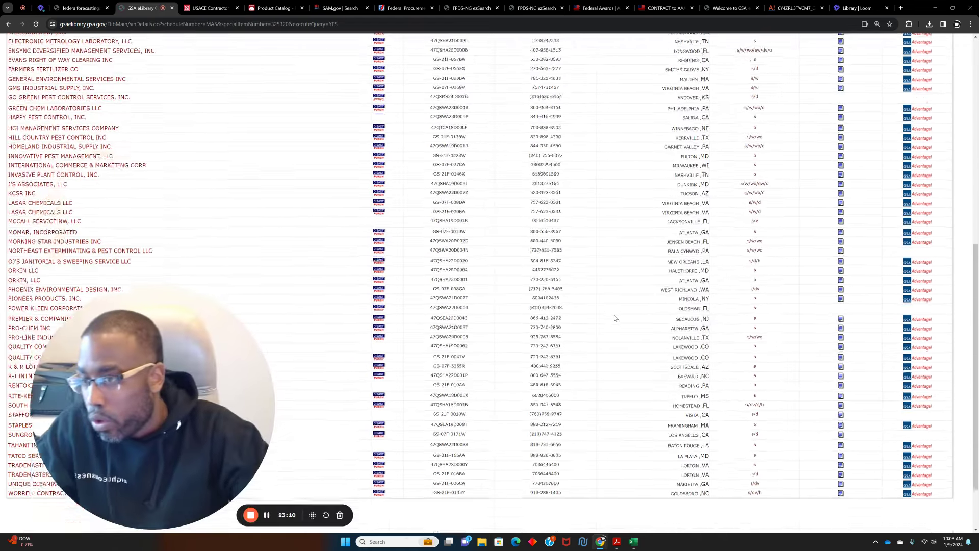
scroll(123, 148, "up", 5)
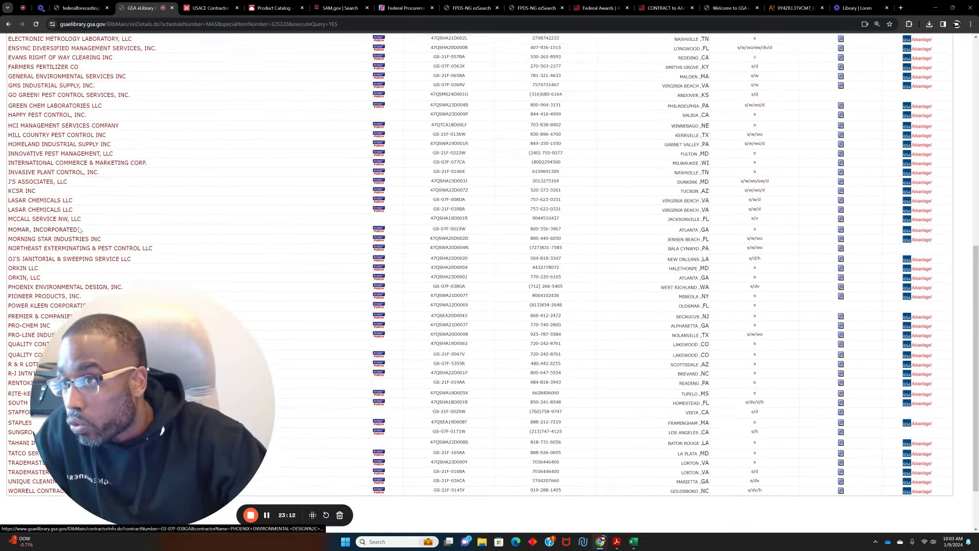
scroll(78, 231, "down", 4)
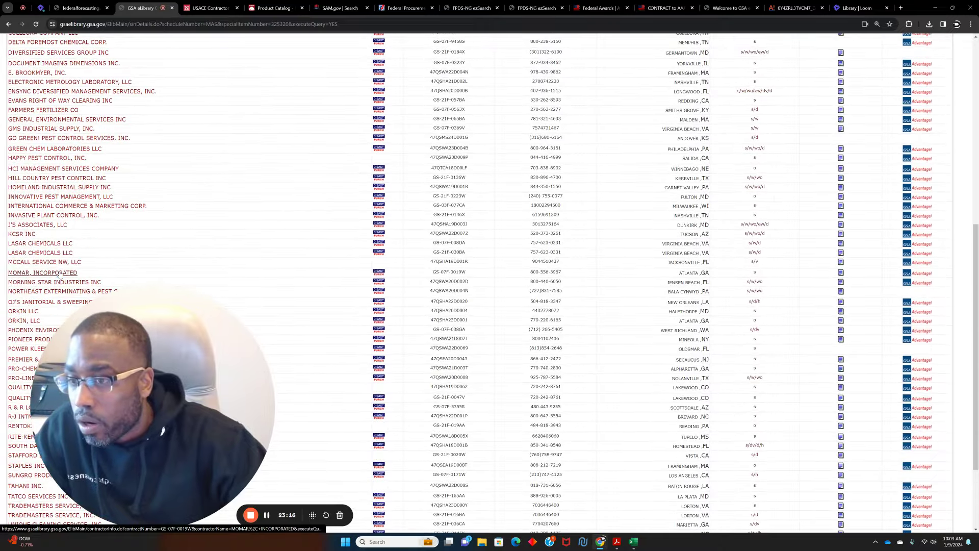
left_click(60, 275)
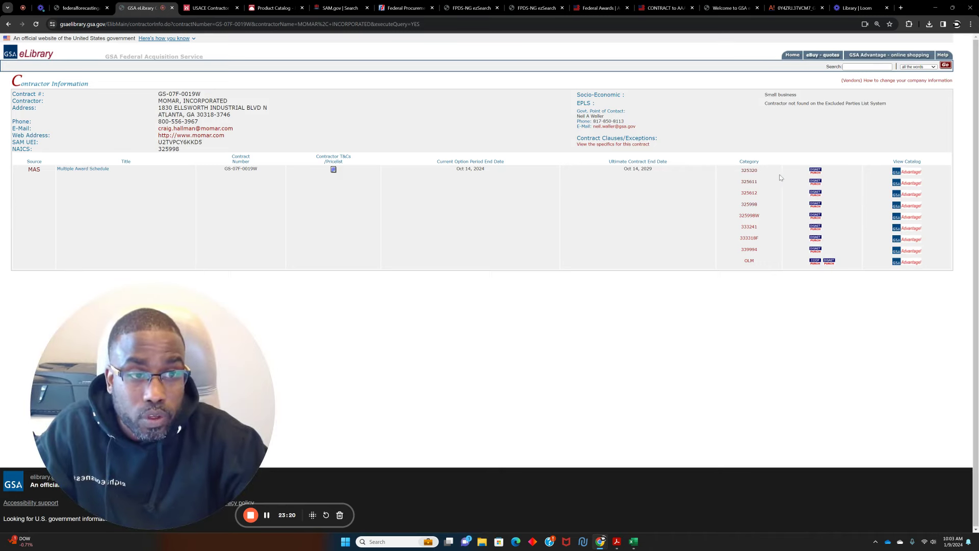
Open MOMAR's GSA Advantage catalog for category 325320 and look through its product listings and prices
left_click(907, 173)
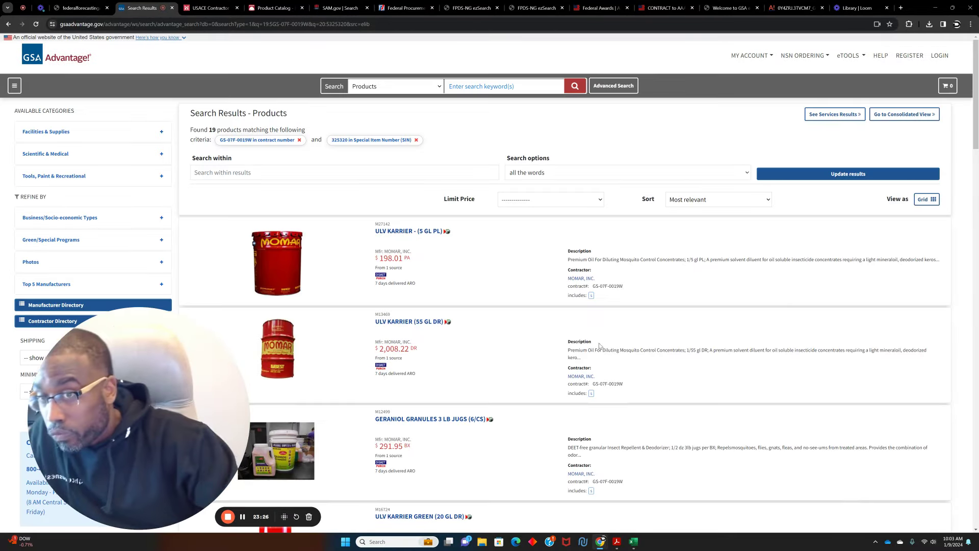
scroll(657, 295, "down", 1)
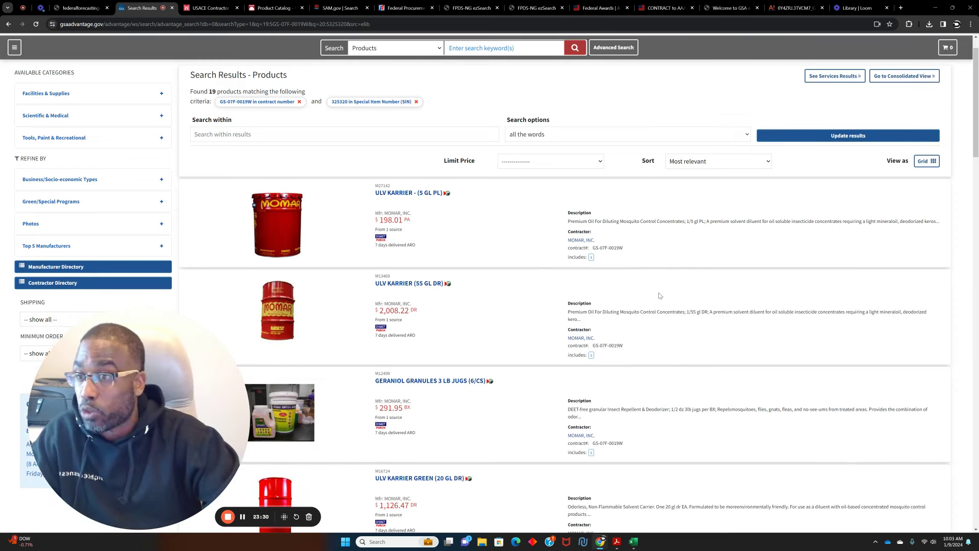
scroll(659, 296, "down", 1)
scroll(659, 294, "down", 2)
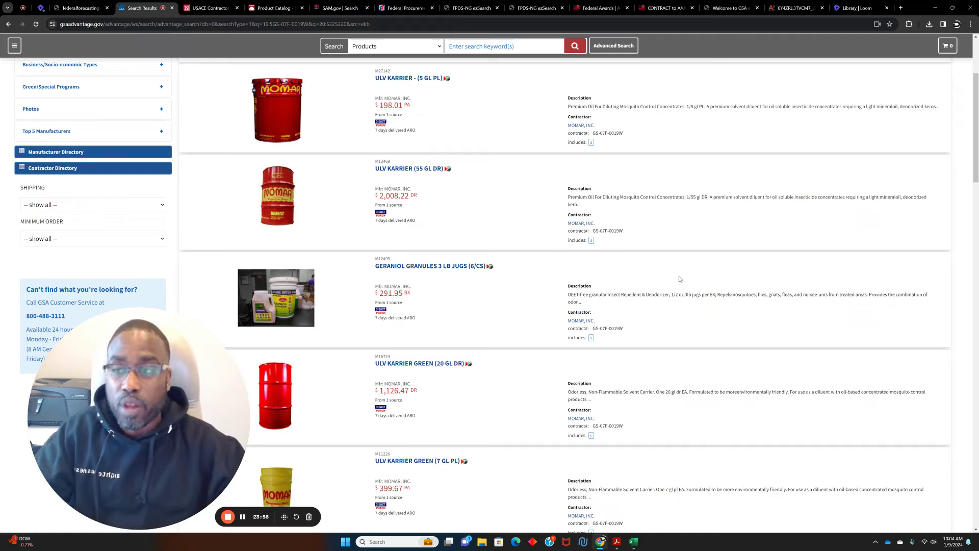
scroll(608, 306, "down", 4)
scroll(608, 316, "down", 15)
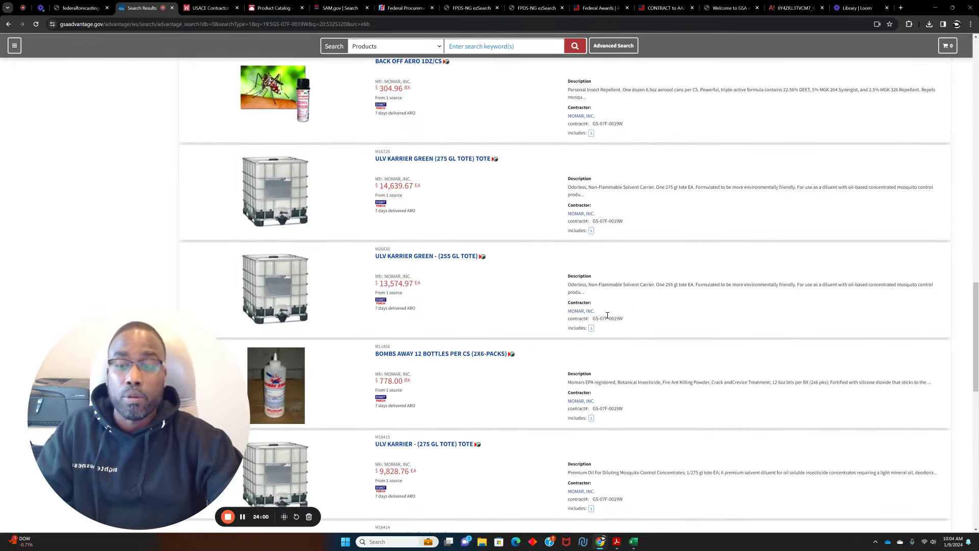
scroll(607, 315, "down", 8)
scroll(608, 318, "down", 3)
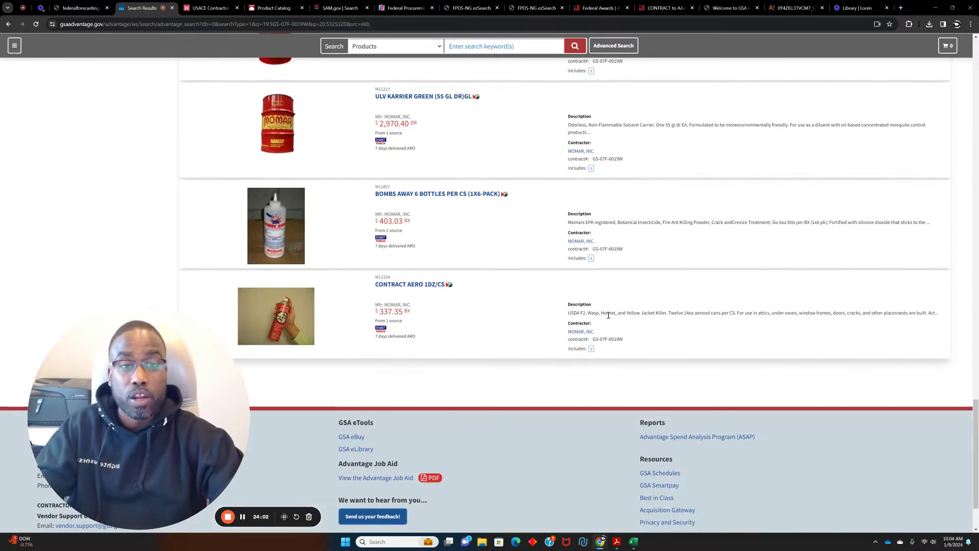
scroll(613, 314, "up", 10)
scroll(613, 315, "up", 20)
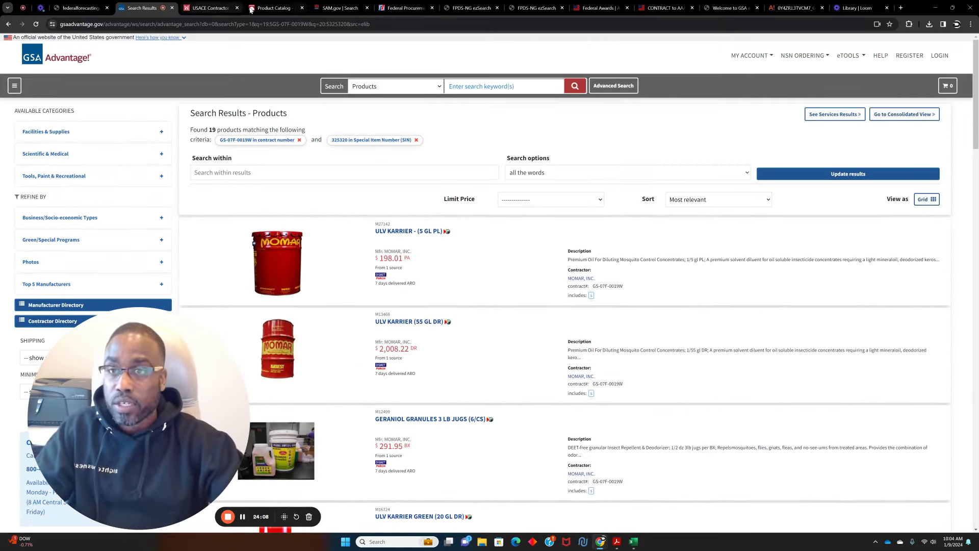
Switch to the Momar Haystack product catalog and look through the newest solutions
left_click(268, 8)
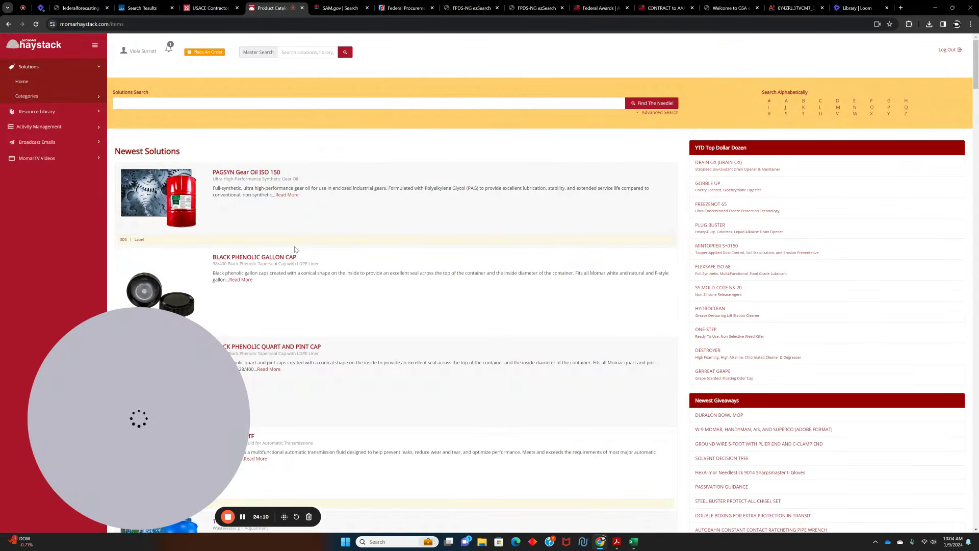
scroll(531, 296, "down", 8)
scroll(530, 296, "down", 15)
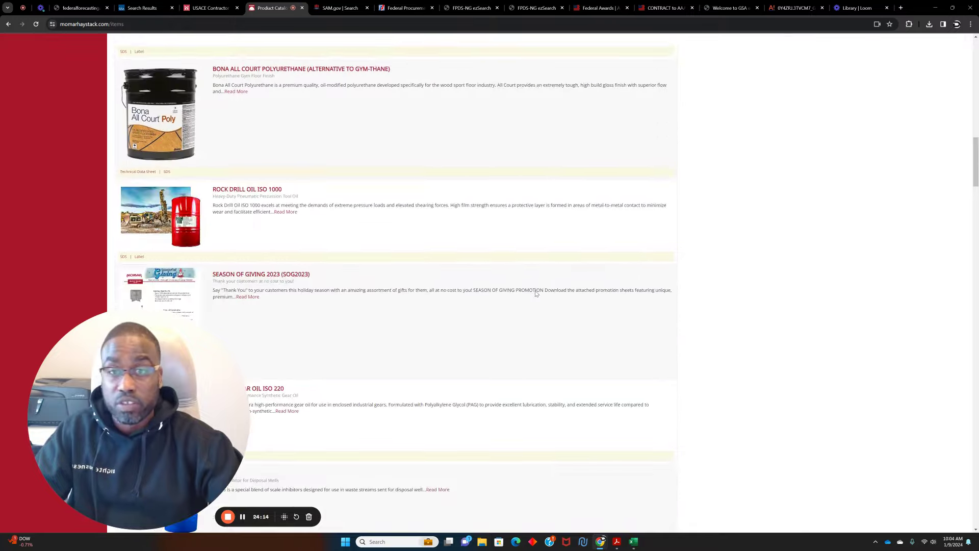
scroll(536, 294, "up", 15)
scroll(541, 293, "up", 5)
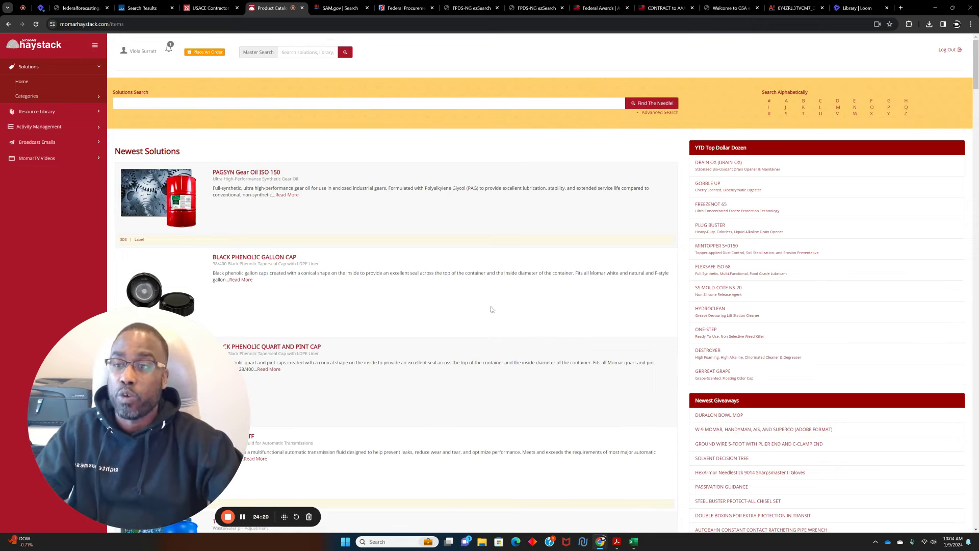
scroll(505, 293, "down", 4)
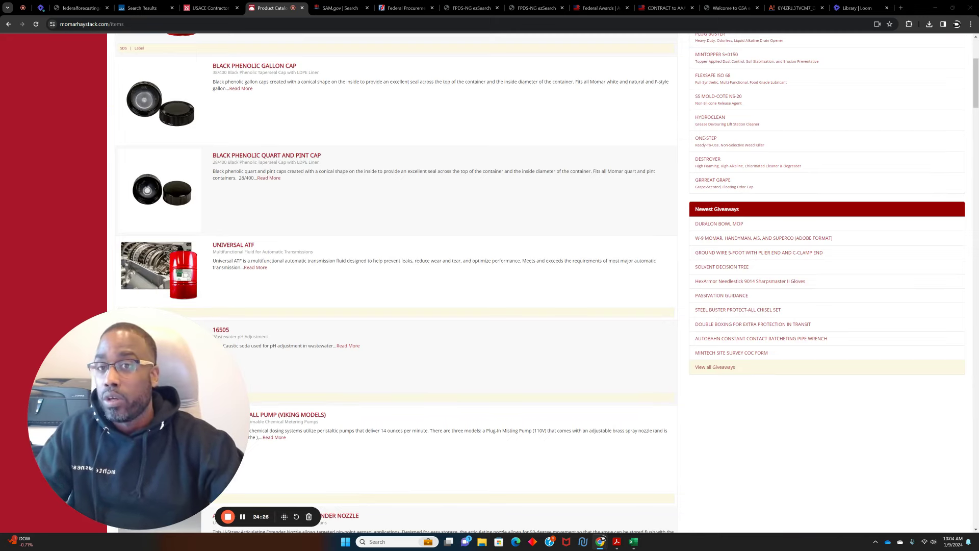
Switch to the Juniper Networks site, look at its product and partner options and open Find a Partner
left_click(286, 3)
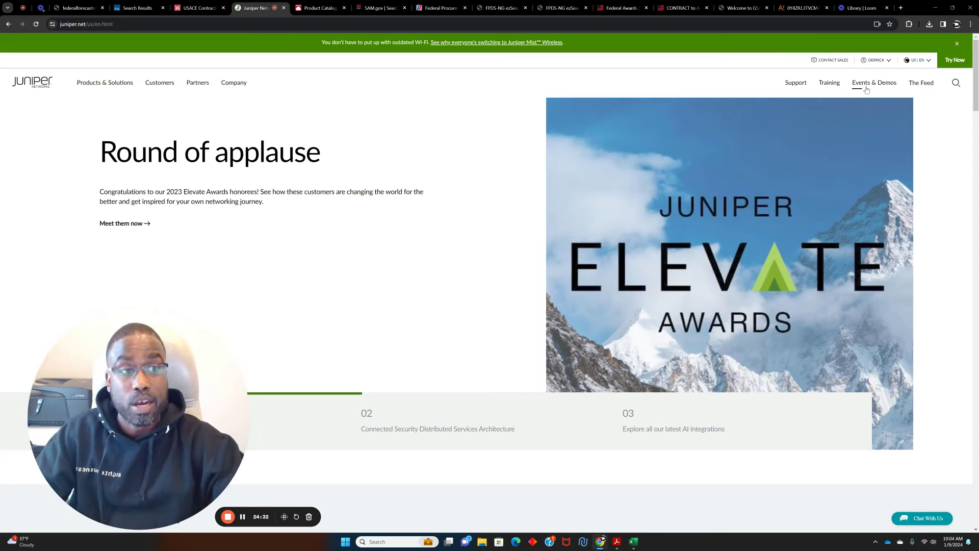
left_click(102, 84)
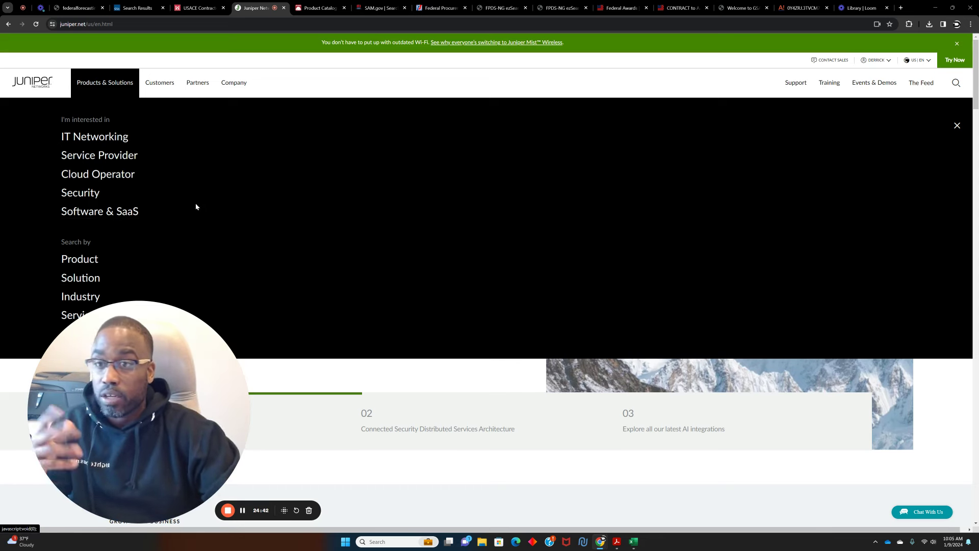
left_click(192, 85)
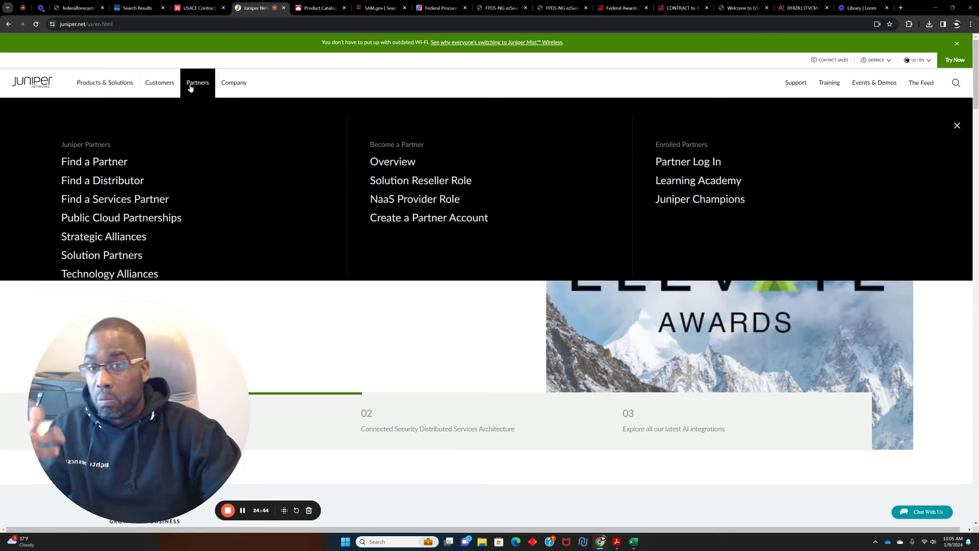
left_click(97, 162)
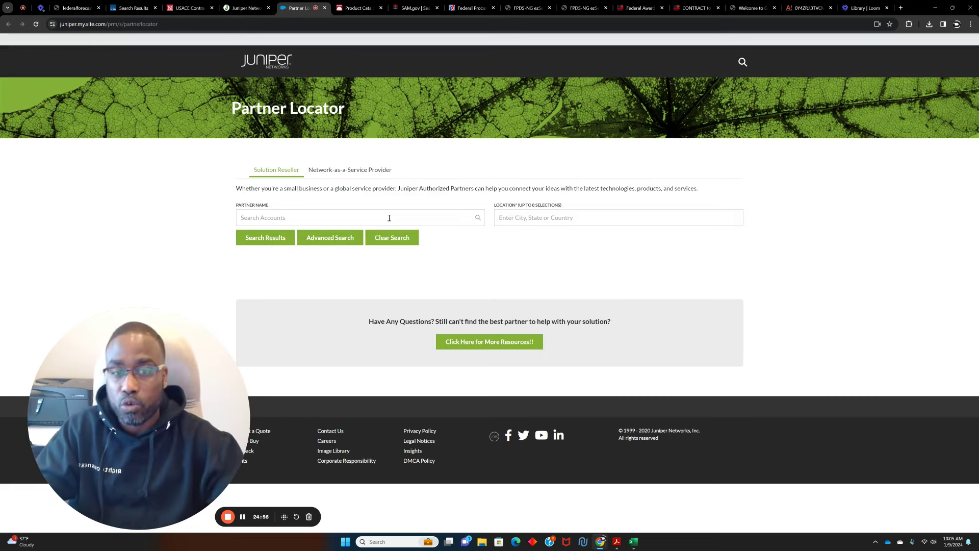
Set the partner location to Arkansas United States, highlight the 8a diversity type and search for solution resellers
left_click(538, 222)
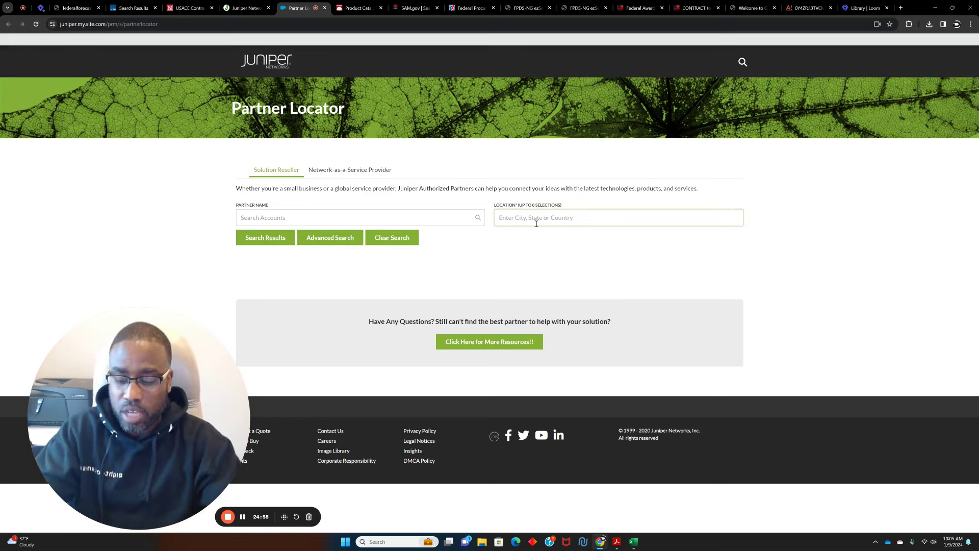
type("arkansas")
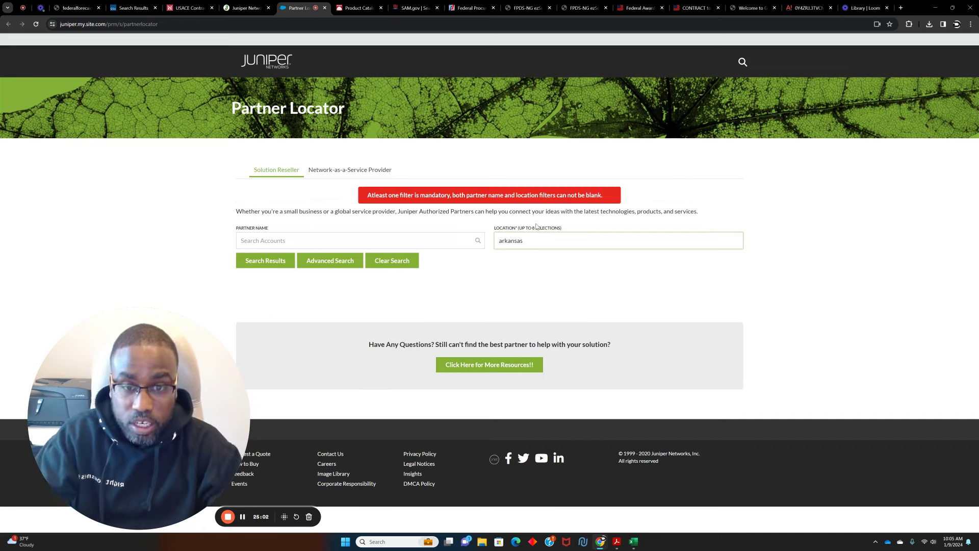
left_click(526, 265)
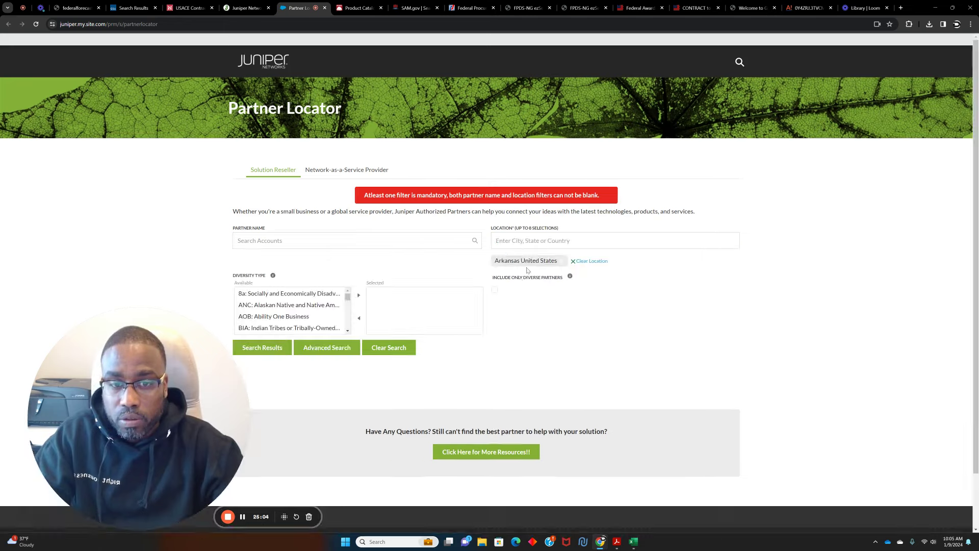
left_click(280, 296)
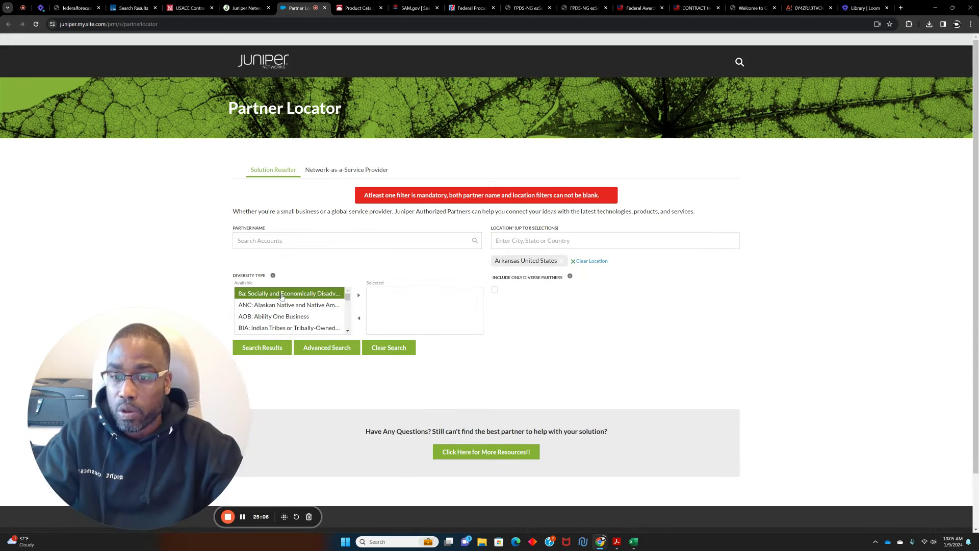
left_click(269, 348)
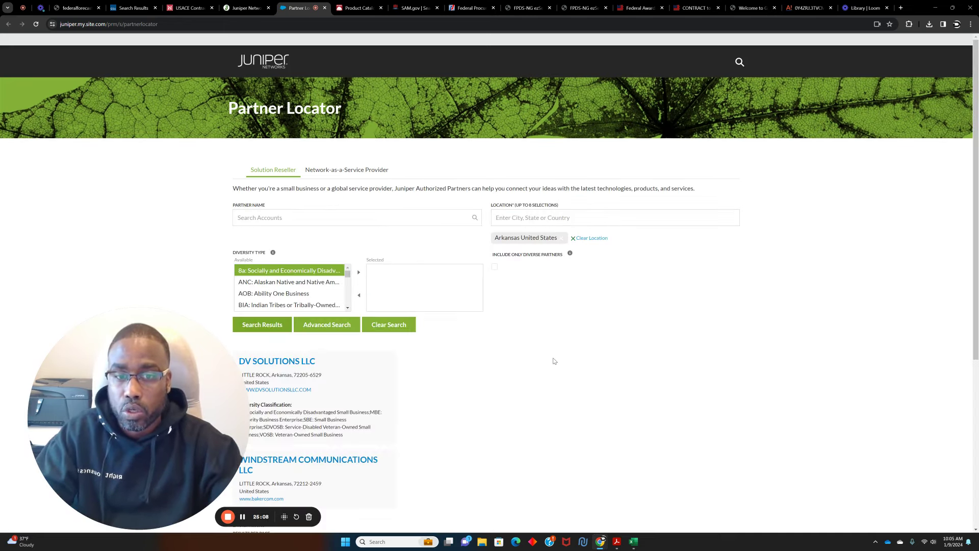
Open the DV SOLUTIONS LLC partner result and review its details
scroll(522, 312, "down", 5)
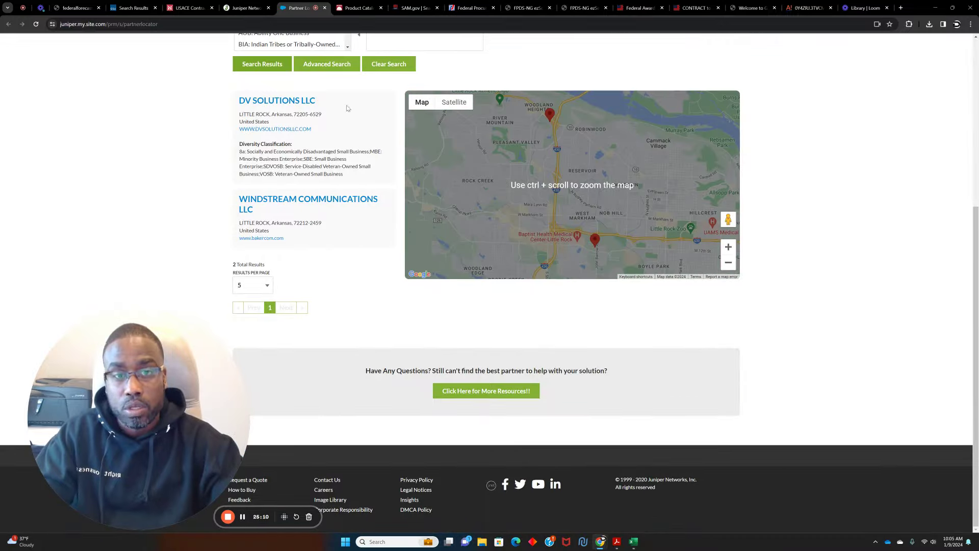
left_click(280, 101)
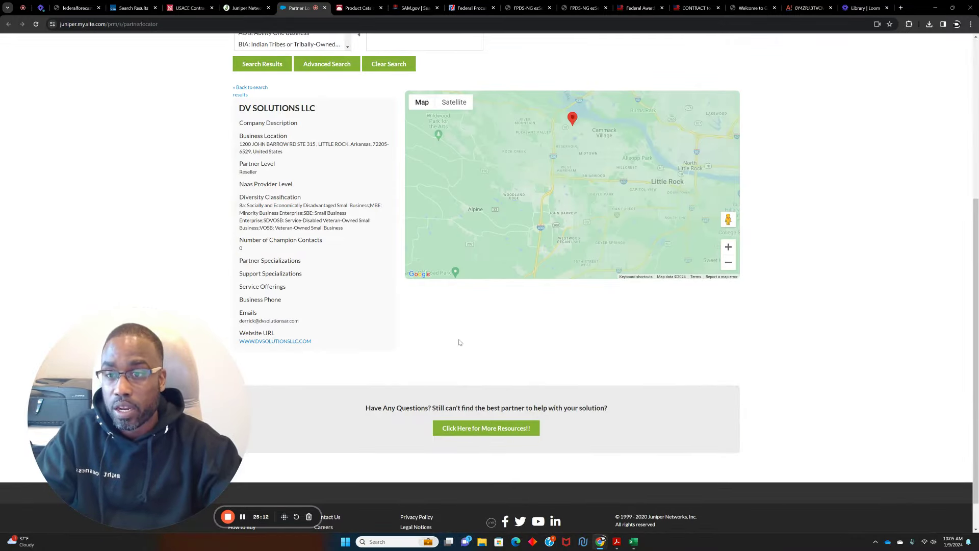
scroll(273, 145, "down", 1)
scroll(482, 245, "up", 6)
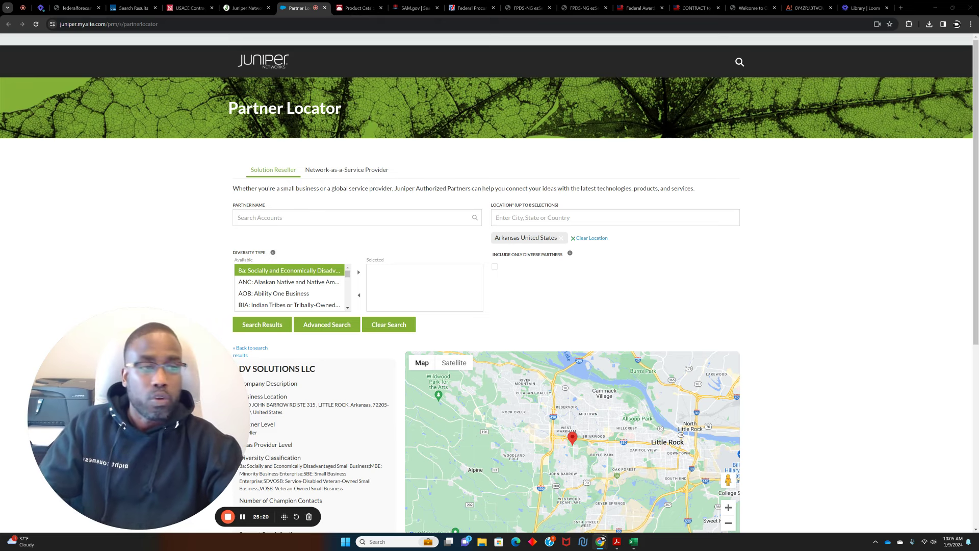
Visit the Ingram Micro Xvantage dashboard and the Dell Technologies partner portal, and look over the Xvantage quotes and renewals
key("ctrl+shift+t")
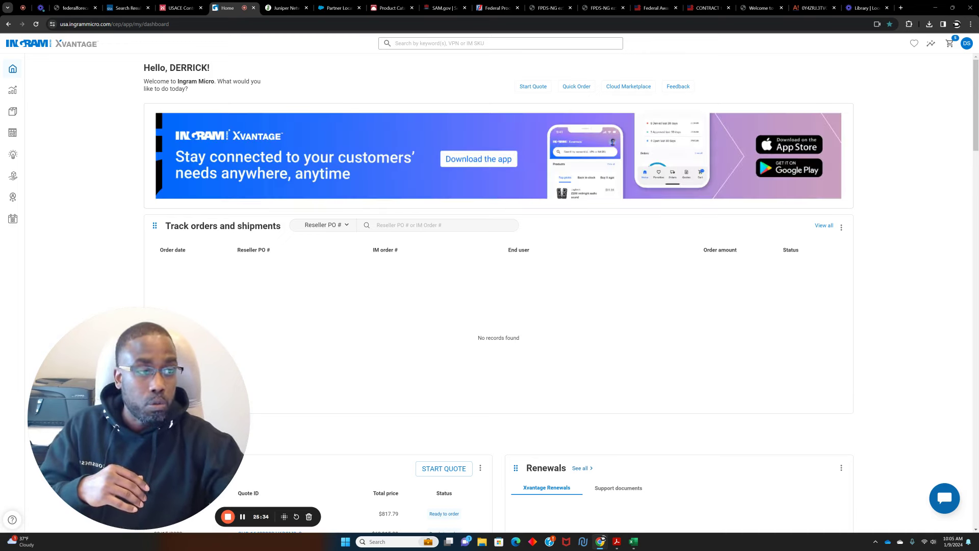
left_click_drag(978, 20, 171, 4)
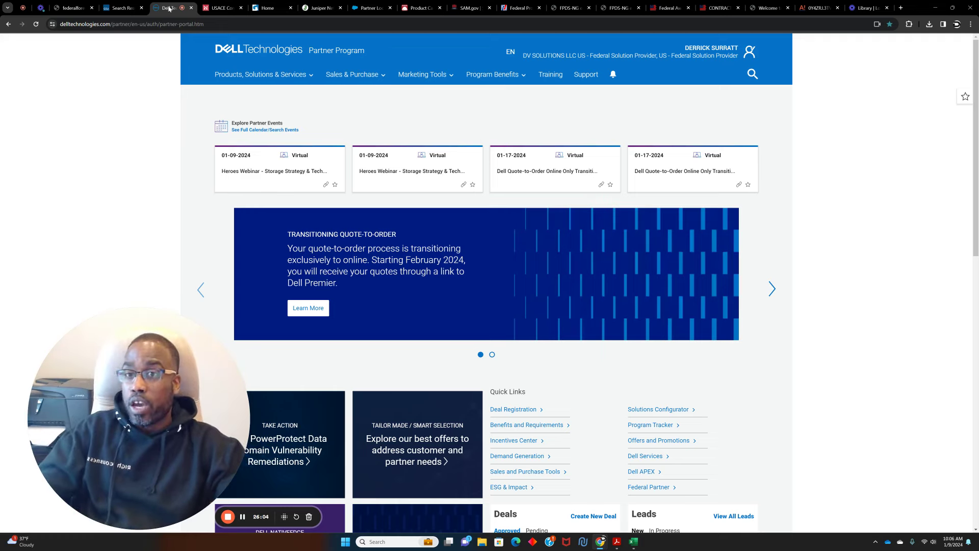
left_click(273, 8)
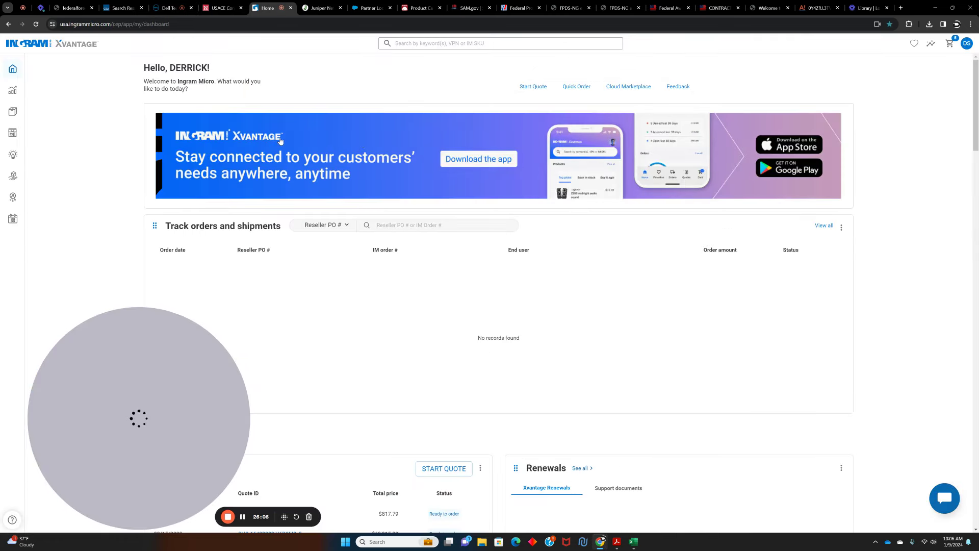
scroll(510, 183, "down", 4)
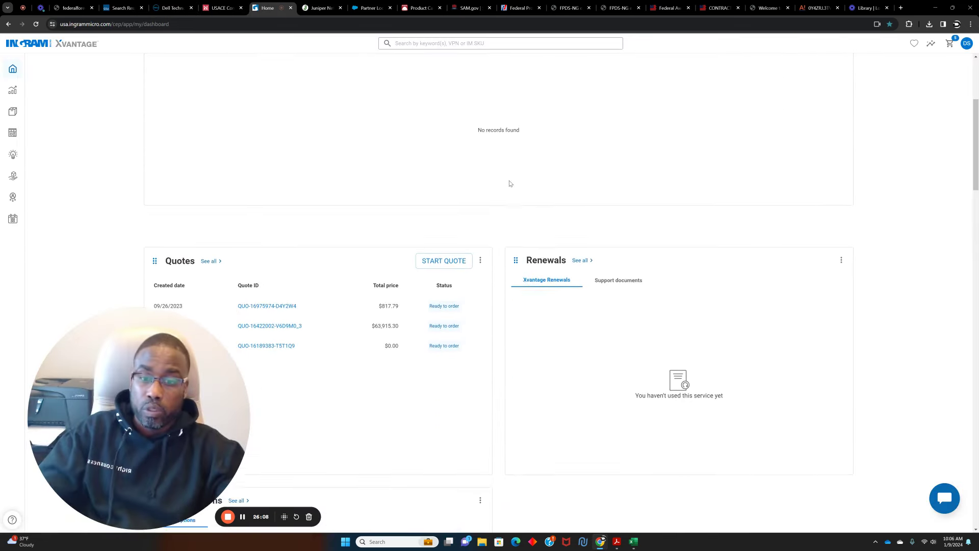
scroll(490, 209, "up", 5)
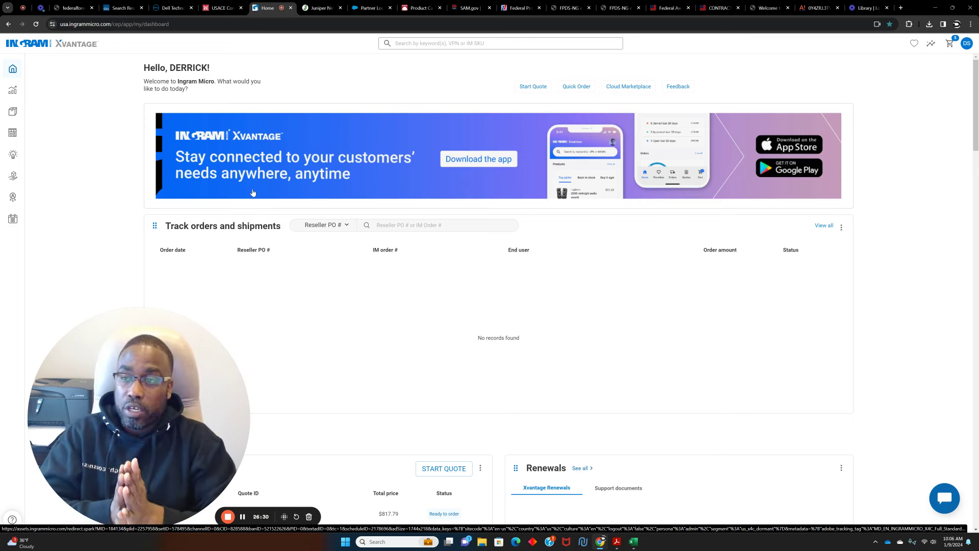
Return to the Federal Forecasting App and go back to the start of the Buying and selling tools article
left_click(70, 9)
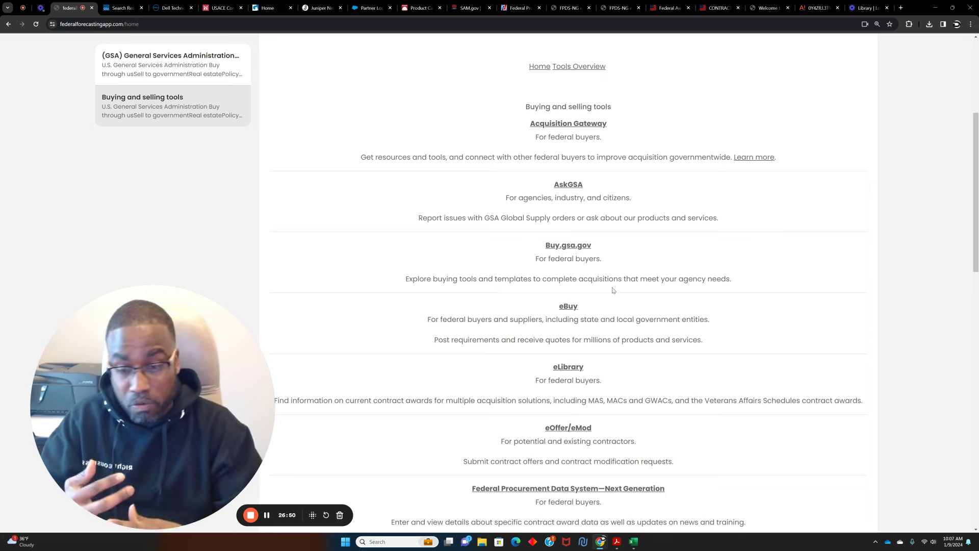
scroll(583, 280, "up", 5)
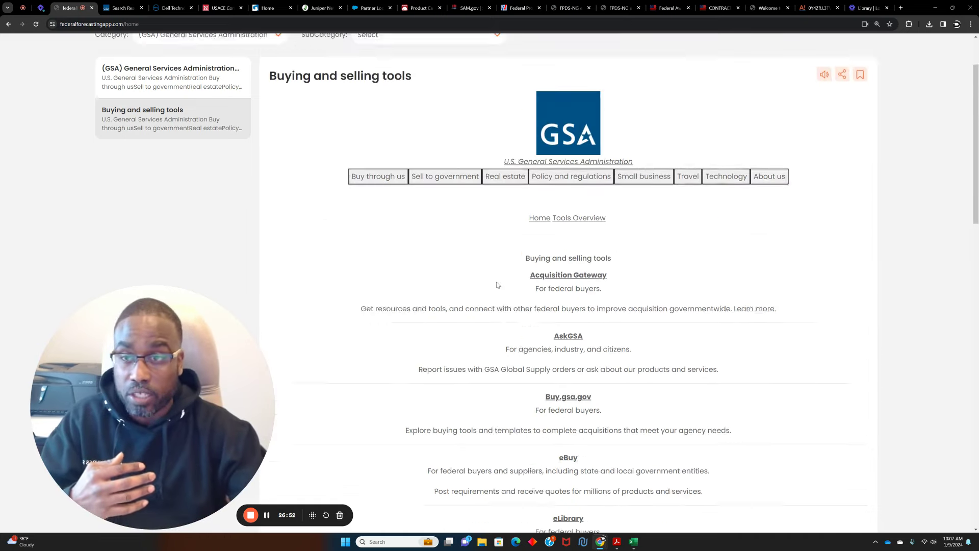
Set the article category to How to do Business with the Federal Government and open the Contracting assistance programs article
left_click(260, 113)
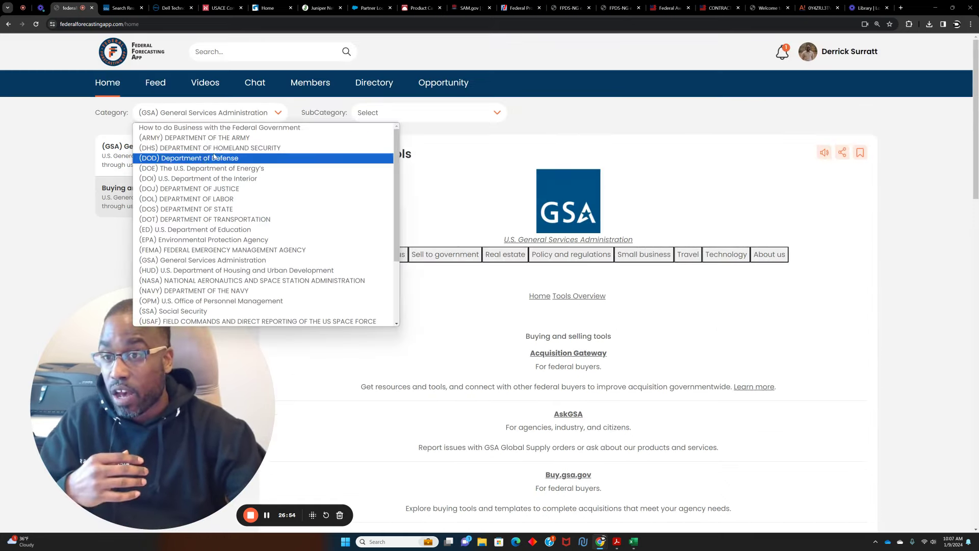
left_click(219, 129)
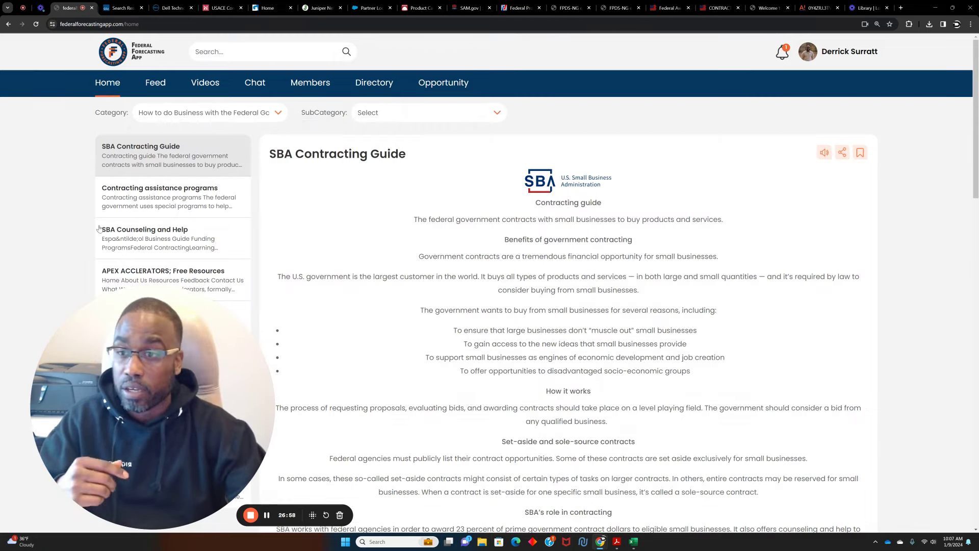
left_click(176, 170)
left_click(177, 202)
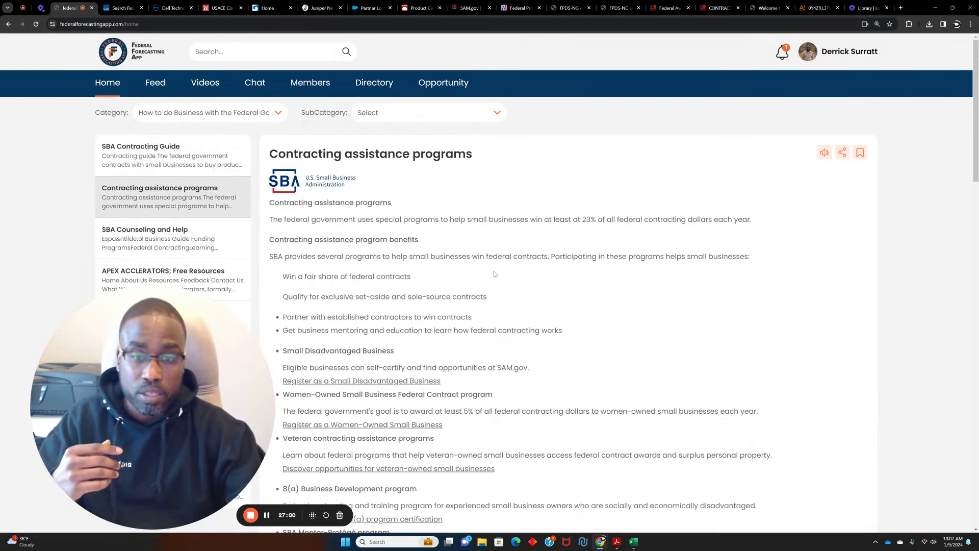
Open the link to register as a Small Disadvantaged Business and review the SBA page's eligibility, registration and additional programs sections
scroll(326, 266, "down", 3)
left_click(329, 268)
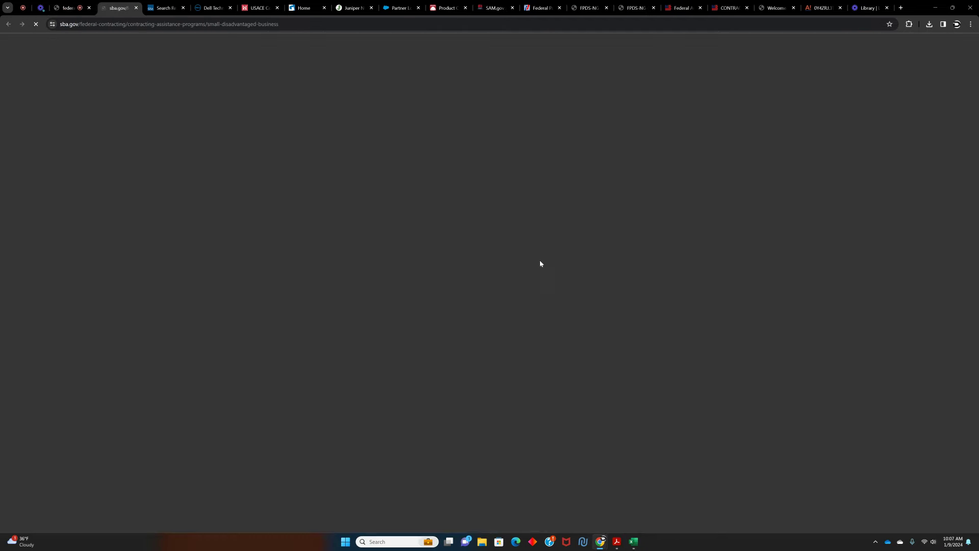
scroll(513, 306, "down", 5)
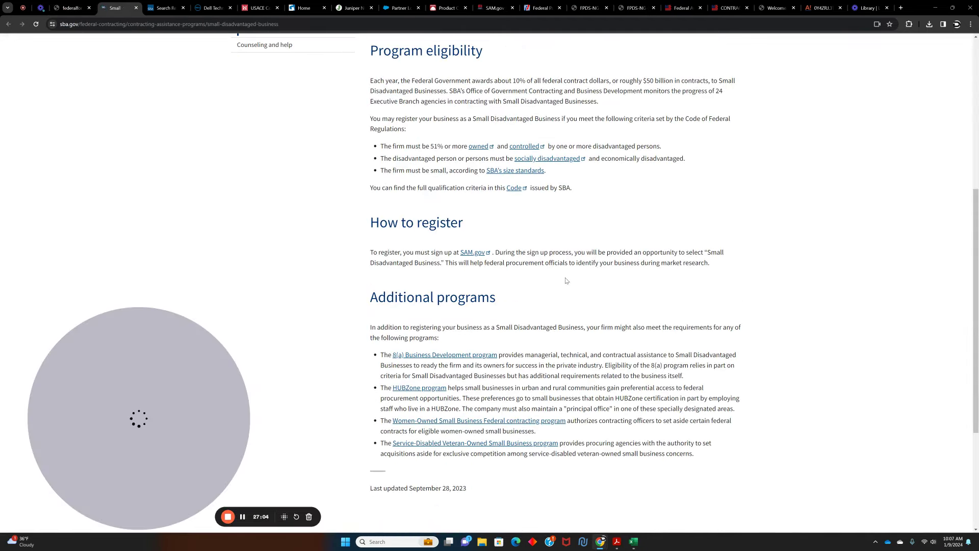
scroll(512, 376, "up", 6)
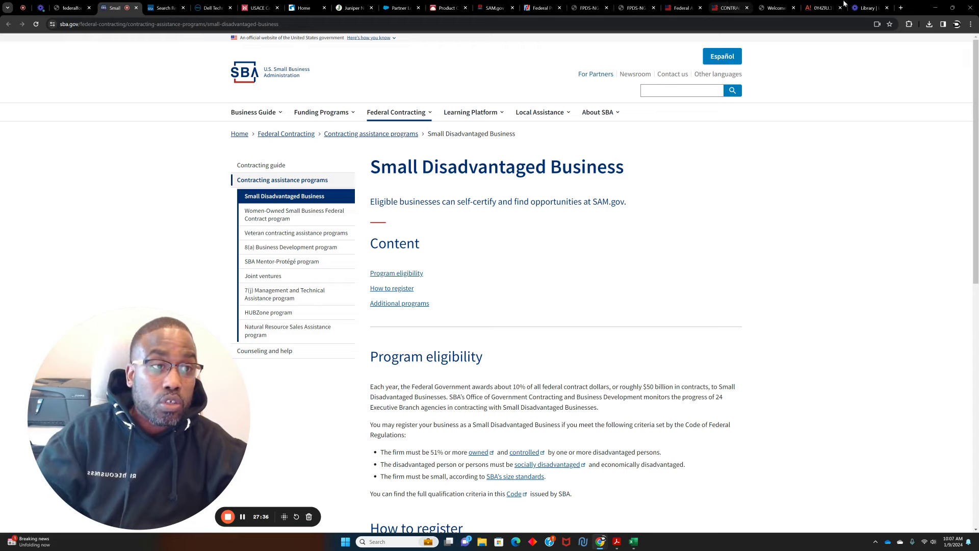
Load the allwrapdup.myshopify.com store in place of the AAA Complete Building Services contract PDF
left_click(822, 9)
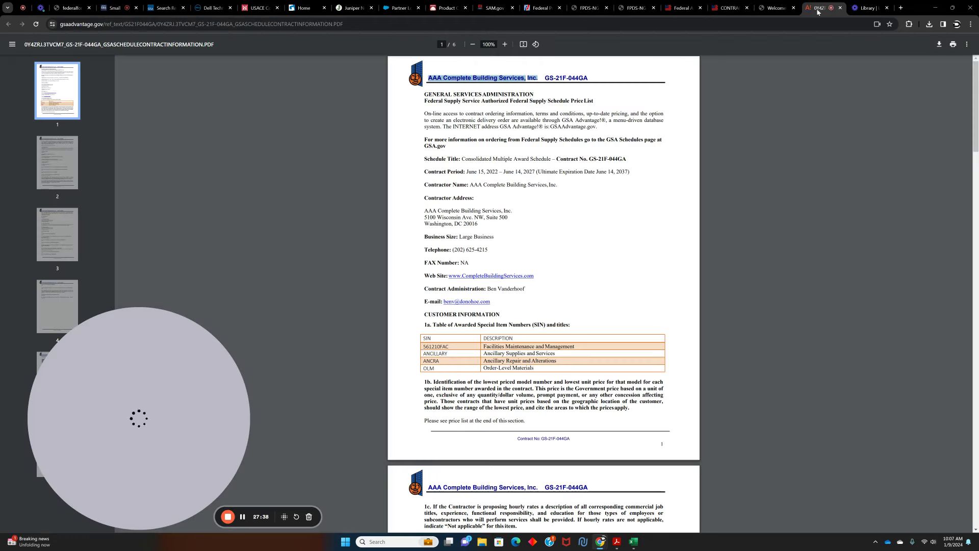
left_click(292, 24)
type("allwr")
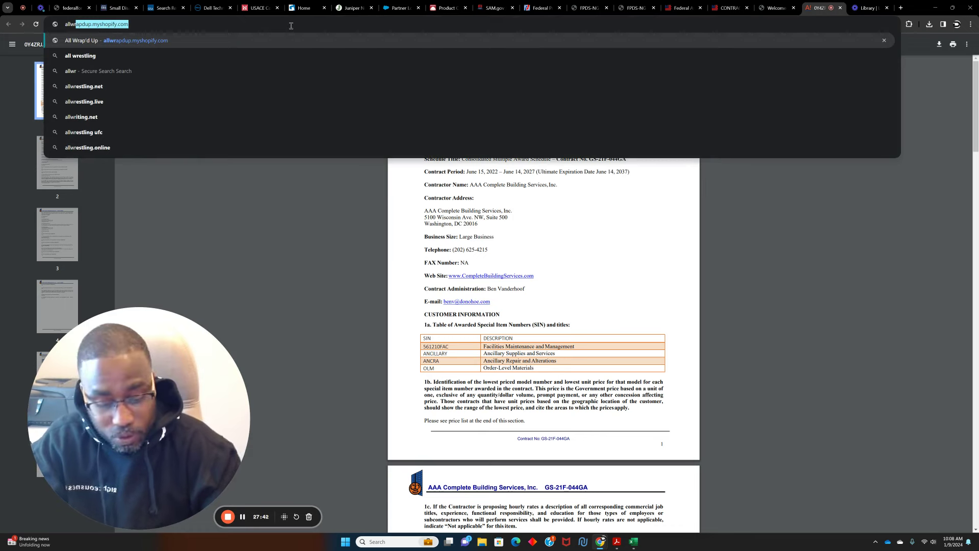
key("Return")
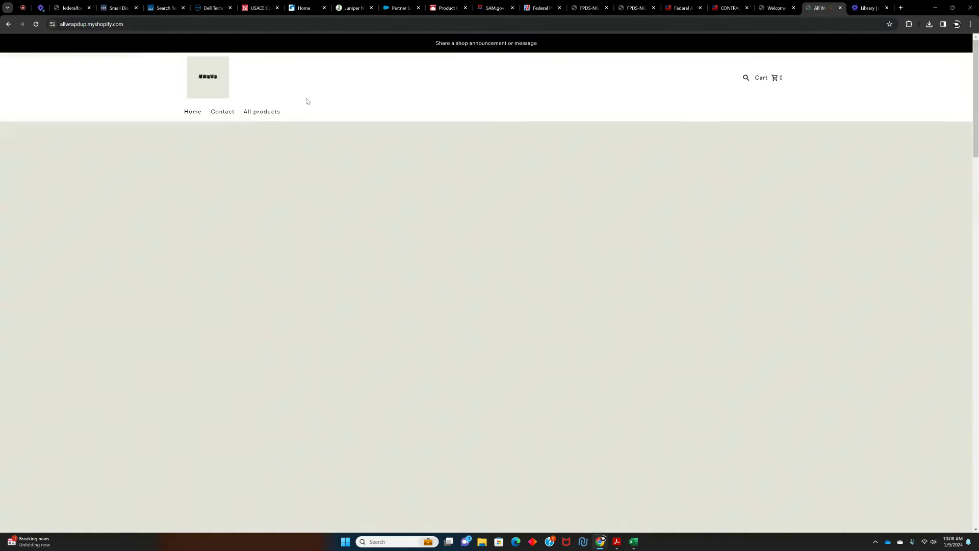